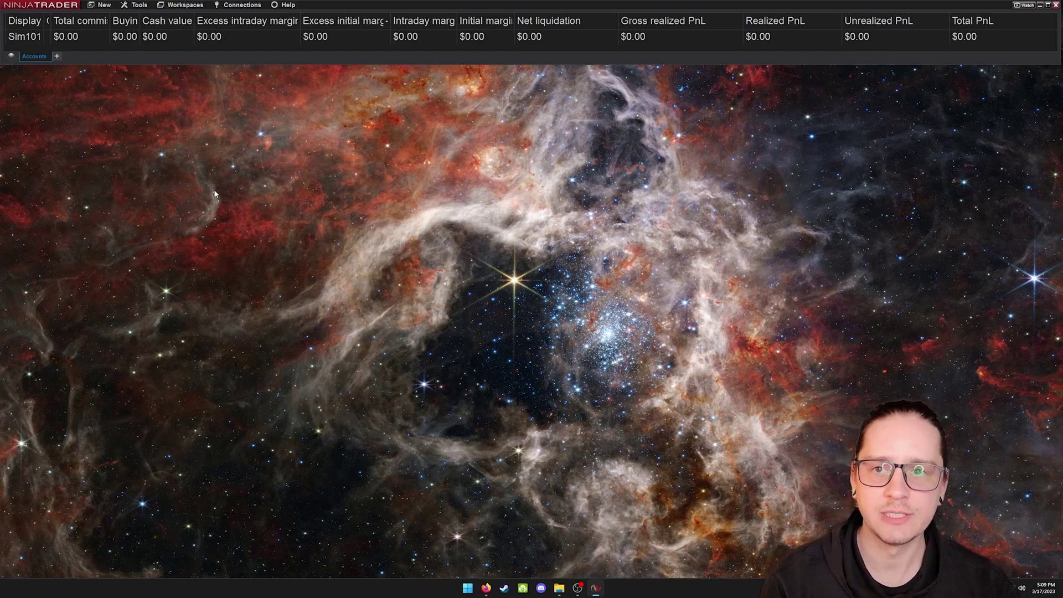
- Check the saved workspaces list, then narrow the Control Center and move it near the top centre
left_click(184, 5)
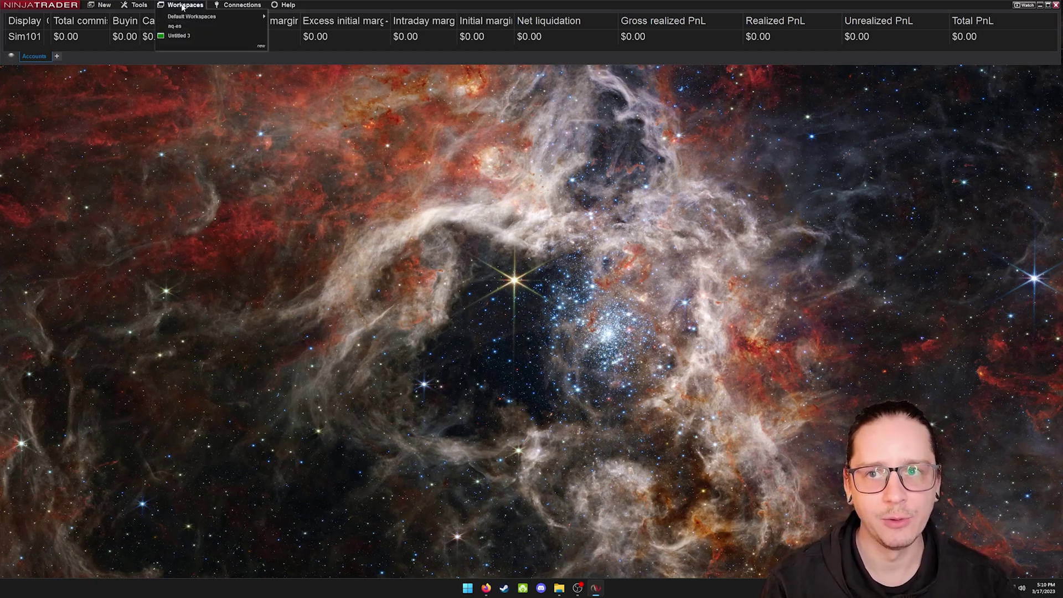
mouse_move(183, 36)
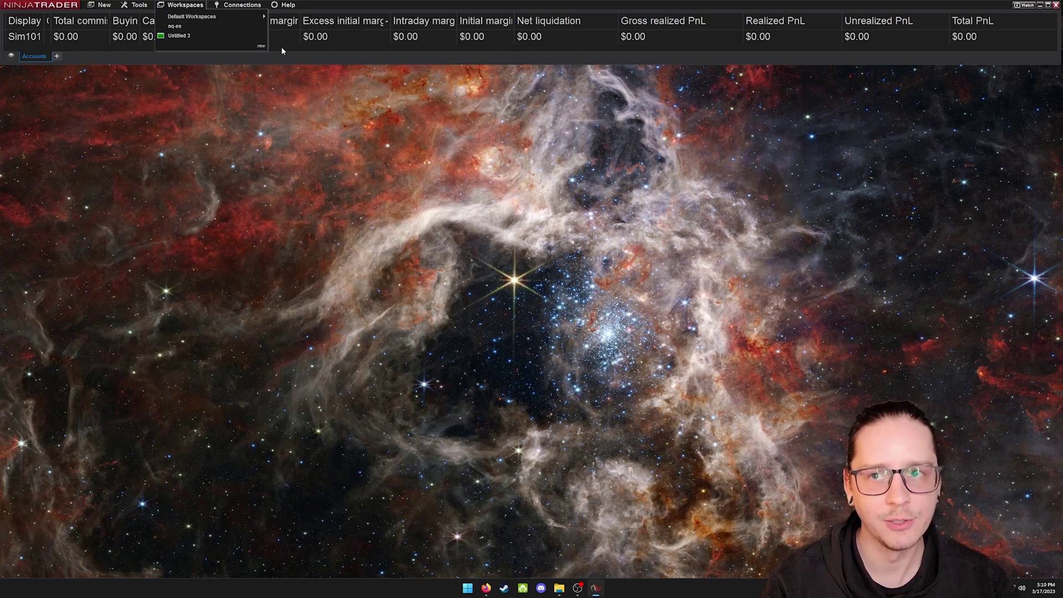
left_click_drag(317, 10, 354, 37)
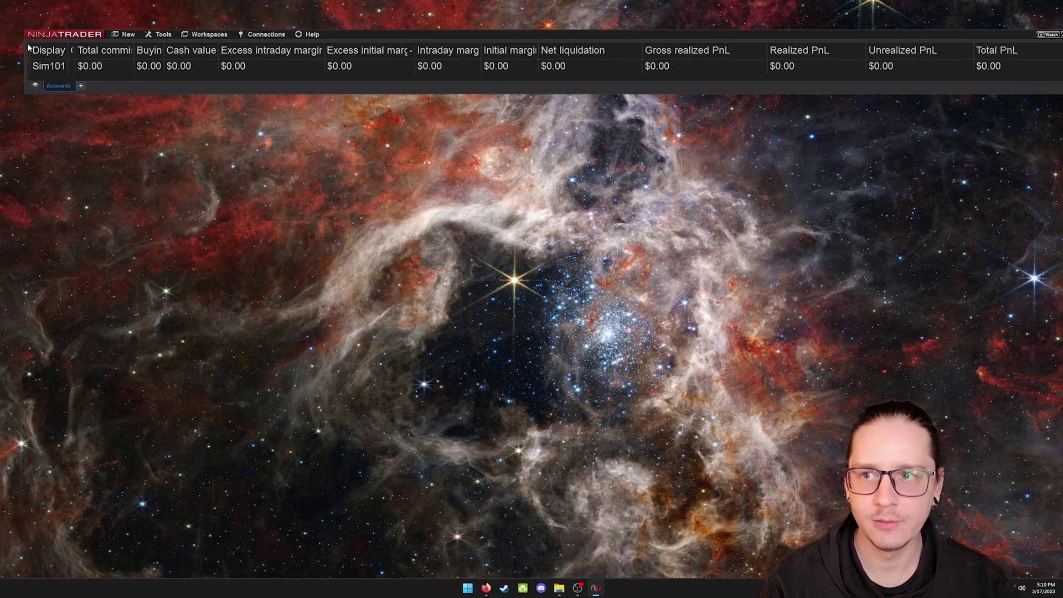
left_click_drag(26, 51, 428, 56)
left_click_drag(770, 38, 622, 45)
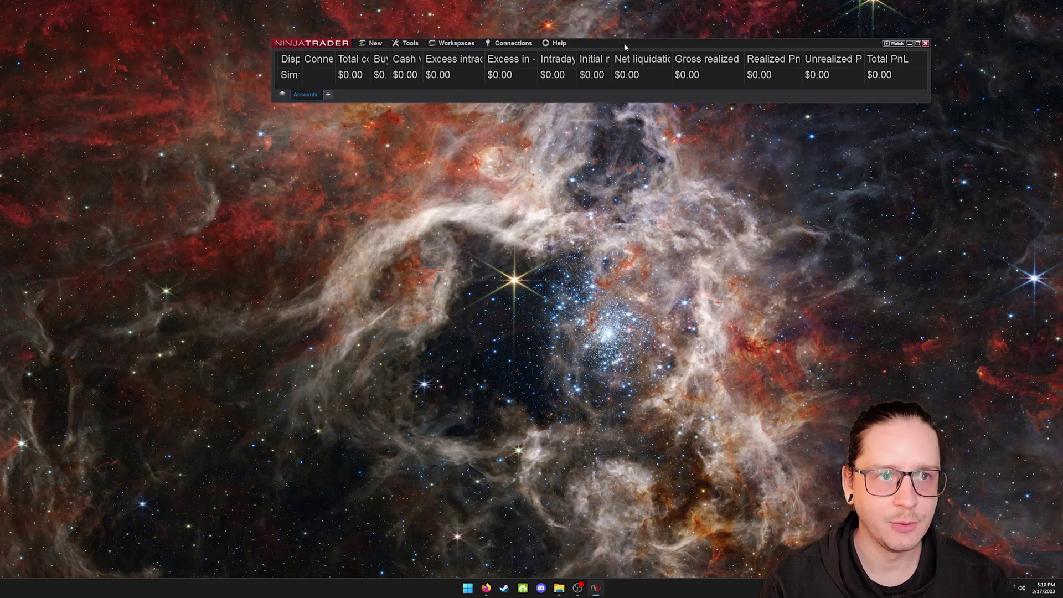
- Cancel the Save Workspace prompt so the Control Center stays open
left_click(926, 45)
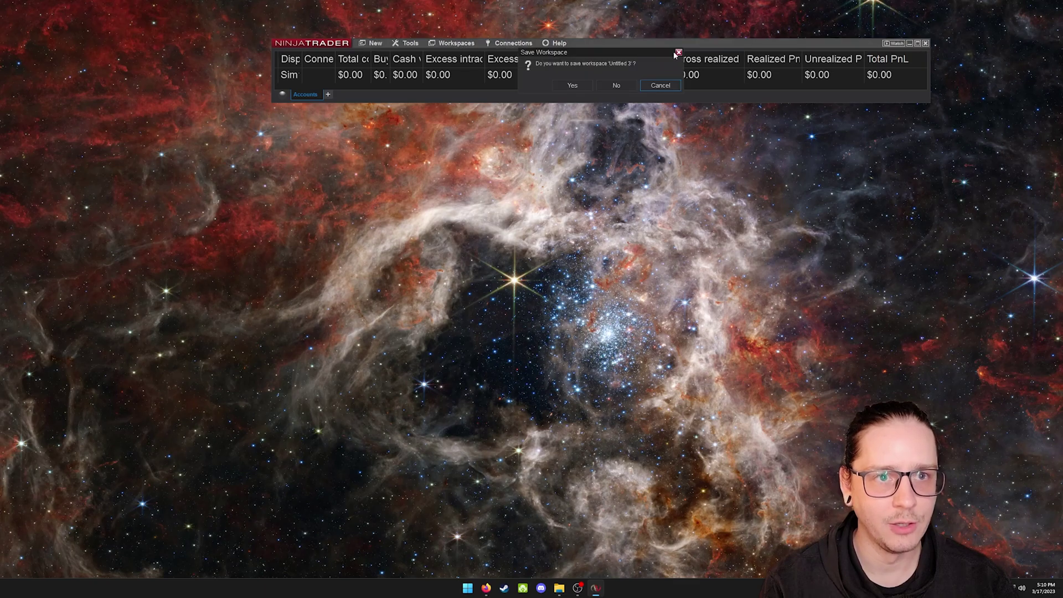
left_click_drag(604, 54, 567, 100)
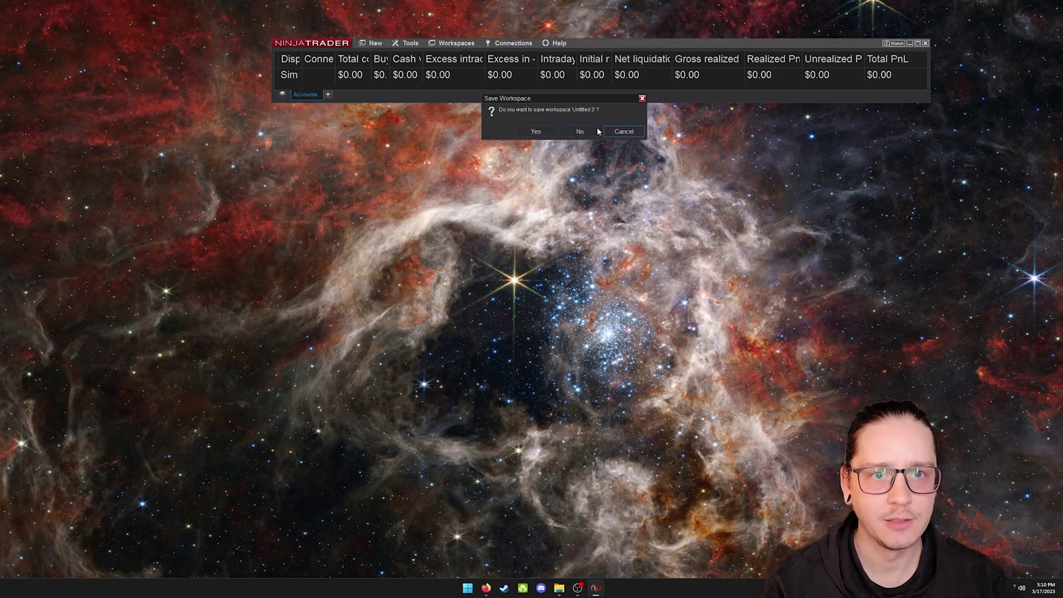
left_click(630, 133)
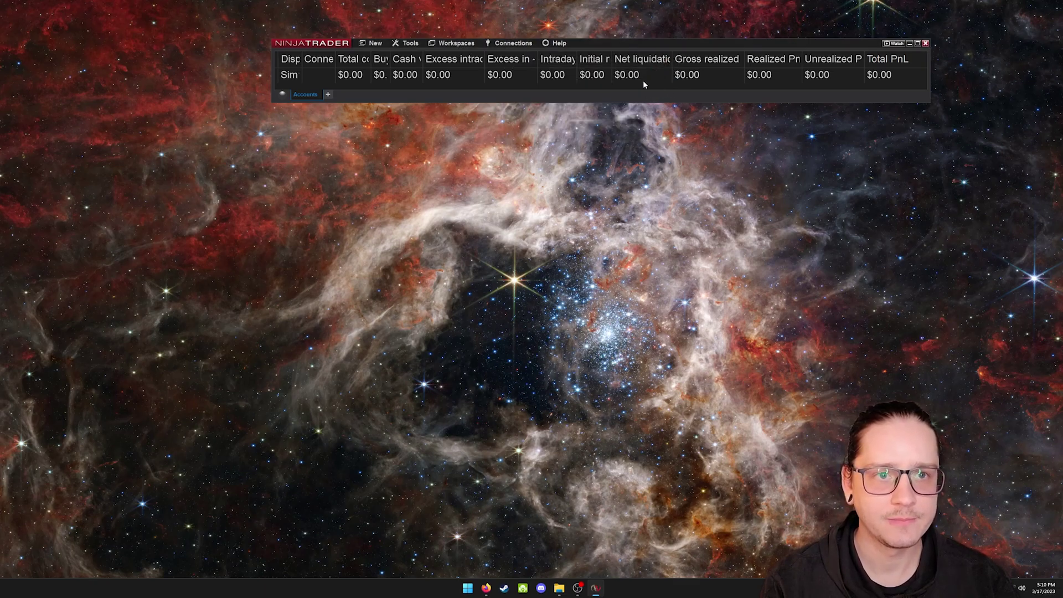
- Stretch the Control Center full-width from the top-left, adding then closing Orders and Executions tabs
left_click_drag(613, 42, 342, 8)
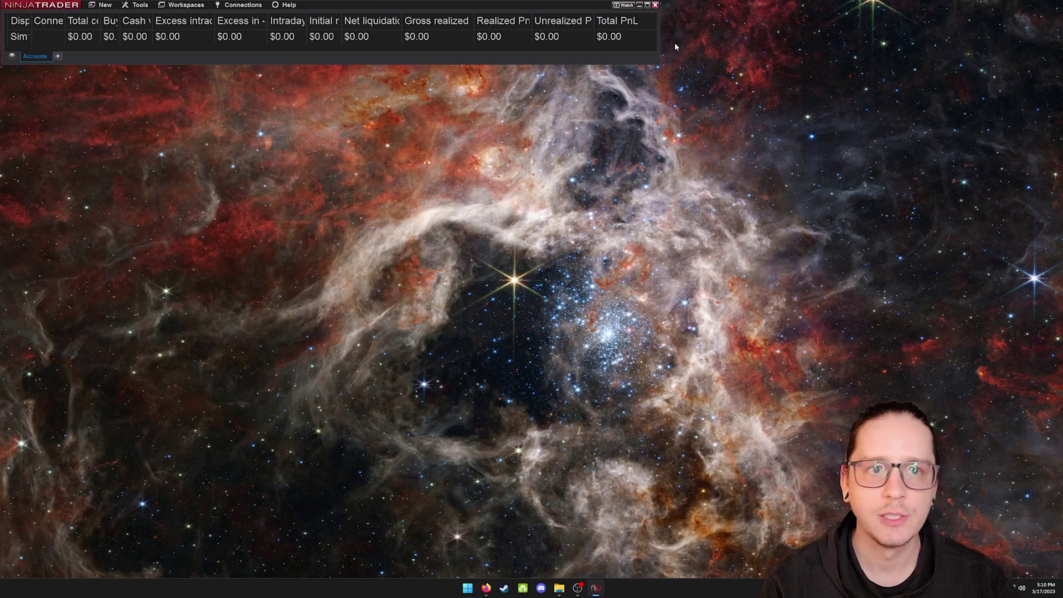
left_click_drag(660, 45, 1059, 48)
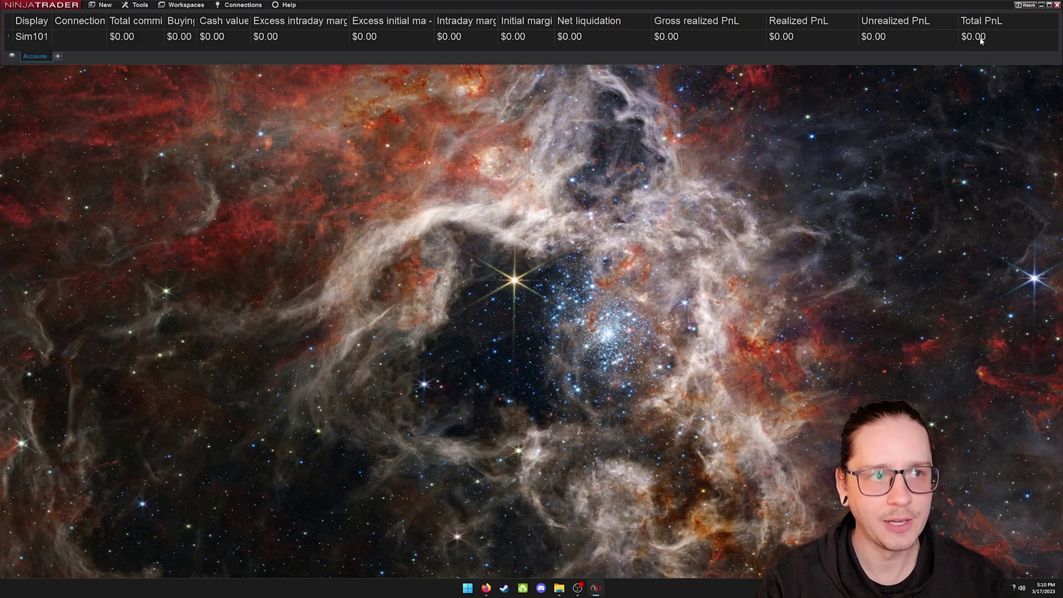
left_click(56, 57)
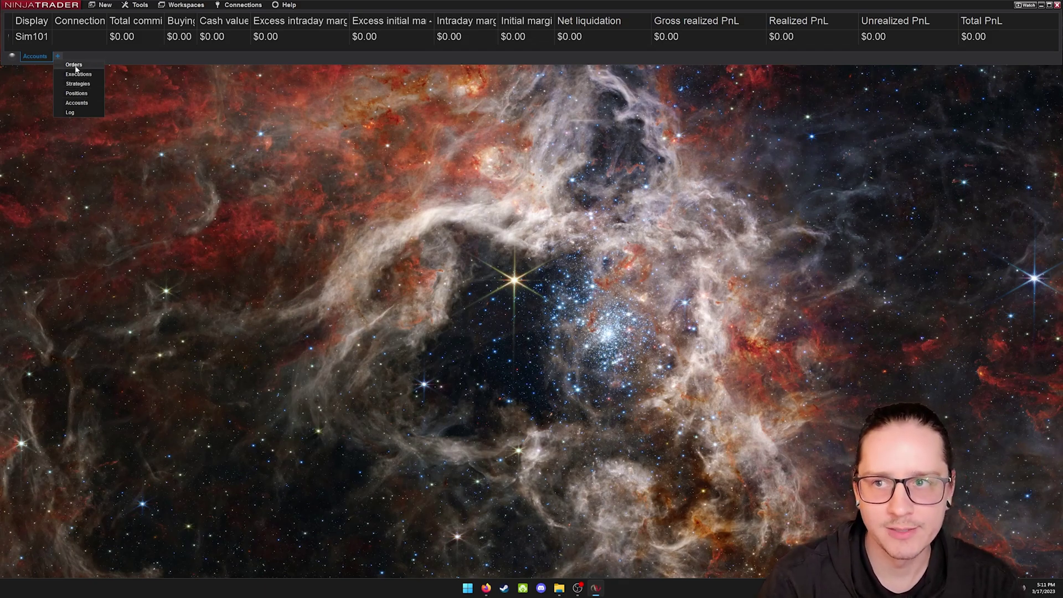
left_click(80, 65)
left_click(88, 57)
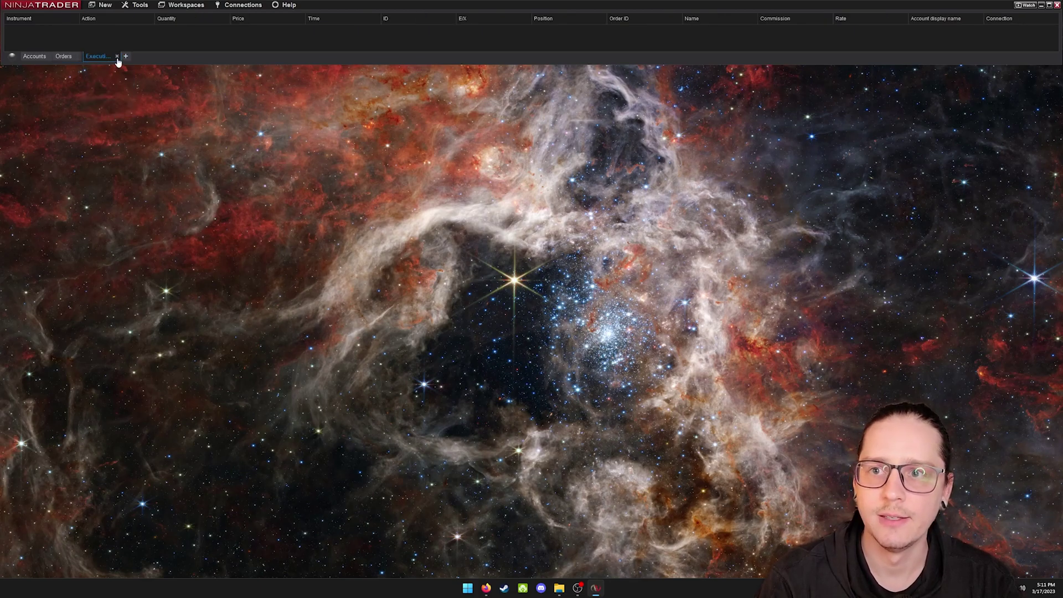
left_click(82, 63)
left_click(79, 56)
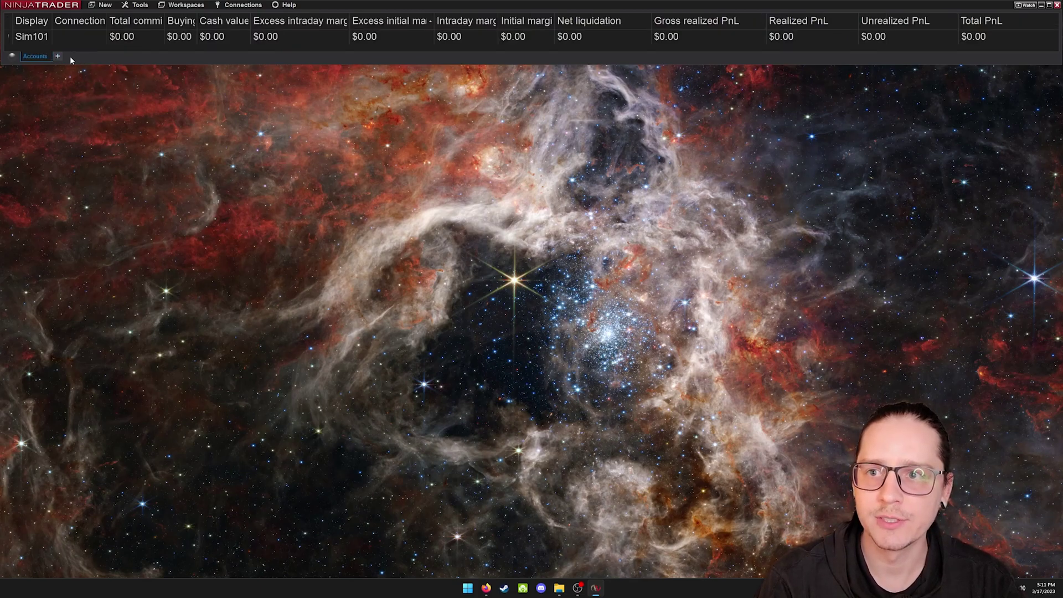
right_click(75, 58)
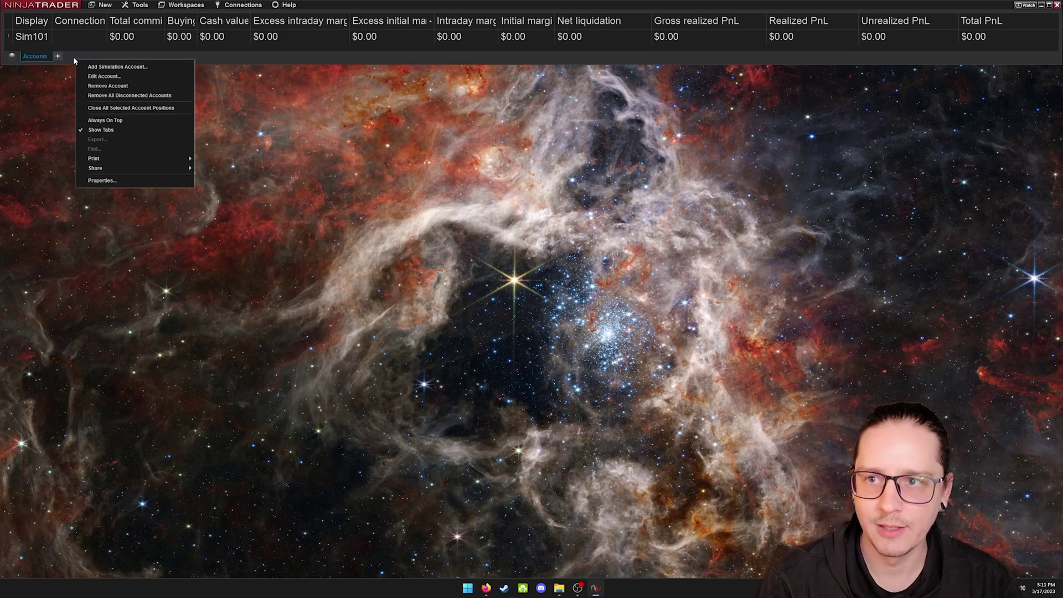
left_click(92, 180)
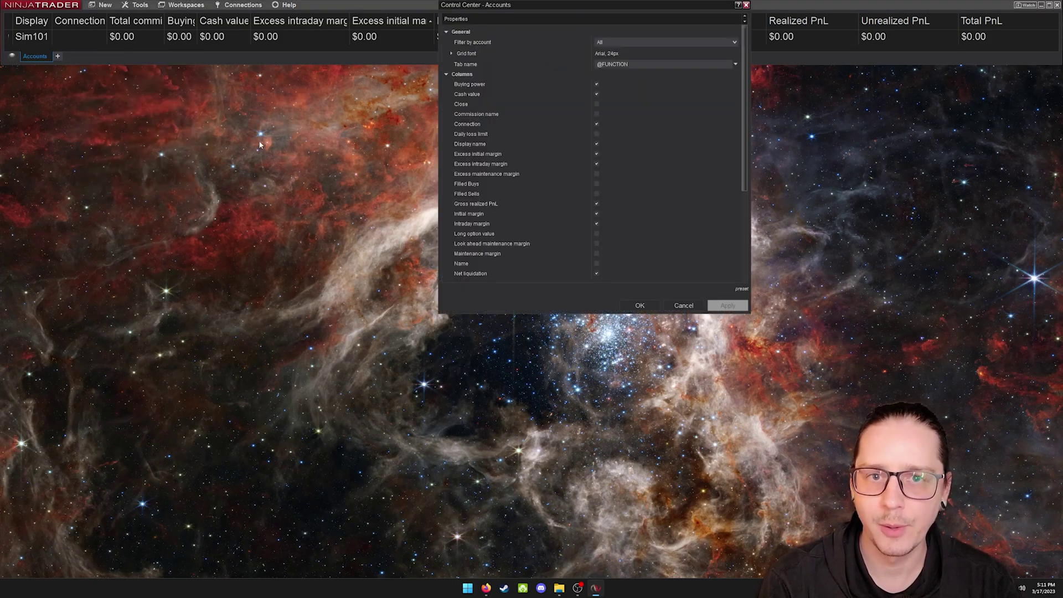
left_click_drag(482, 9, 377, 80)
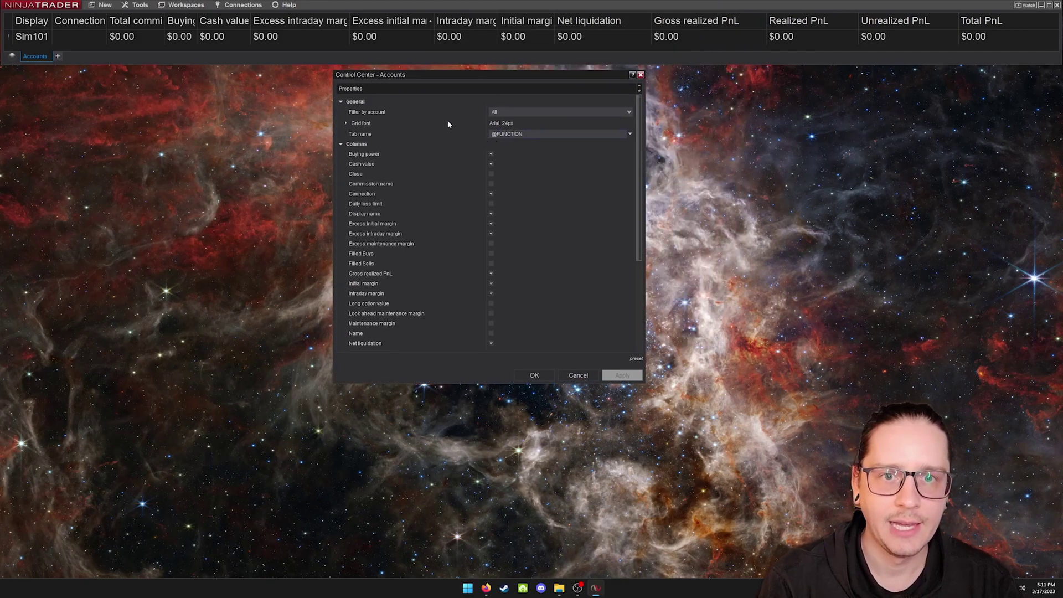
left_click(345, 123)
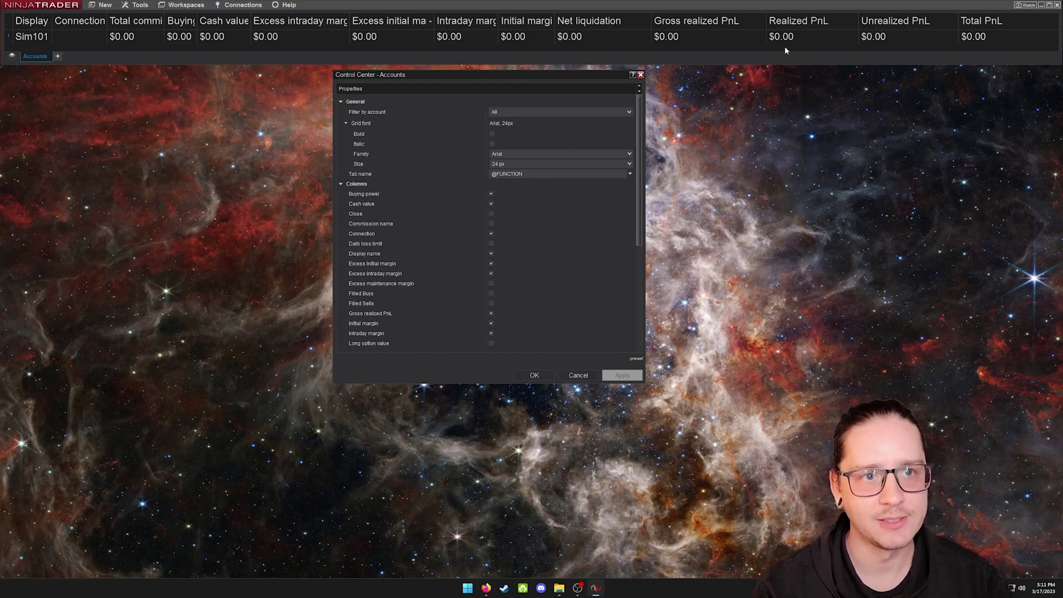
left_click(502, 164)
left_click(503, 164)
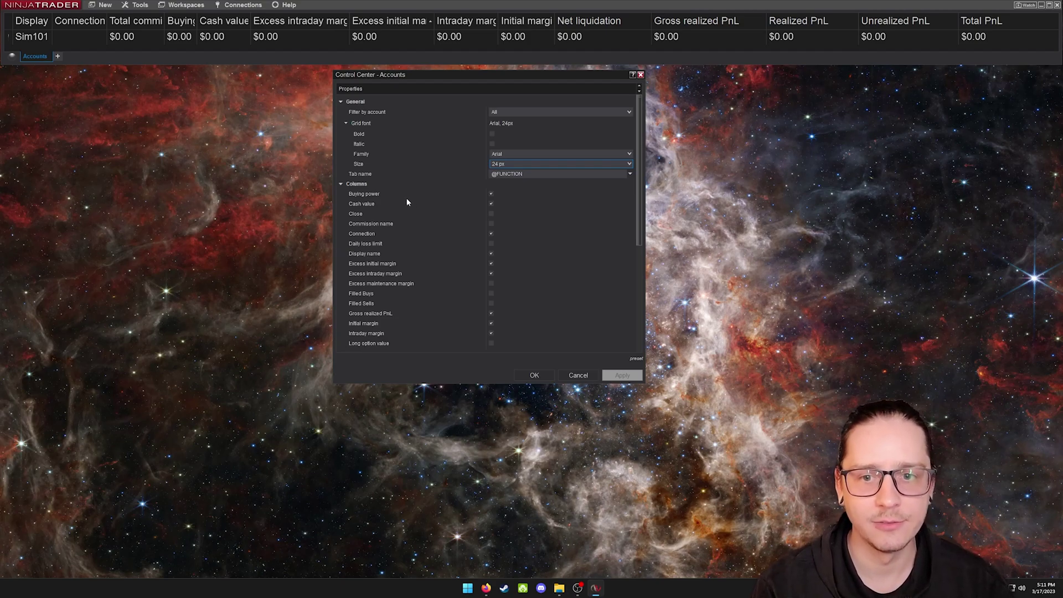
left_click(347, 123)
left_click(341, 144)
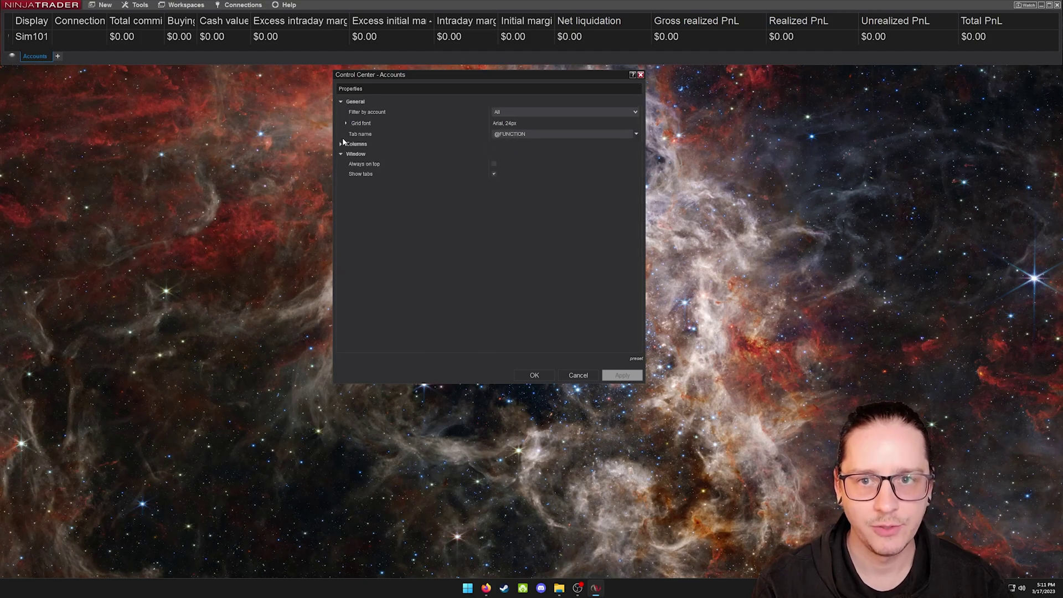
left_click(341, 154)
left_click(341, 144)
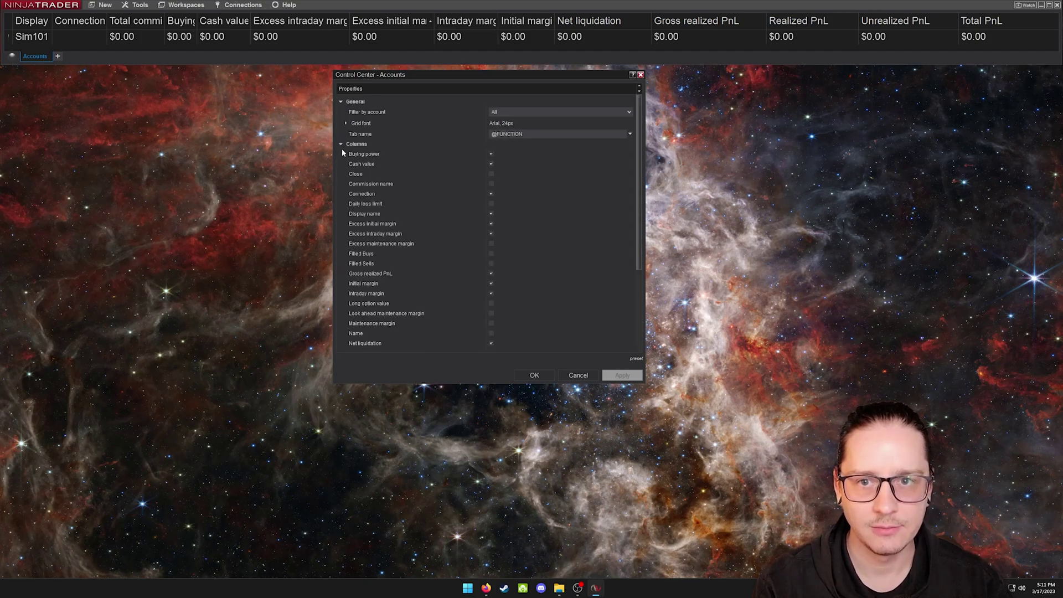
left_click(342, 144)
left_click(590, 378)
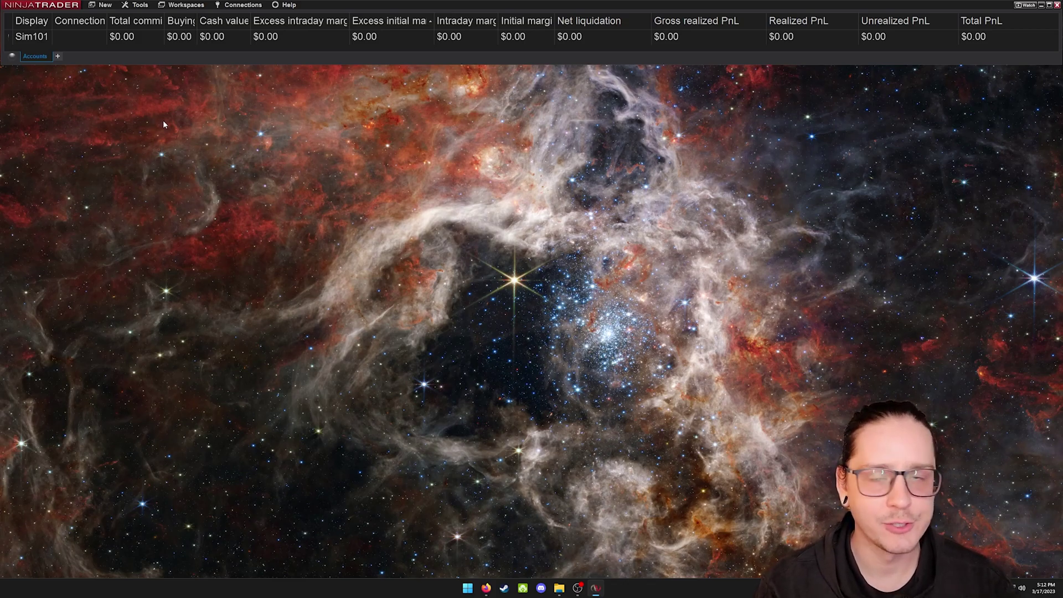
- Show the New menu's window types, such as Chart, SuperDOM and Market Analyzer
left_click(99, 5)
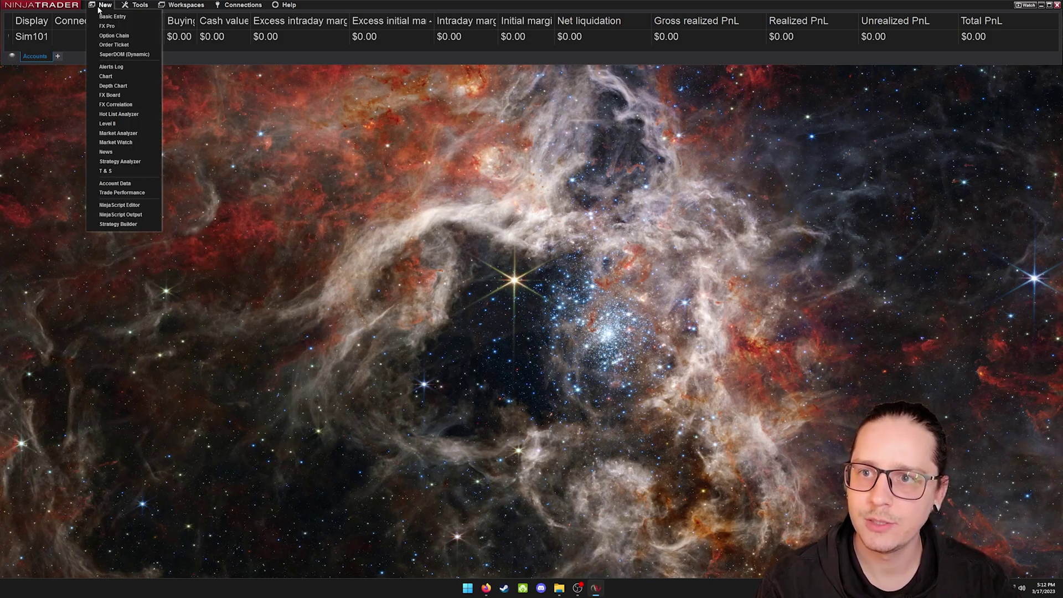
- Start a new chart and set its instrument to the MNQ 06-23 futures contract
left_click(113, 77)
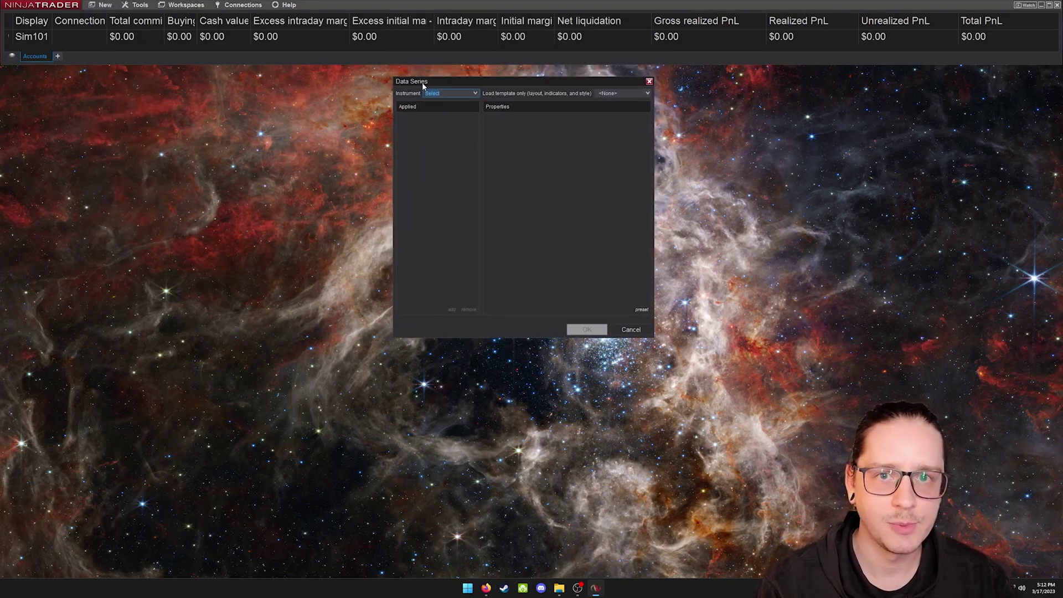
left_click(443, 93)
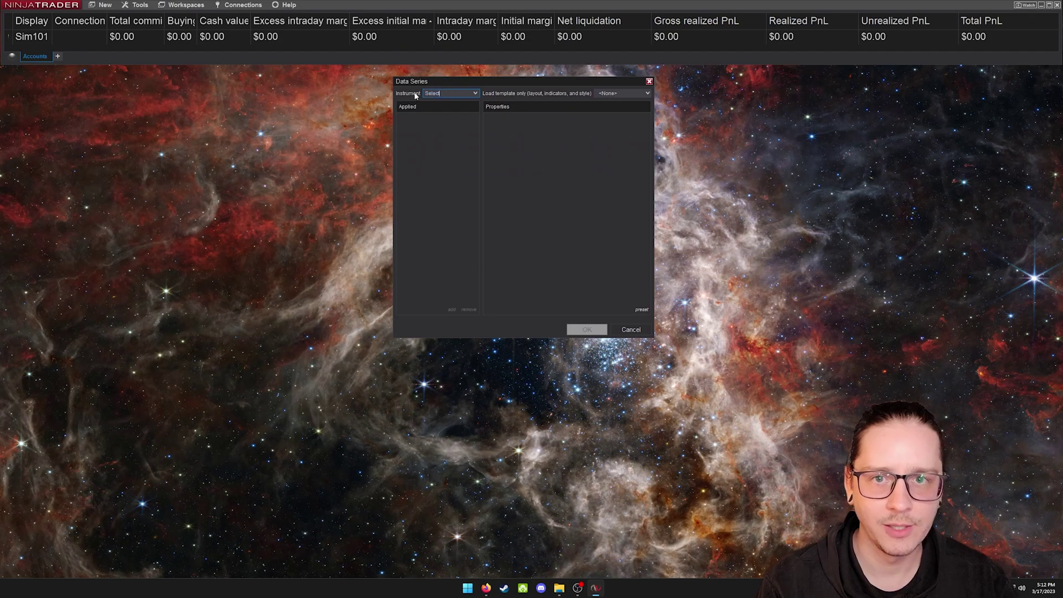
left_click(400, 94)
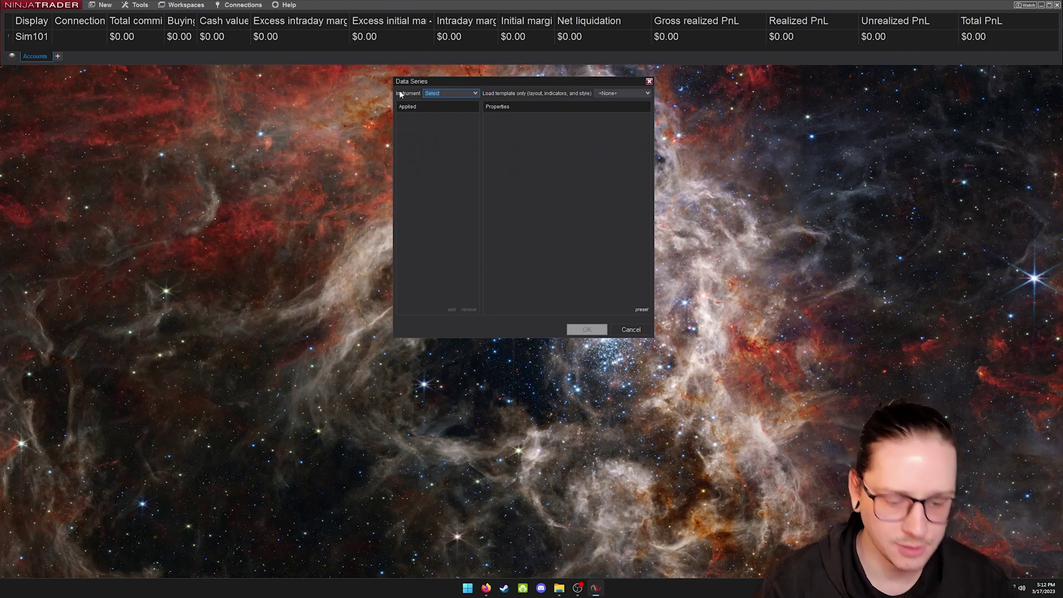
key("BackSpace")
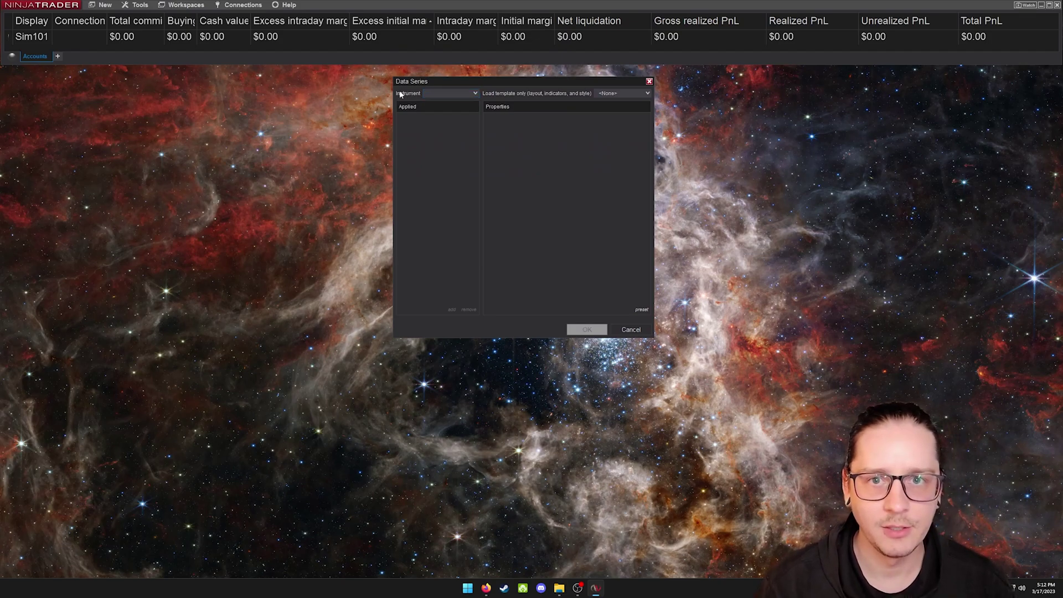
type("M")
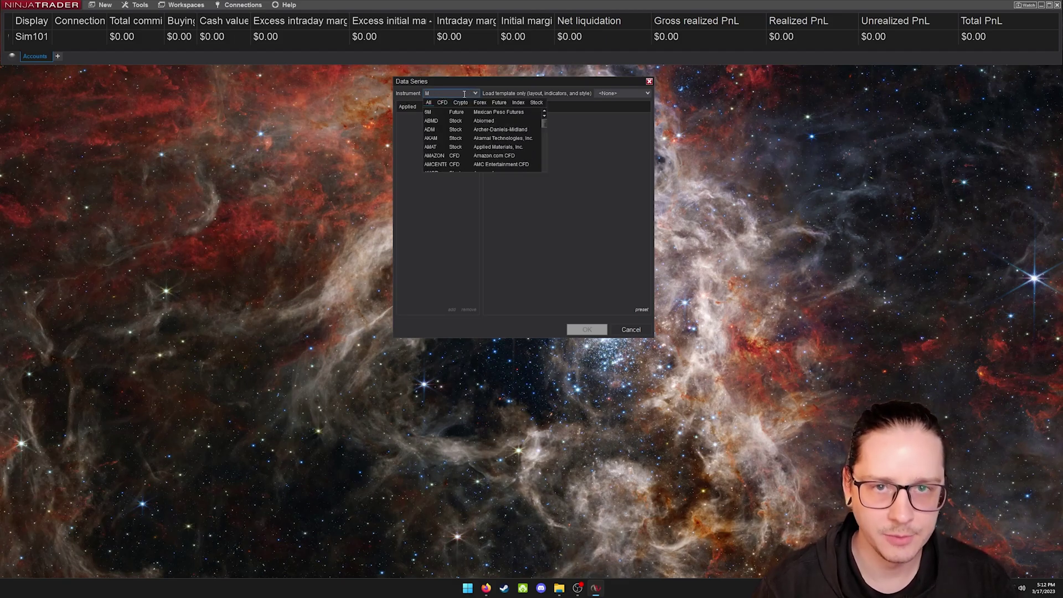
type("NQ")
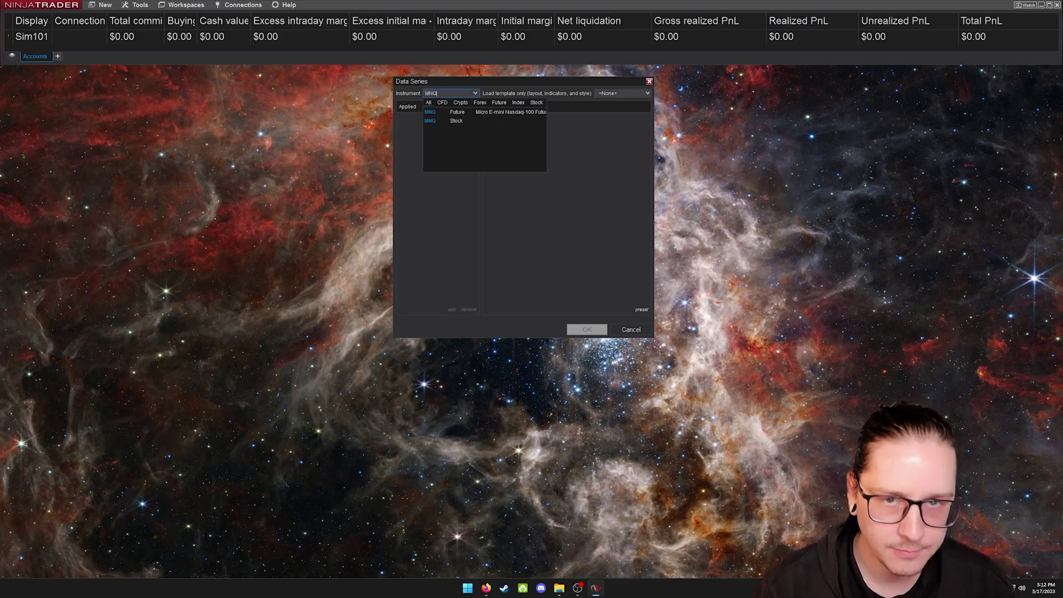
left_click(443, 112)
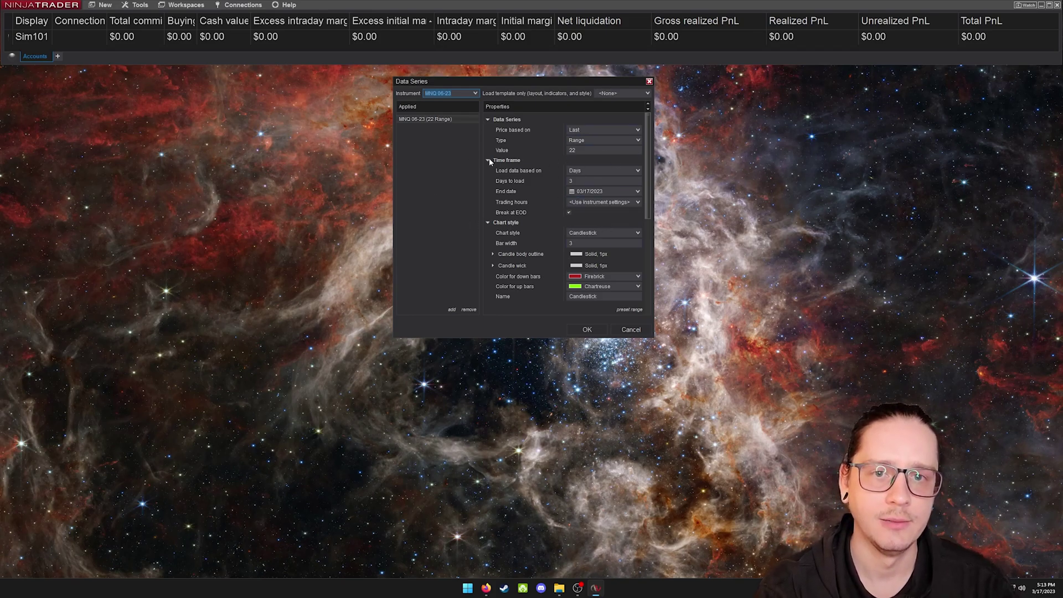
- Set the MNQ 06-23 series to Minute bars with a value of 5
left_click(597, 141)
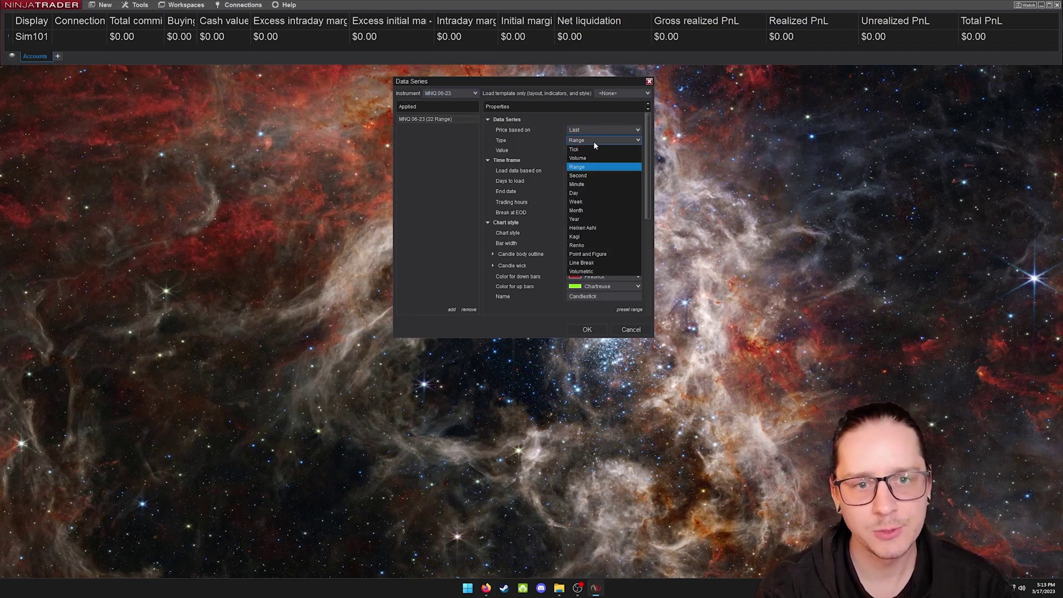
left_click(581, 184)
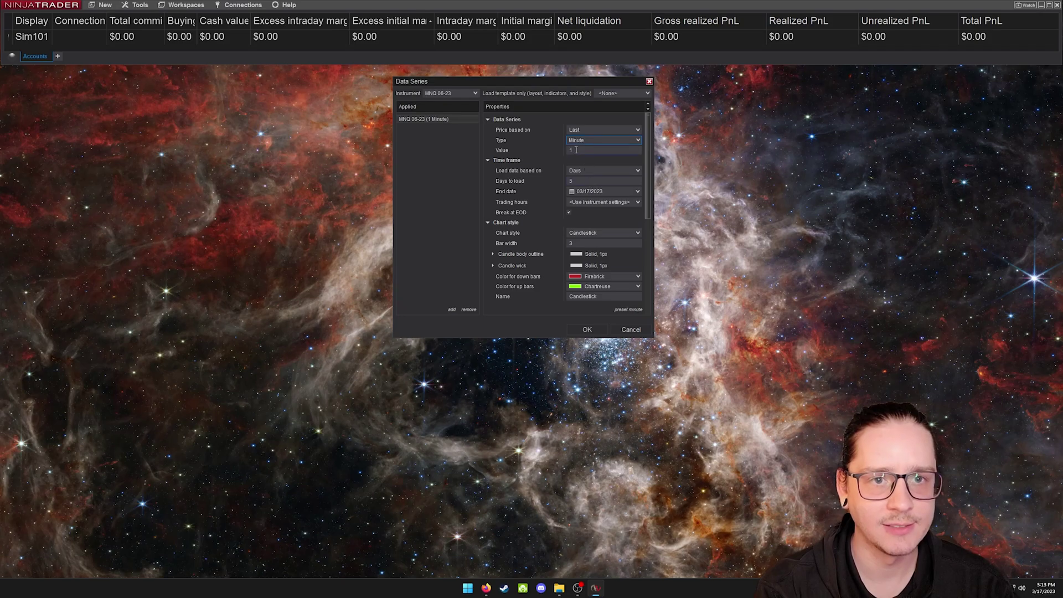
left_click(537, 150)
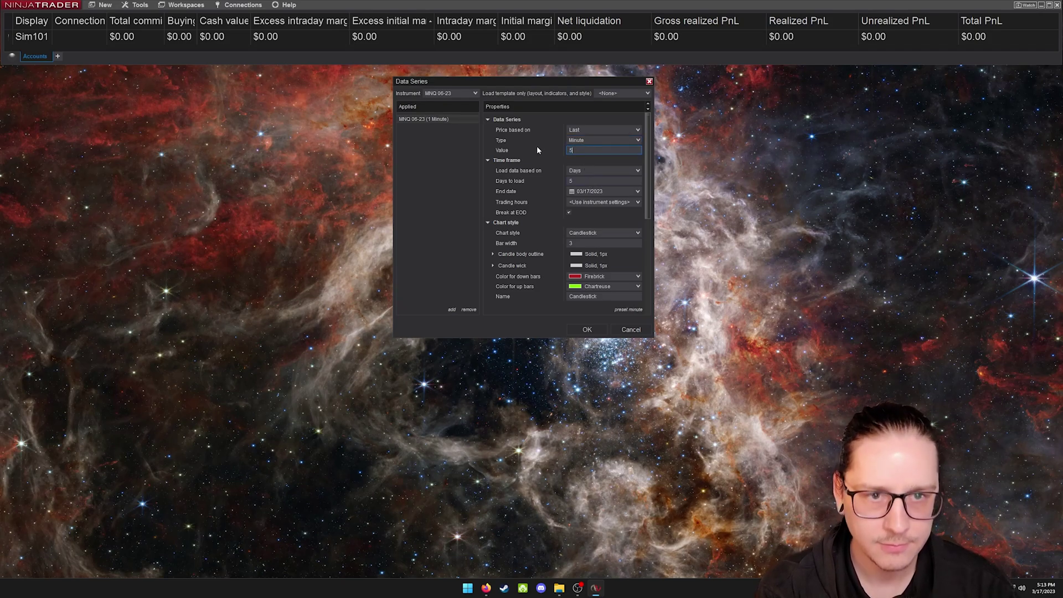
left_click(585, 171)
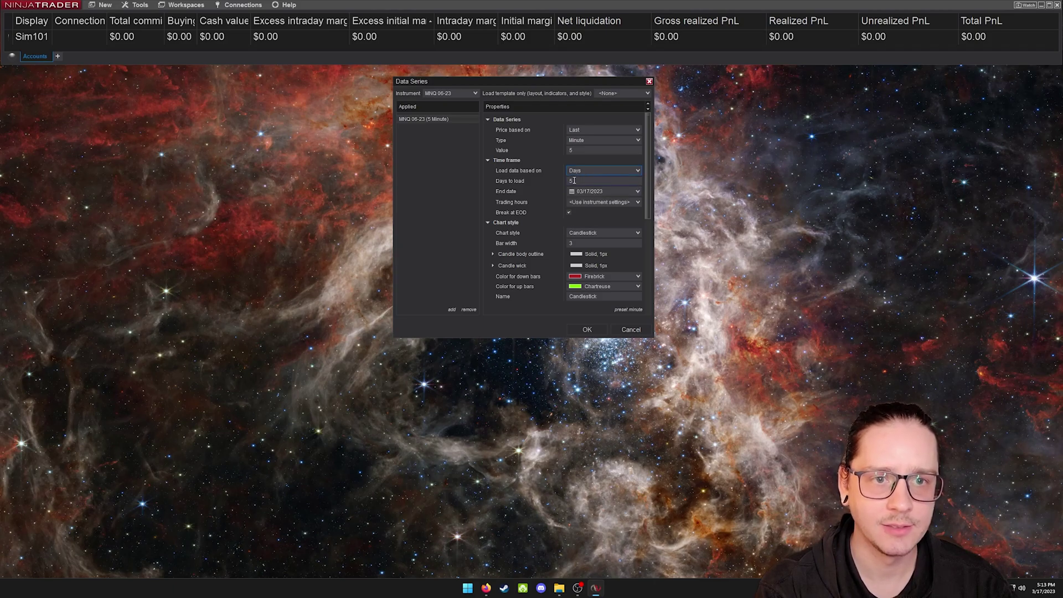
- Under Trades, set Plot executions to Do not plot
left_click_drag(647, 194, 650, 231)
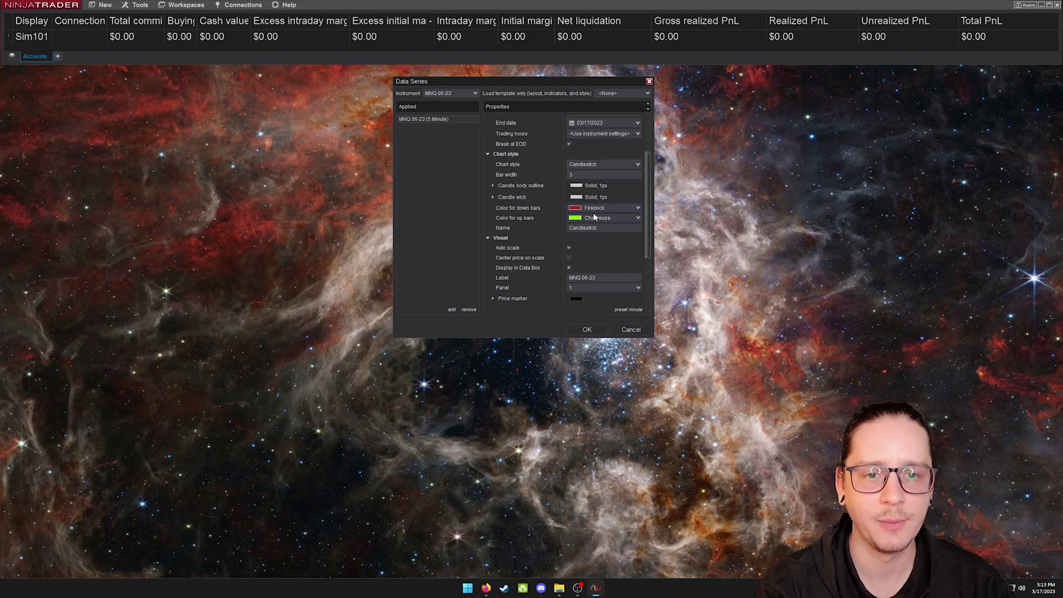
left_click_drag(649, 215, 654, 281)
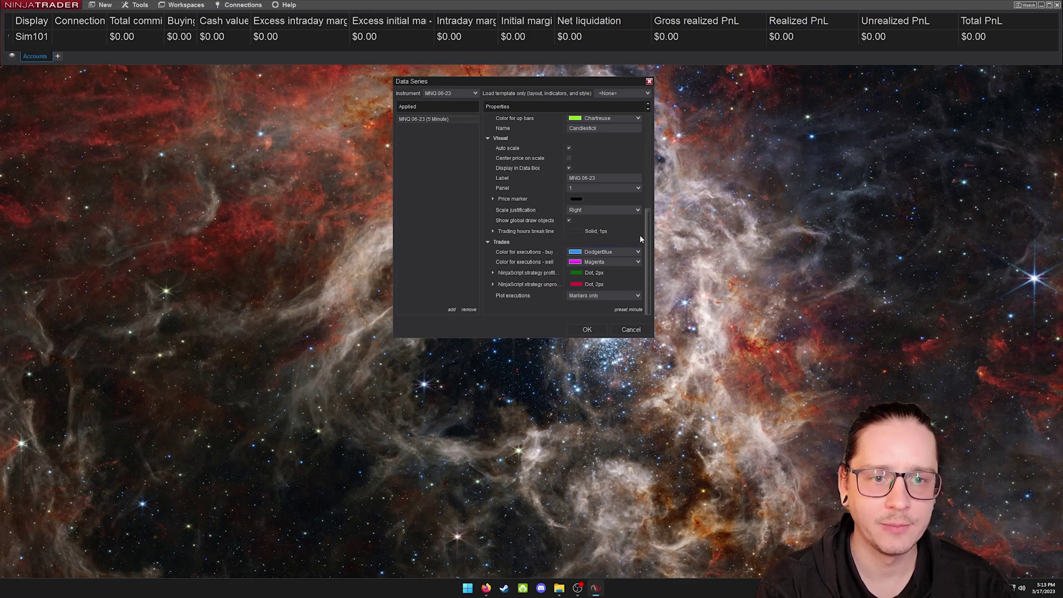
mouse_move(647, 234)
left_mouse_down()
mouse_move(649, 249)
mouse_move(648, 232)
left_mouse_up()
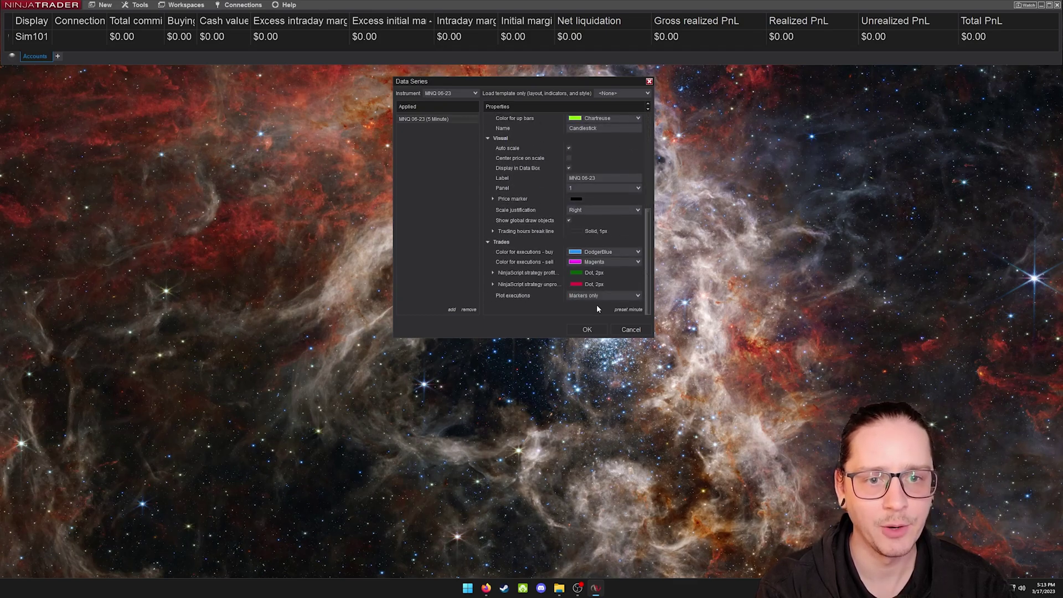
left_click(488, 243)
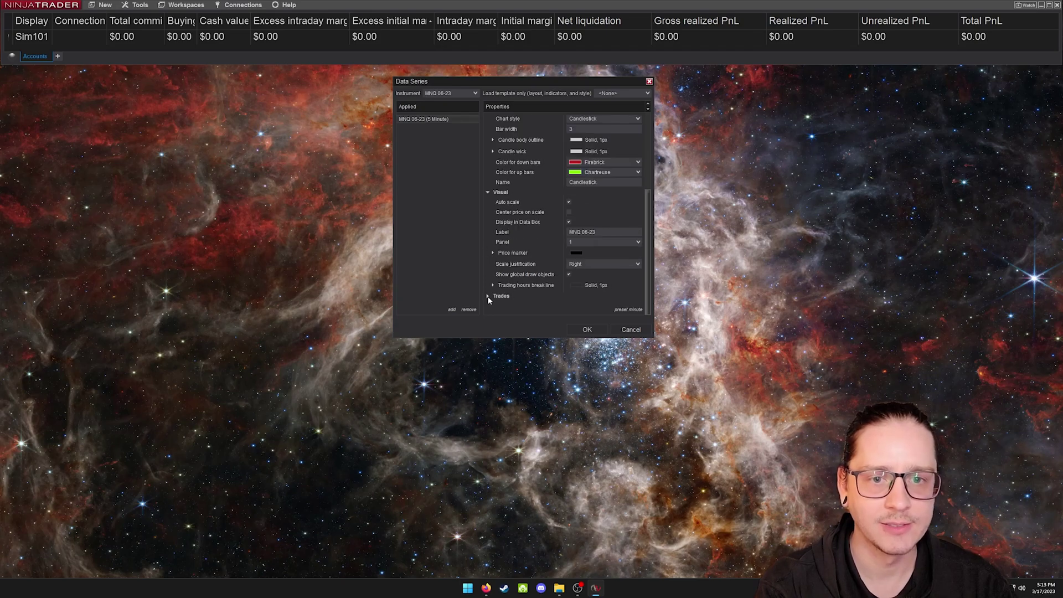
left_click(488, 297)
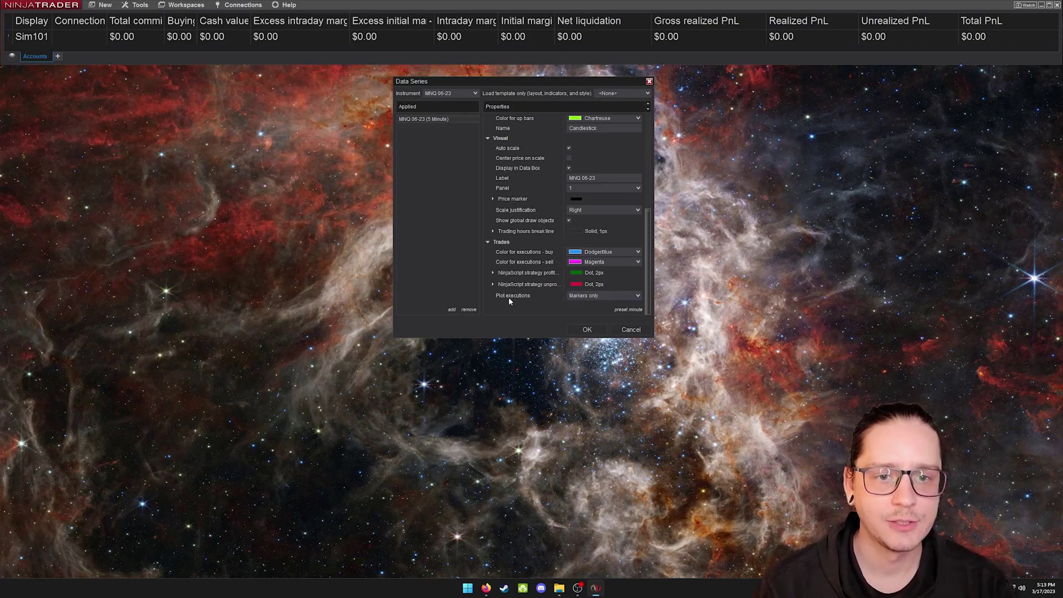
left_click(593, 295)
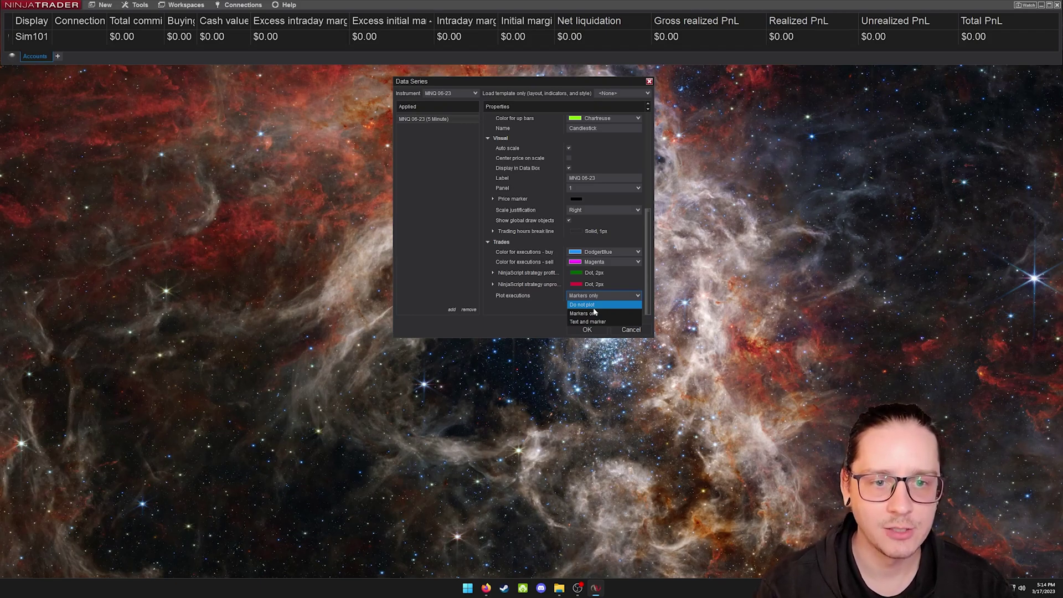
left_click(594, 308)
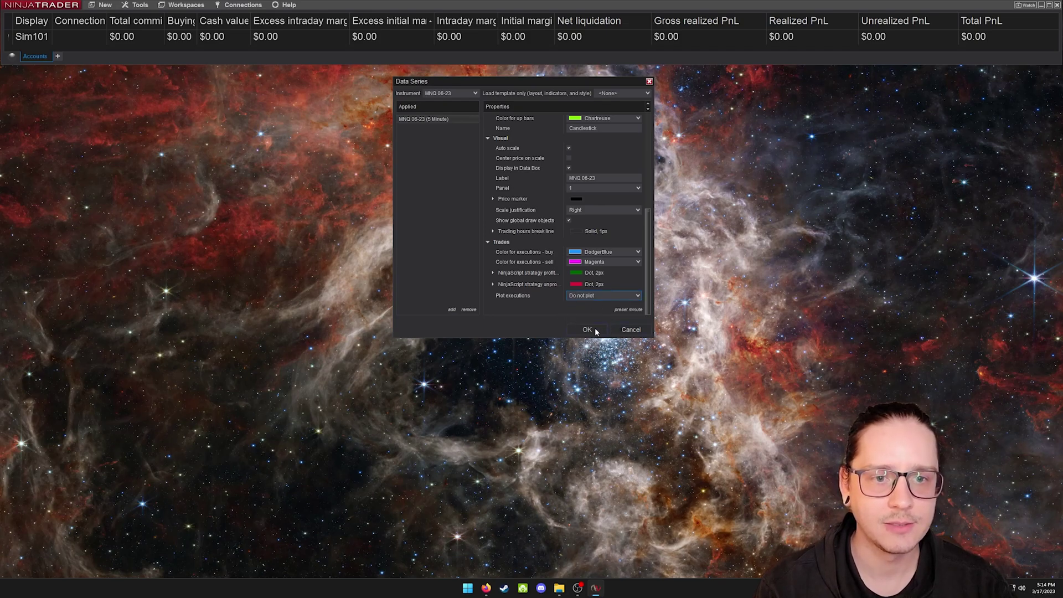
- Create the 5-minute MNQ 06-23 chart and place its window on the left, below the Control Center
left_click(588, 330)
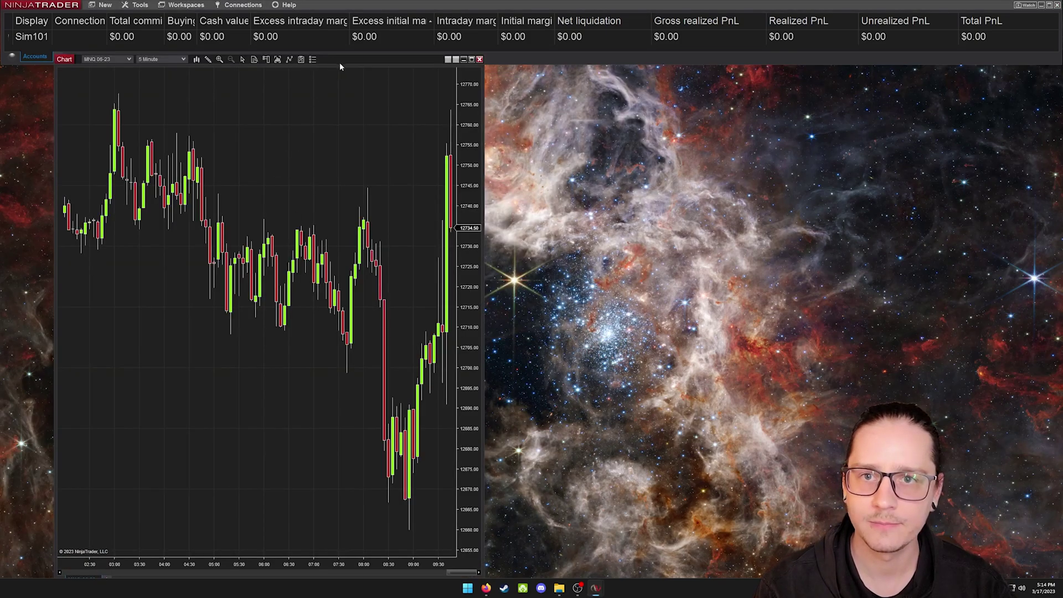
mouse_move(339, 63)
left_mouse_down()
mouse_move(318, 69)
mouse_move(333, 81)
left_mouse_up()
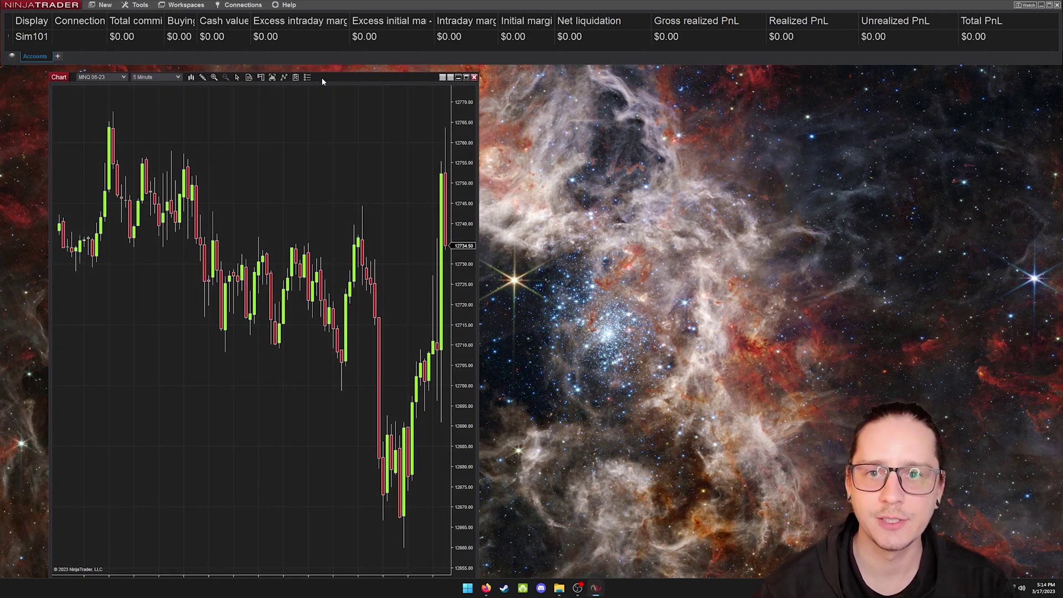
left_click_drag(330, 75, 286, 76)
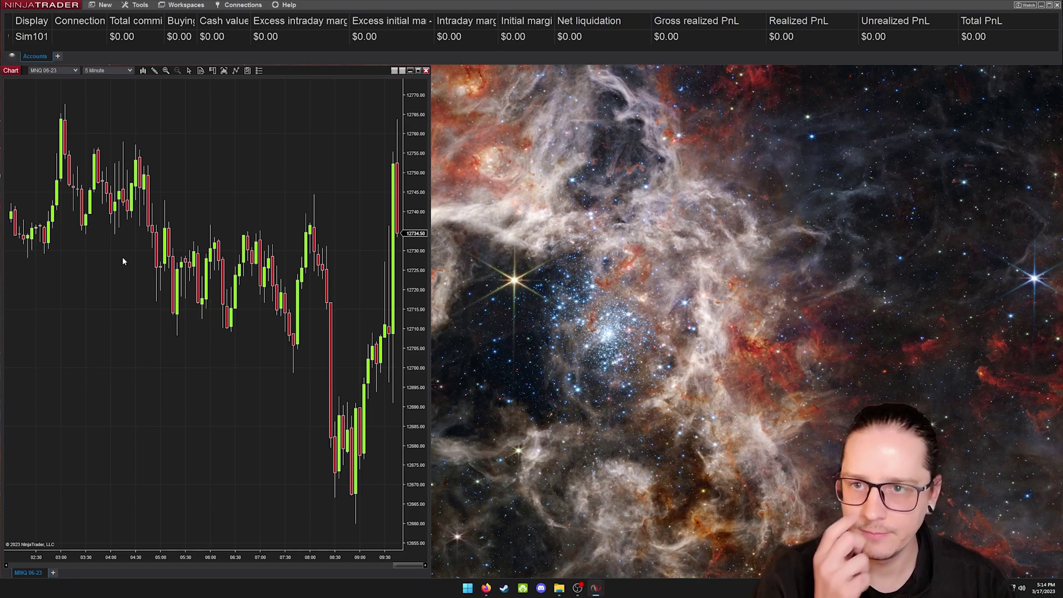
- Open the chart's data series settings twice and close them without changes
left_click(53, 574)
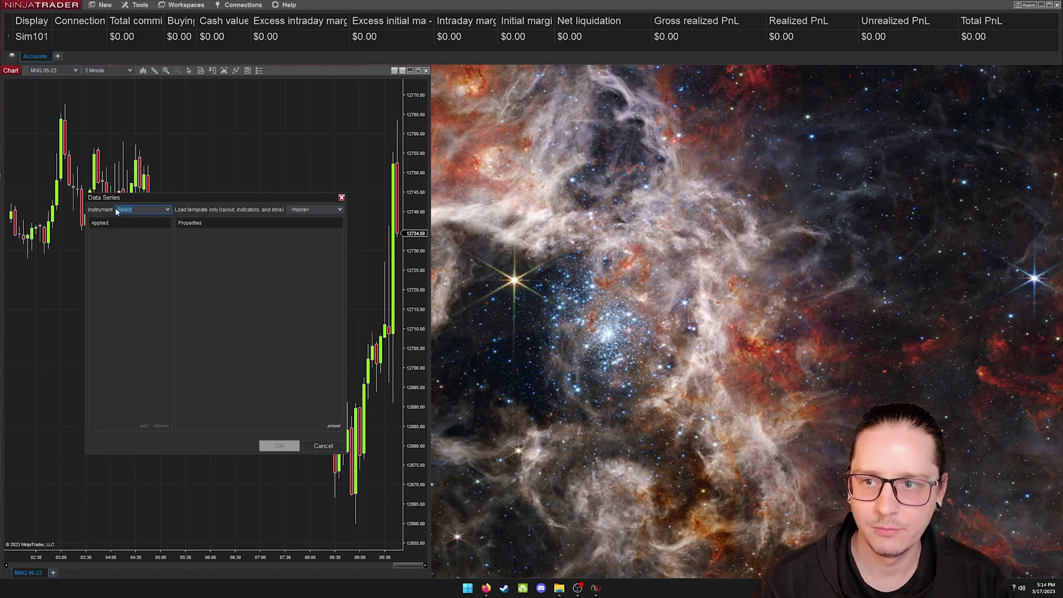
left_click(329, 444)
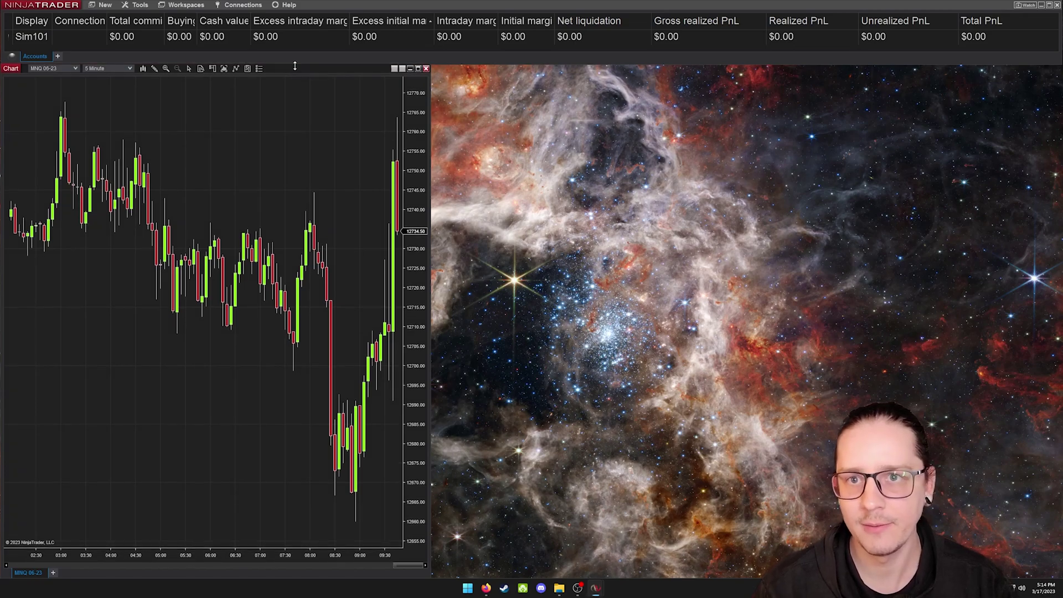
left_click(53, 573)
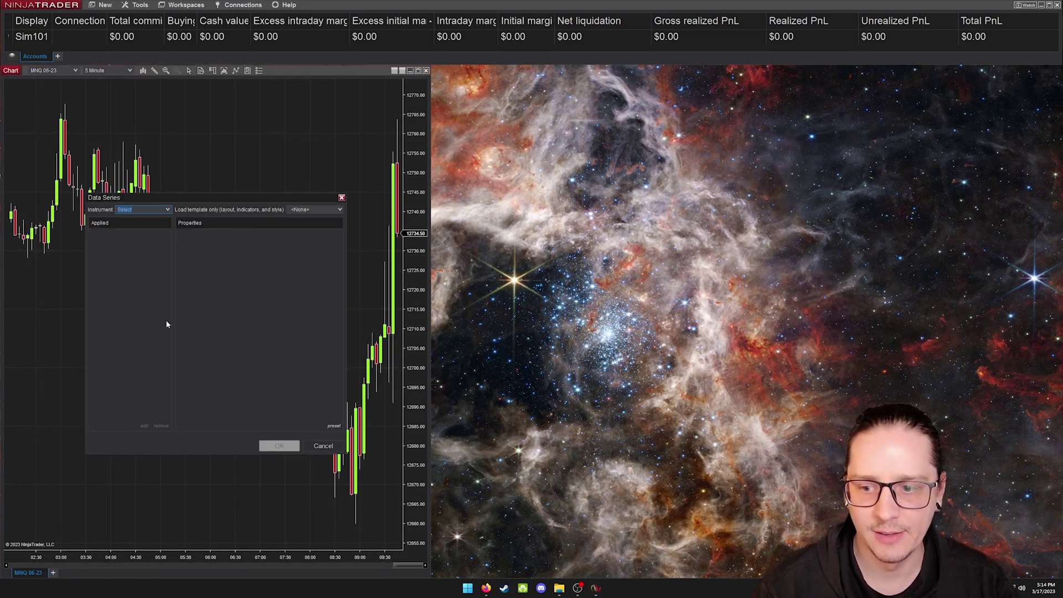
left_click(330, 446)
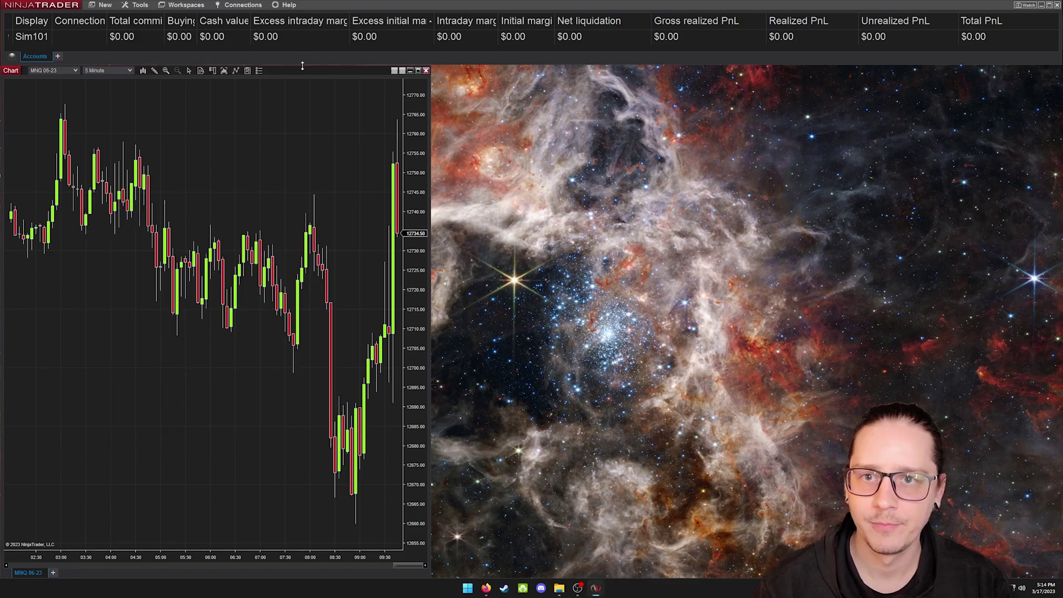
- Narrow the chart window and stretch the price axis to compress the candles
left_click_drag(303, 66, 303, 65)
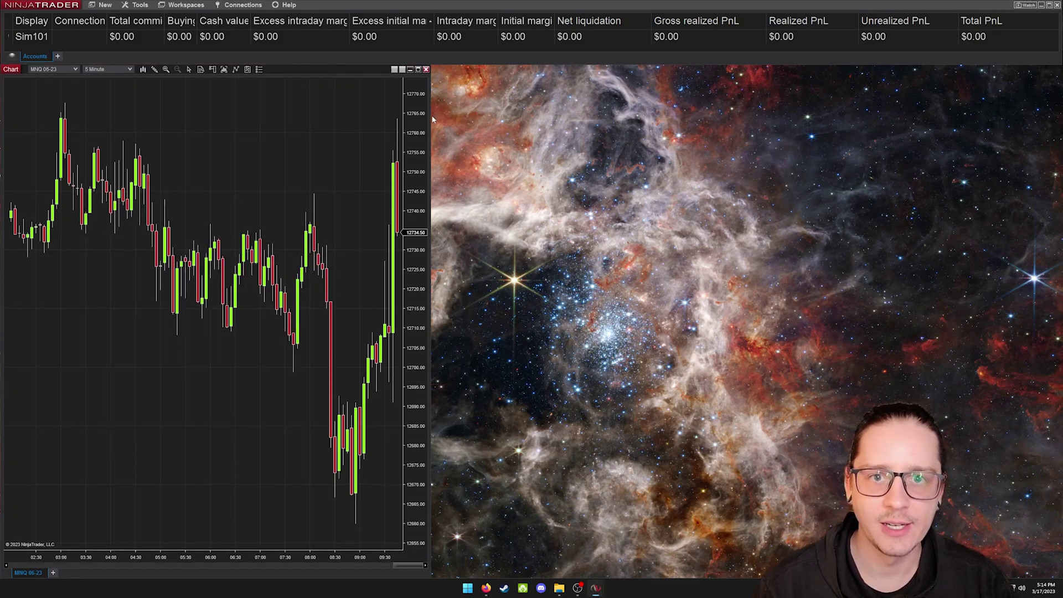
left_click_drag(431, 120, 411, 120)
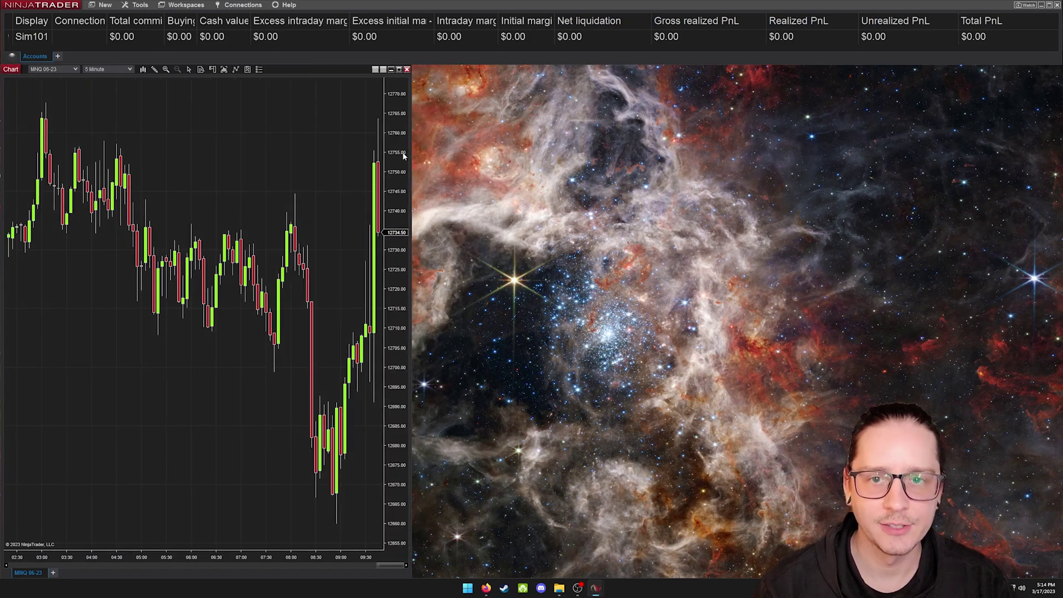
left_click_drag(407, 160, 405, 211)
left_click(103, 5)
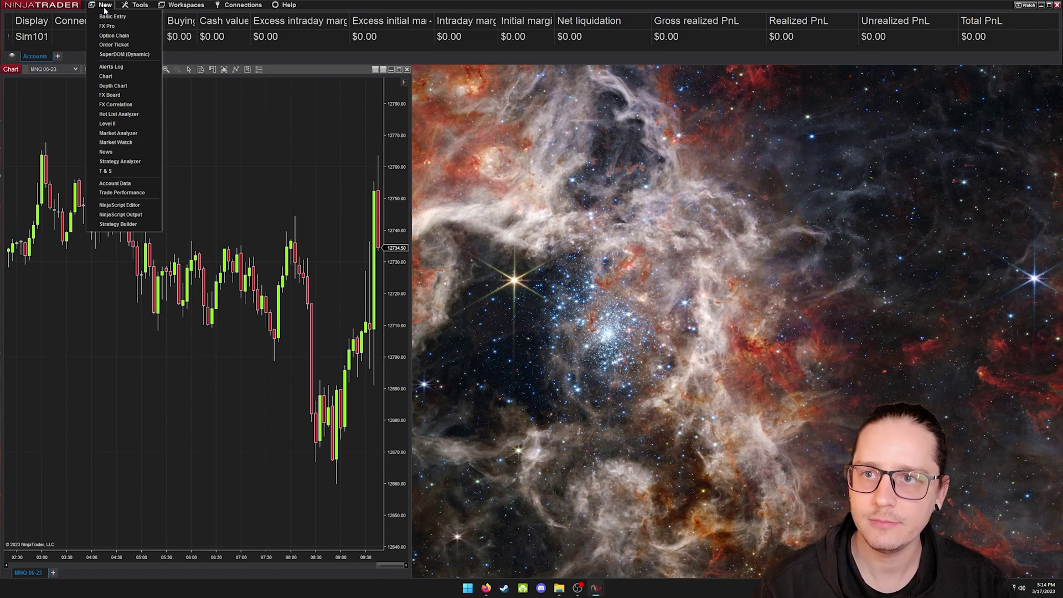
- Start a second chart with MNQ 06-23 as its instrument
left_click(111, 78)
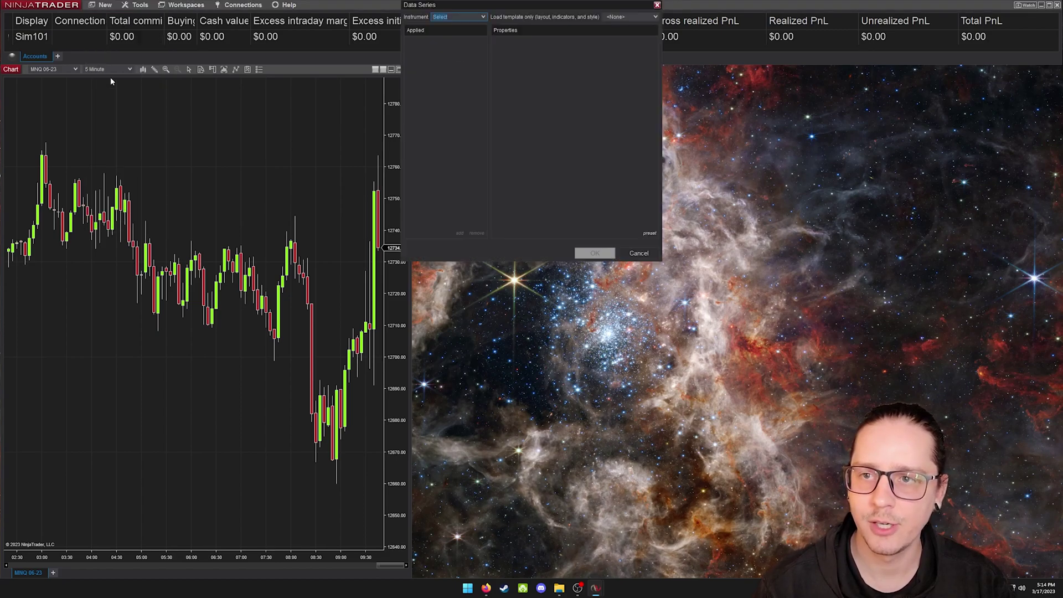
left_click(480, 18)
type("MNQ")
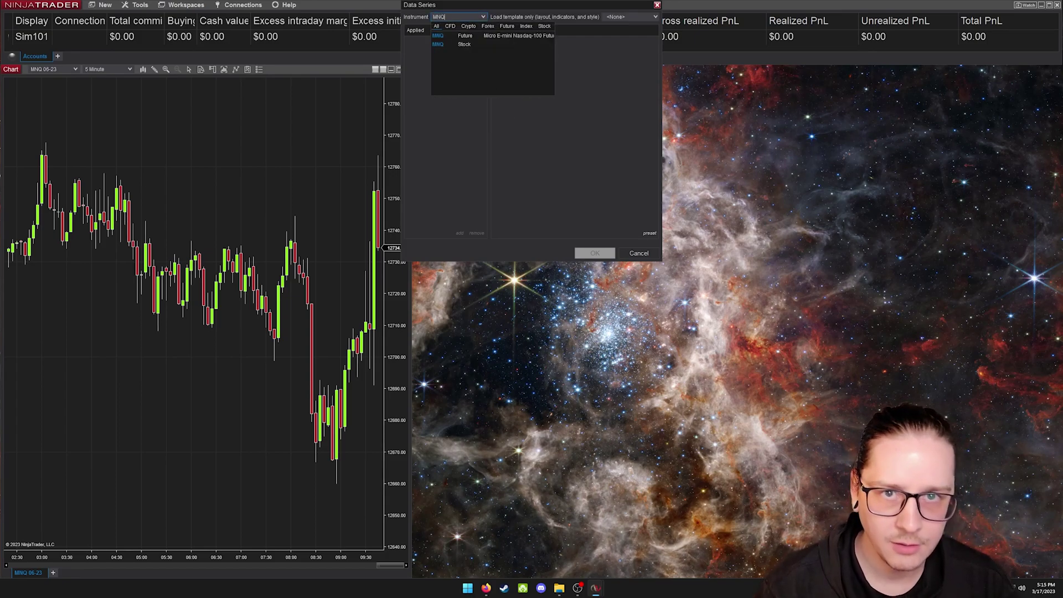
left_click(465, 35)
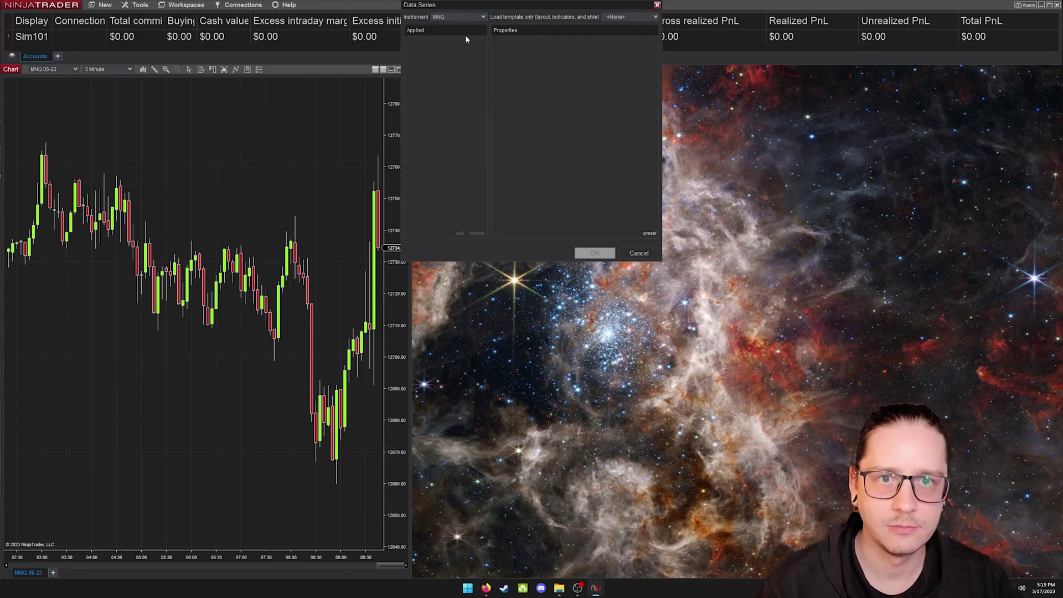
- Switch the series to Range bars and load only 1 day of data
left_click(596, 51)
left_click(593, 60)
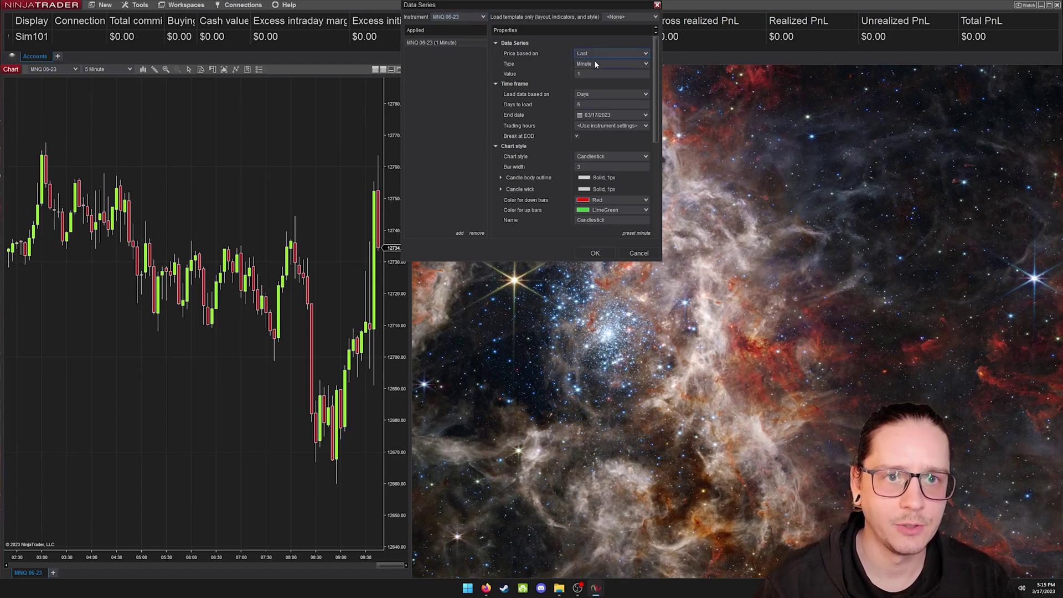
left_click(594, 62)
left_click(595, 90)
left_click(591, 74)
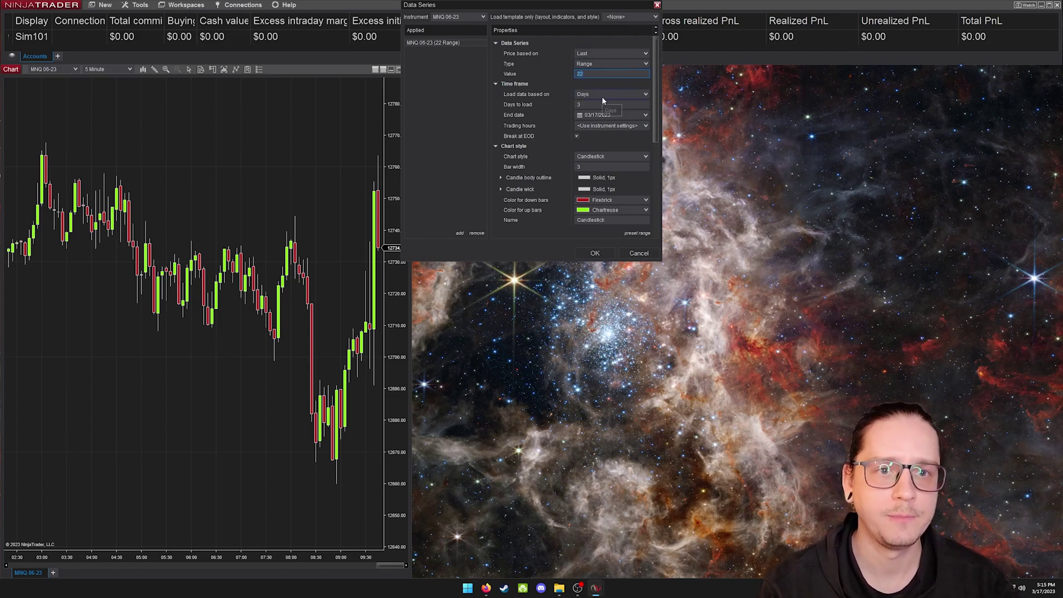
left_click(586, 105)
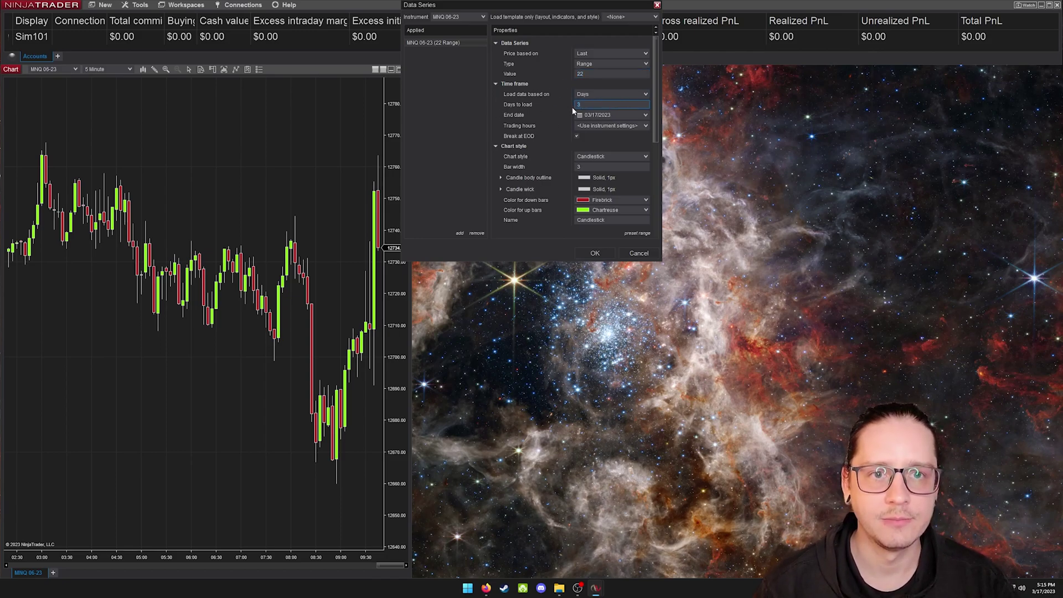
key("BackSpace")
type("1")
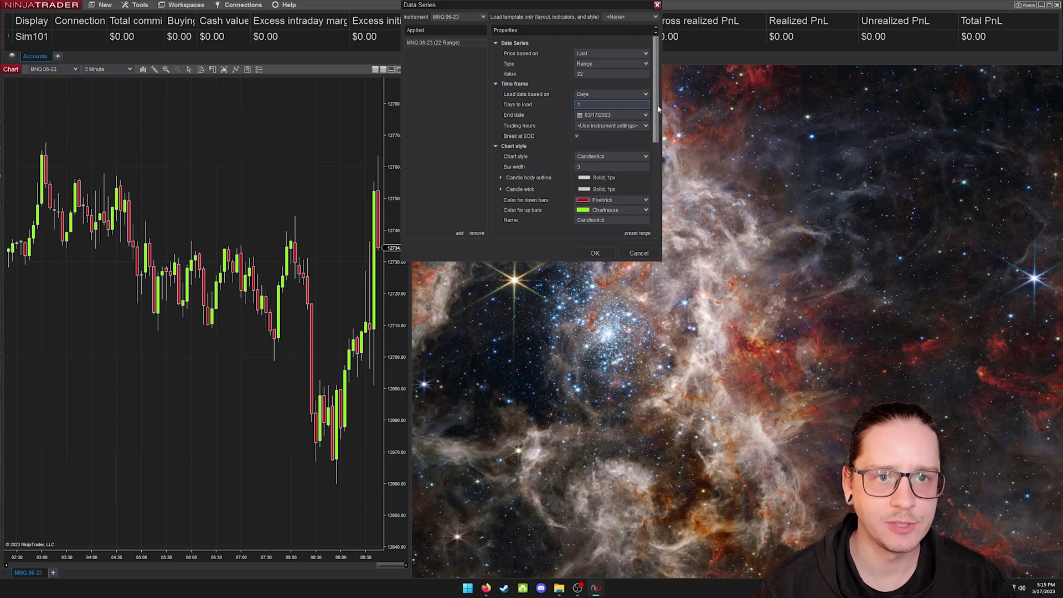
- Keep Plot executions on Markers only and create the 22 Range chart
scroll(658, 133, "down", 4)
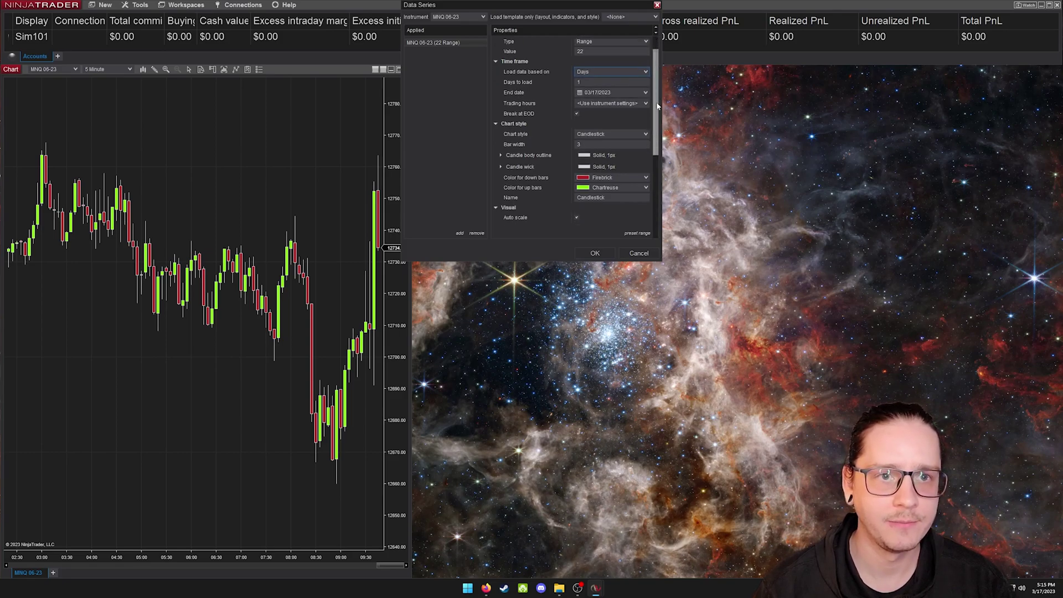
scroll(658, 157, "down", 2)
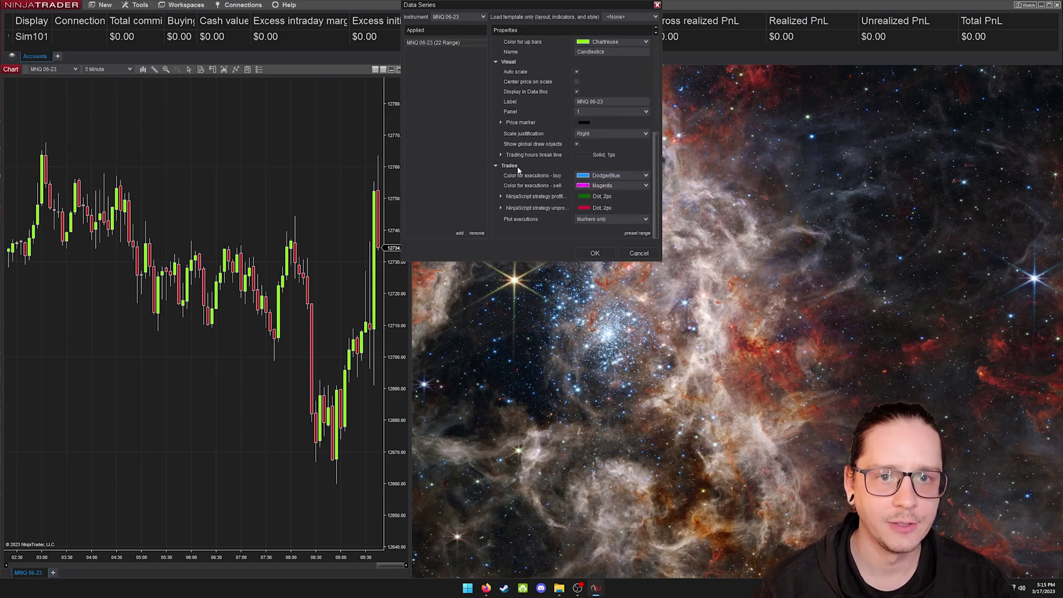
left_click(606, 220)
left_click(606, 237)
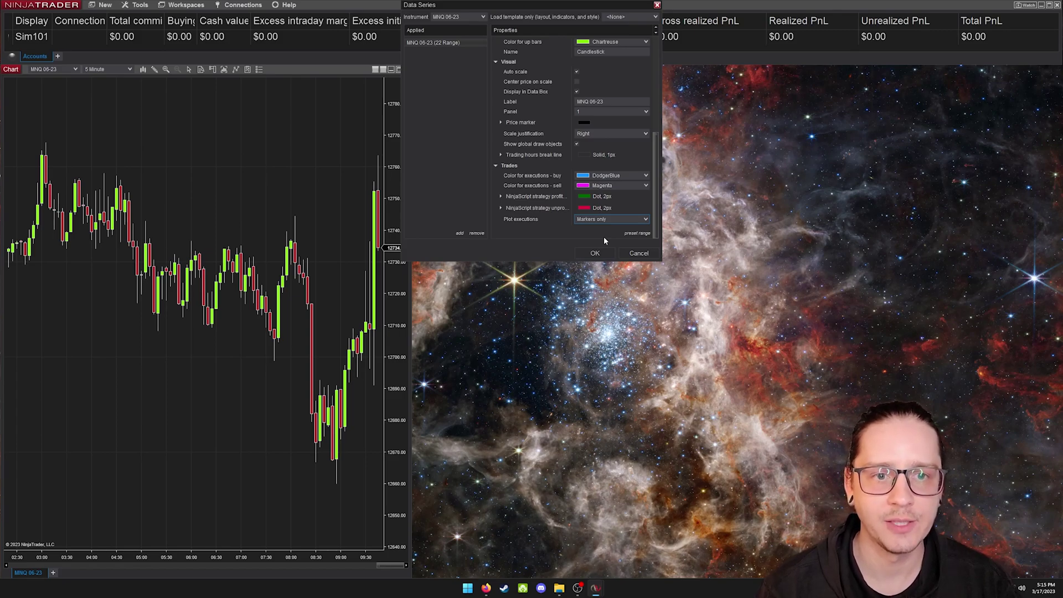
left_click(606, 220)
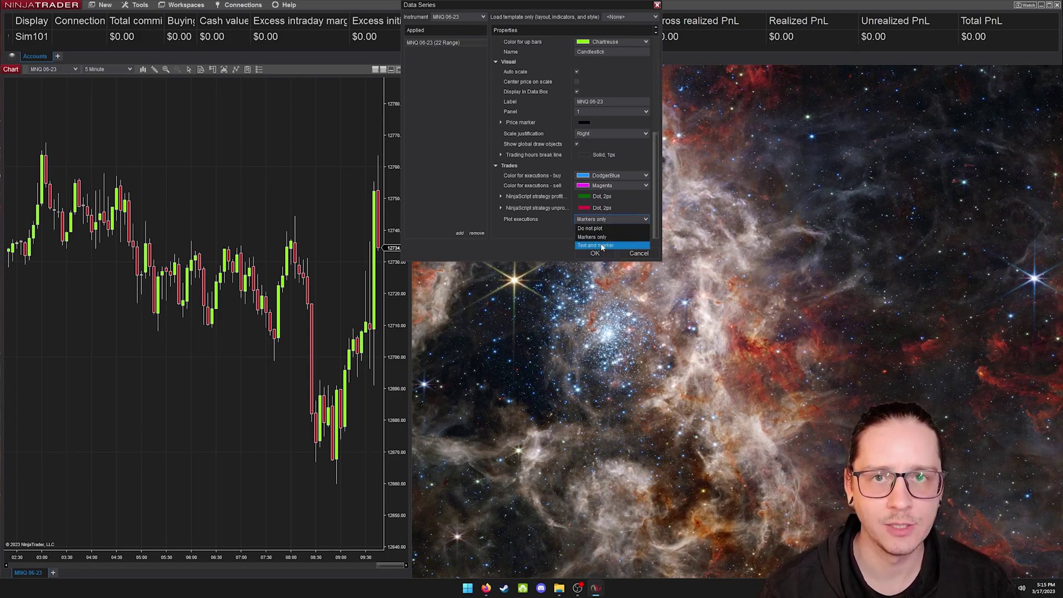
left_click(600, 238)
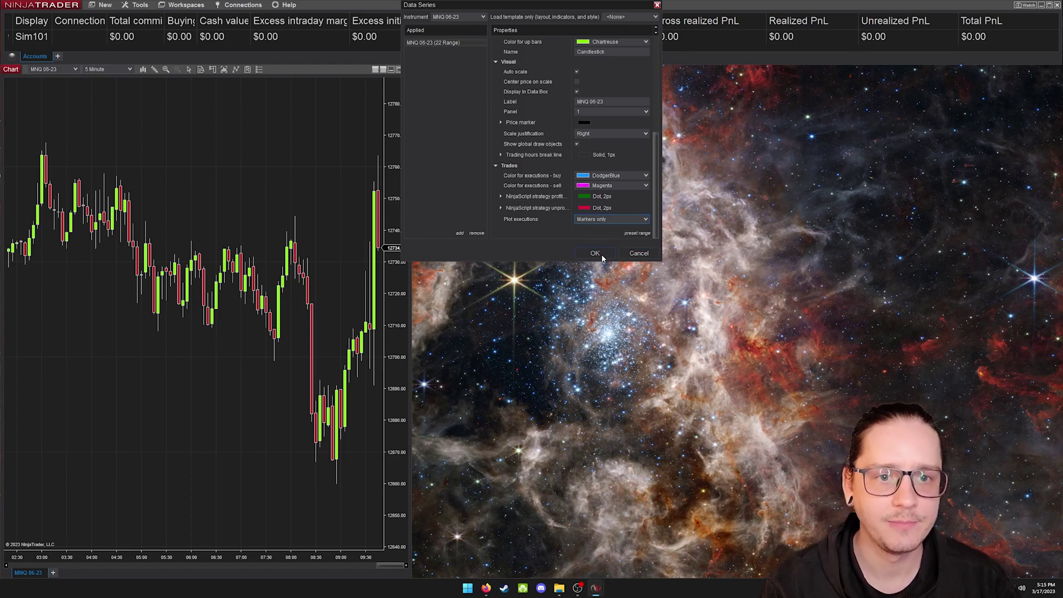
left_click(595, 253)
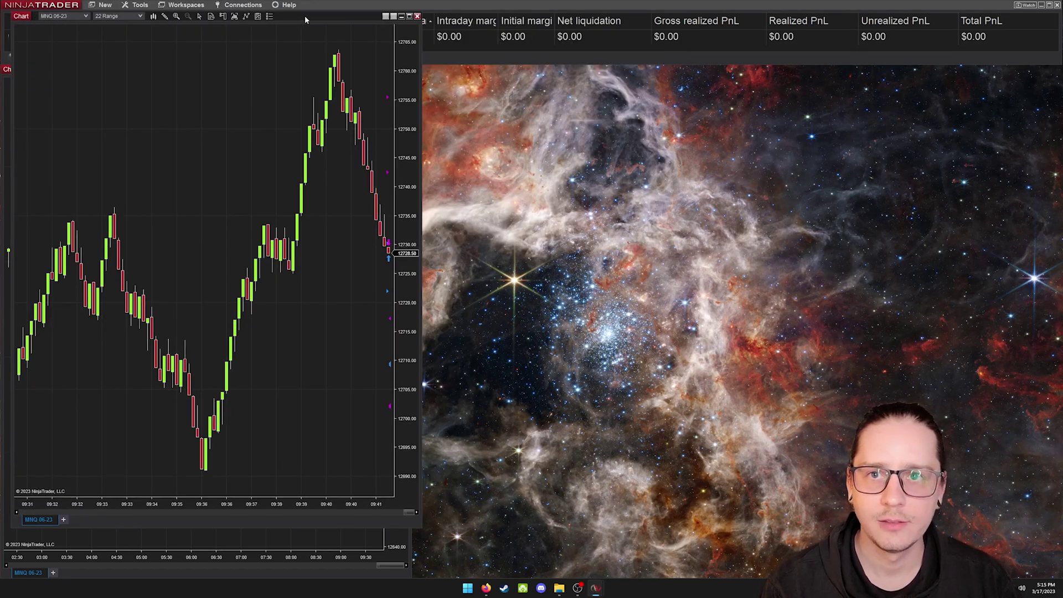
- Place the 22 Range chart right of the 5-minute chart, resize both, and re-enable auto scale
left_click_drag(305, 15, 706, 71)
mouse_move(412, 198)
left_mouse_down()
mouse_move(388, 198)
mouse_move(427, 197)
left_mouse_up()
left_click_drag(796, 95, 714, 95)
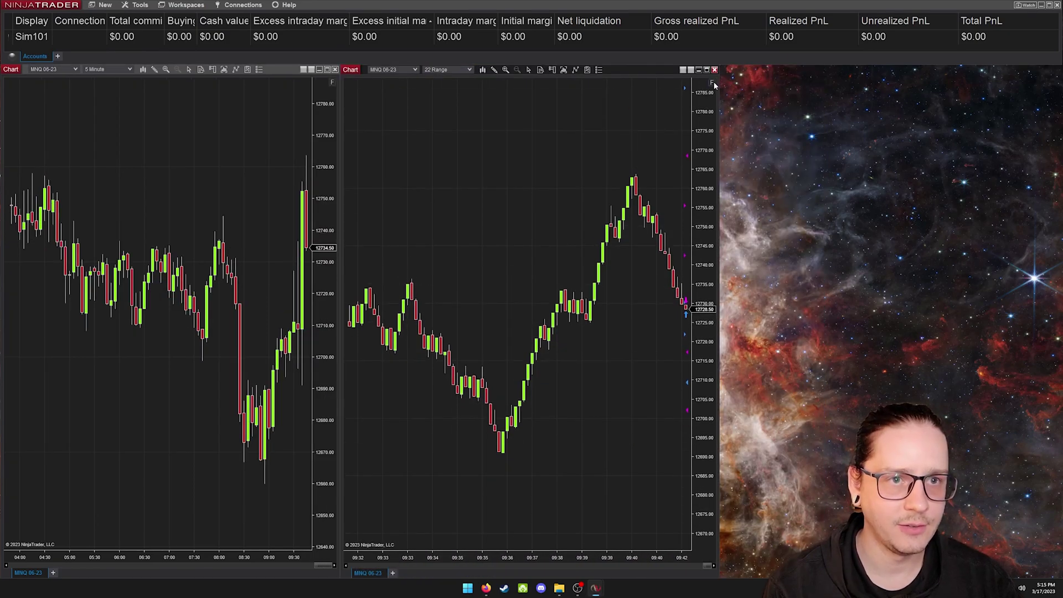
left_click(712, 82)
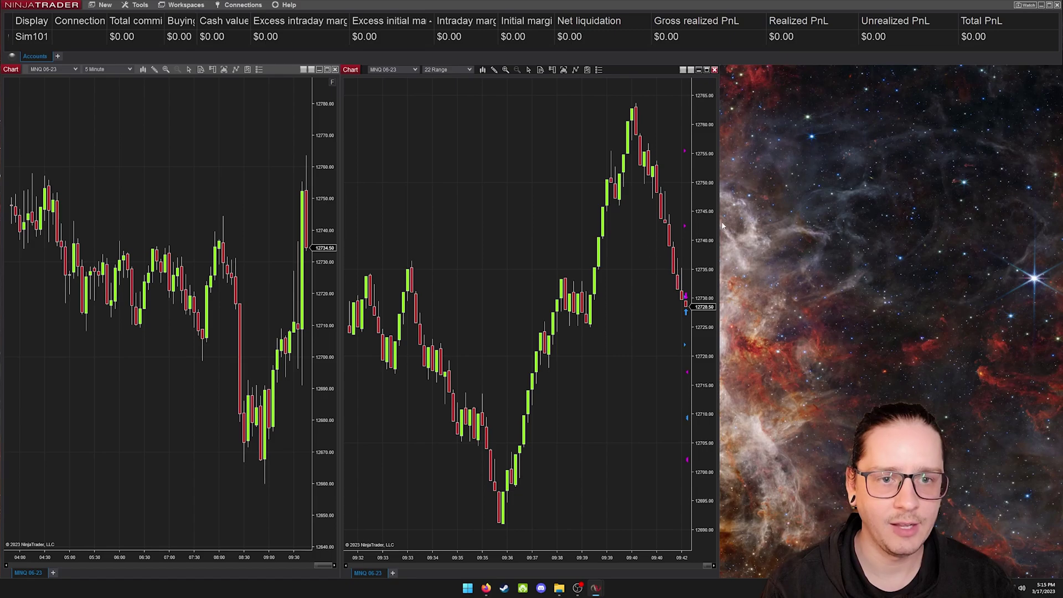
left_click_drag(718, 226, 702, 233)
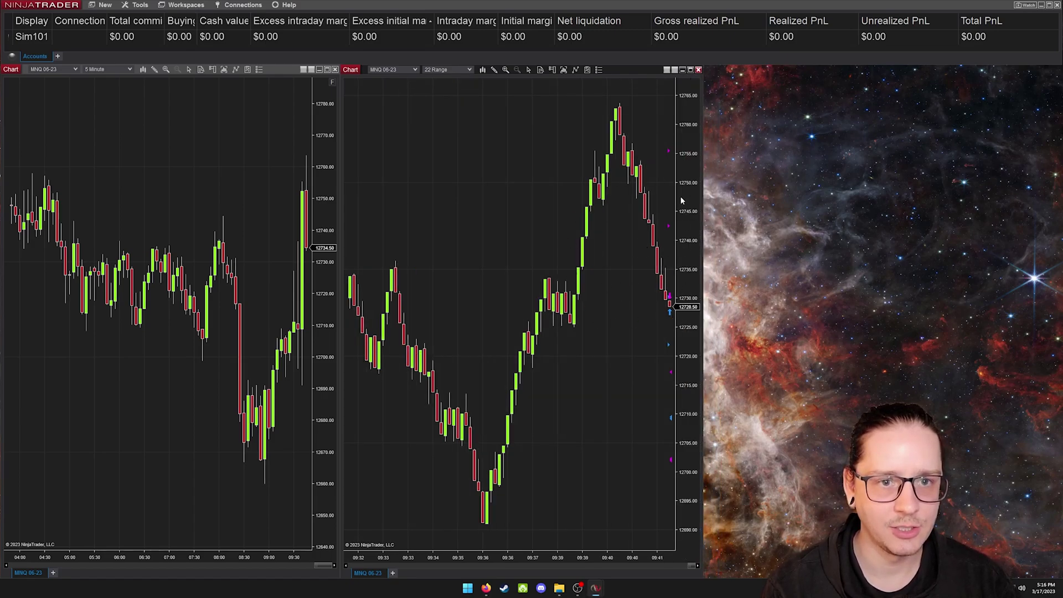
- Start a third chart with the ES 06-23 futures contract as its instrument
left_click(105, 5)
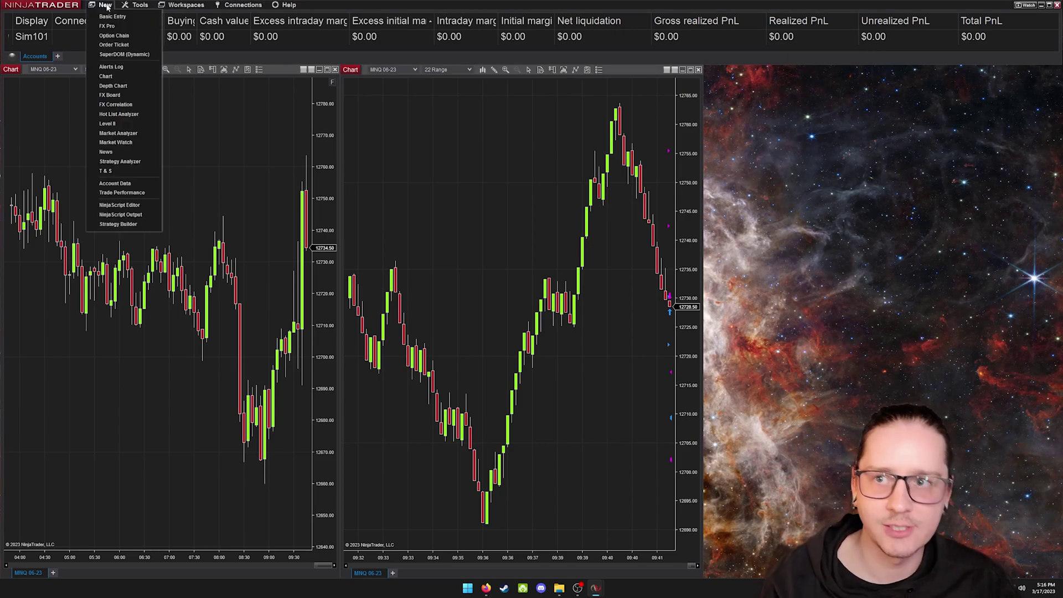
left_click(106, 76)
type("ES")
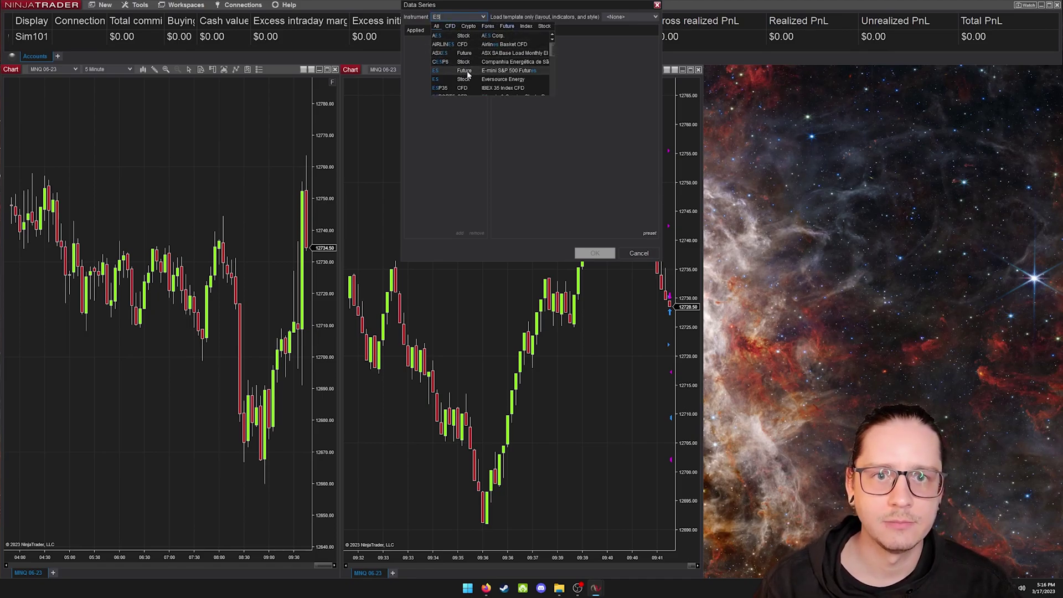
left_click(452, 70)
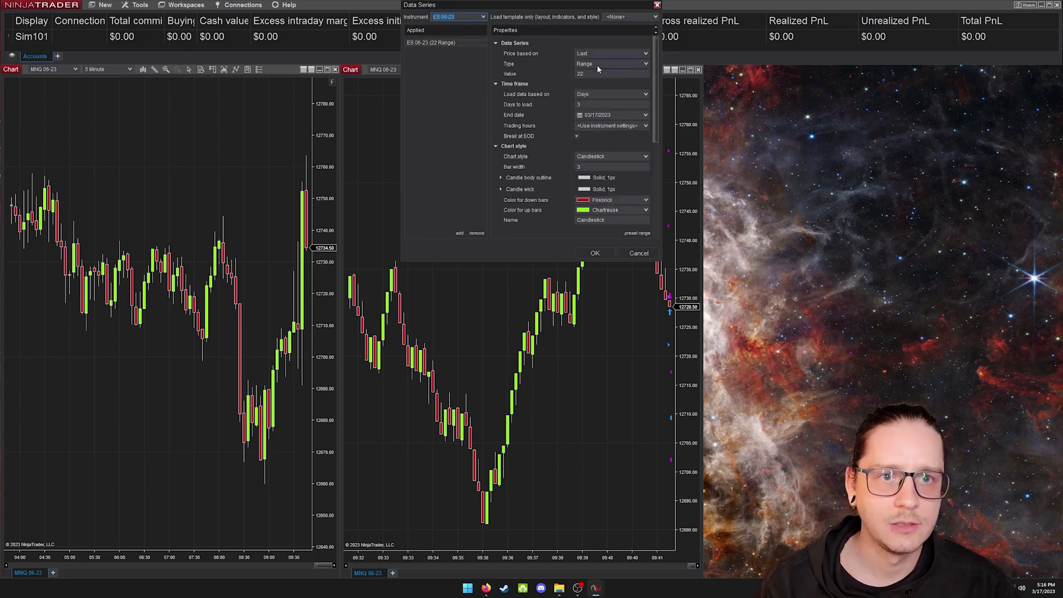
- Set the ES series to 5-minute bars, create the chart, and move it to the far right
left_click(596, 62)
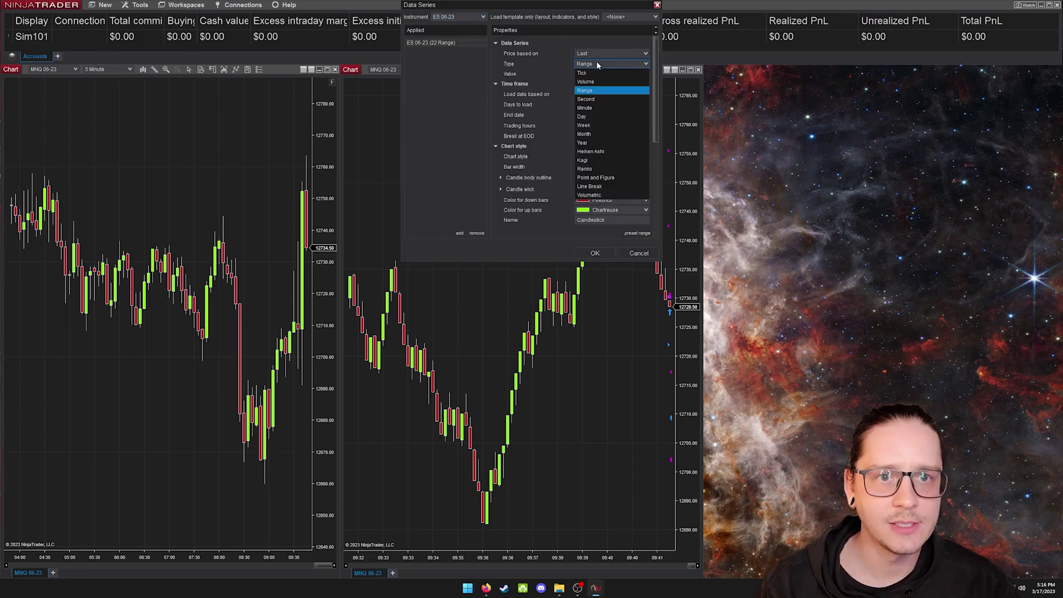
left_click(599, 108)
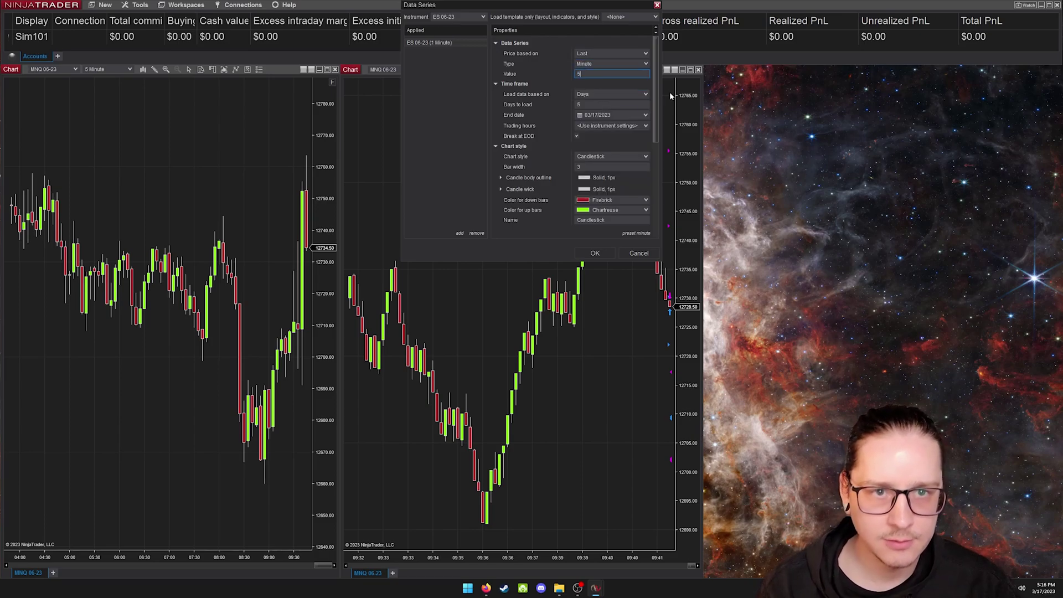
scroll(610, 166, "down", 4)
left_click(644, 219)
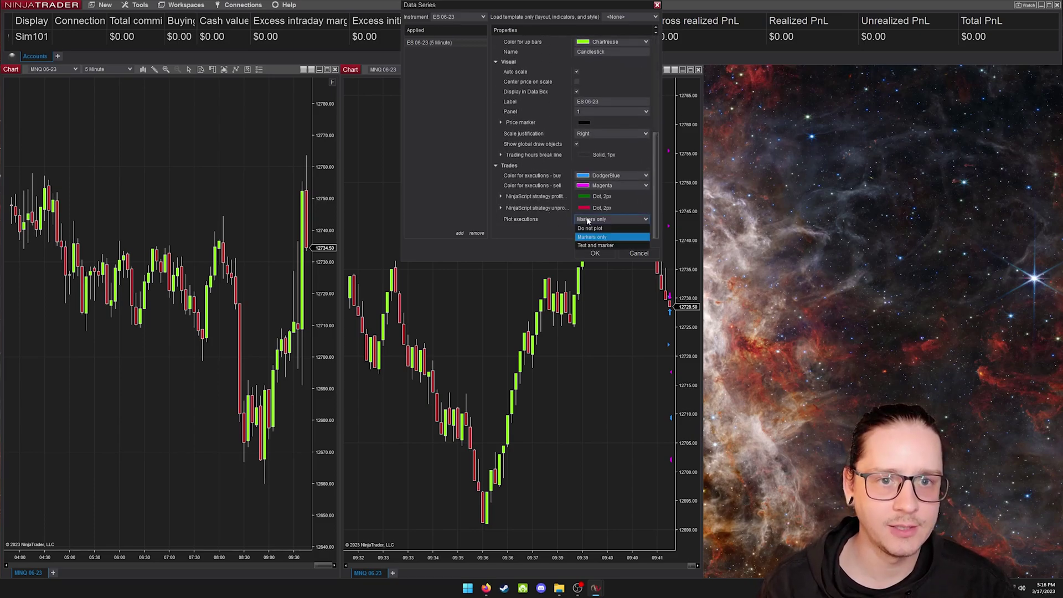
left_click(603, 228)
scroll(637, 210, "down", 2)
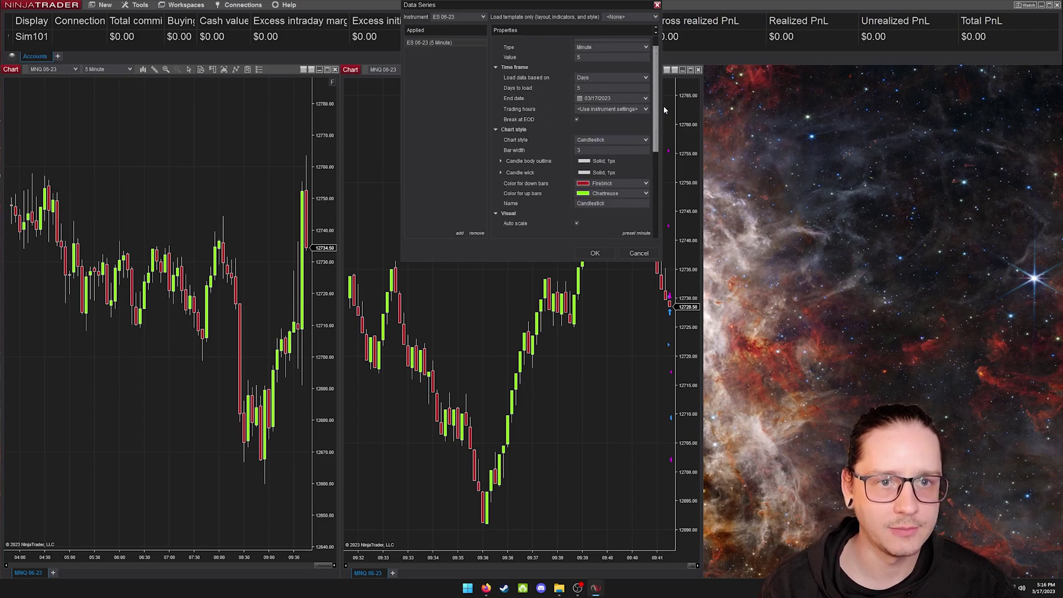
left_click(595, 253)
left_click_drag(327, 55, 977, 70)
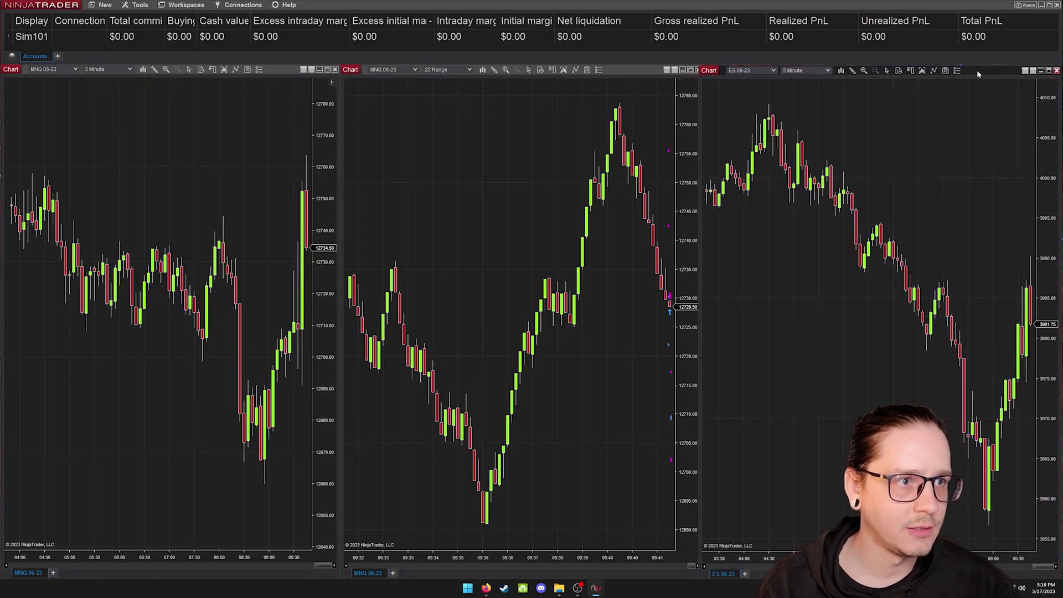
left_click_drag(701, 95, 705, 94)
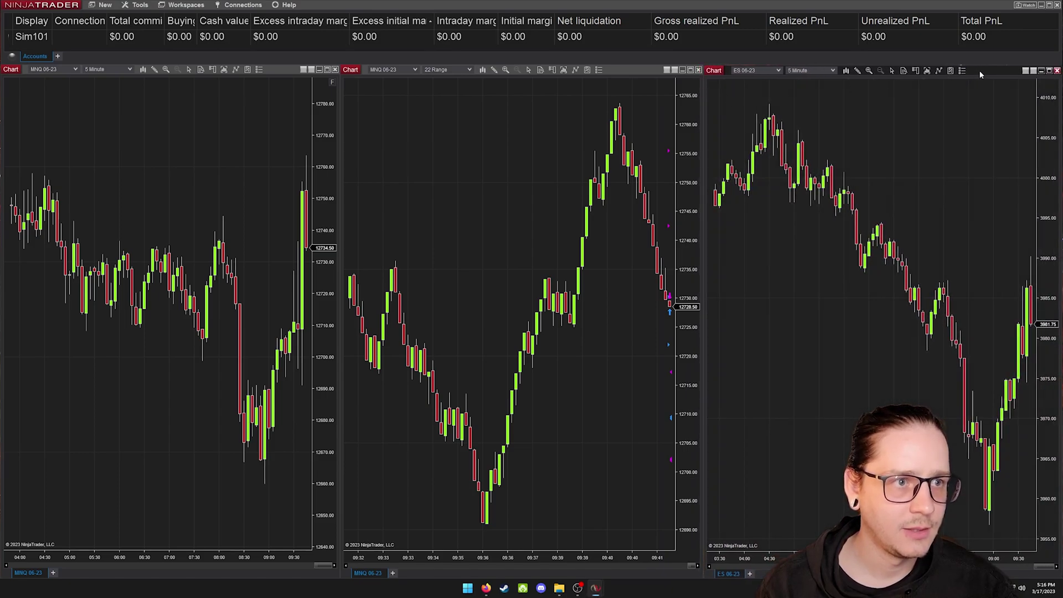
left_click_drag(979, 71, 979, 70)
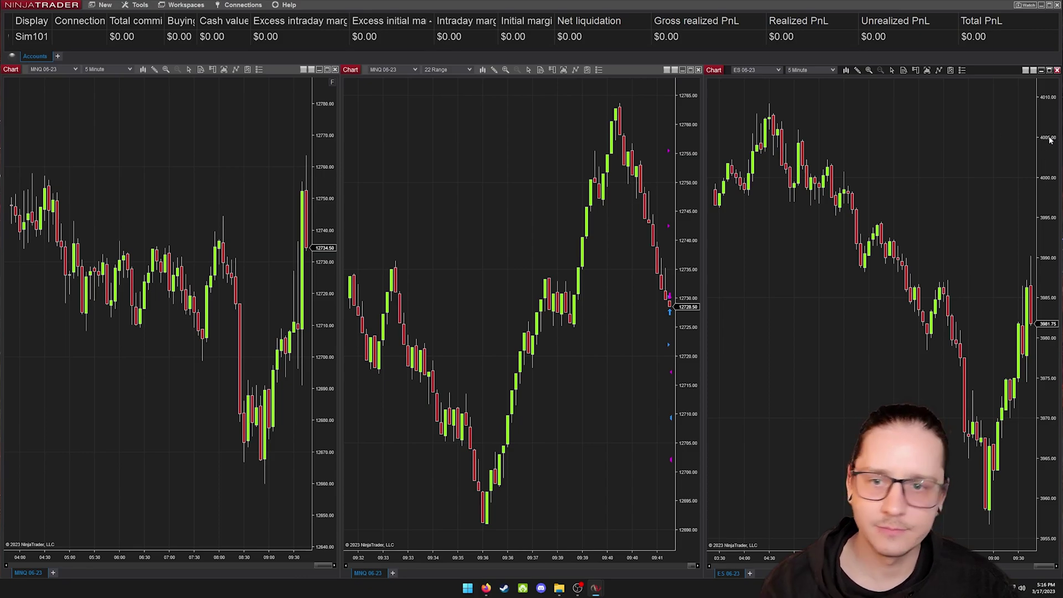
left_click(504, 136)
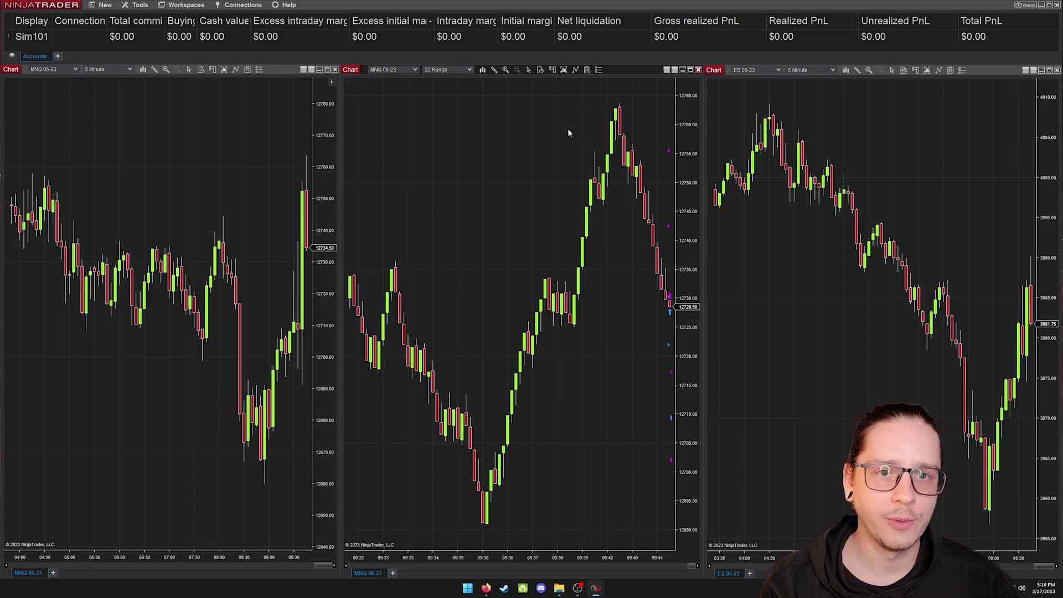
- Show the Chart Trader panel on the 22 Range MNQ chart and check its Account and ATM Strategy lists
left_click(552, 72)
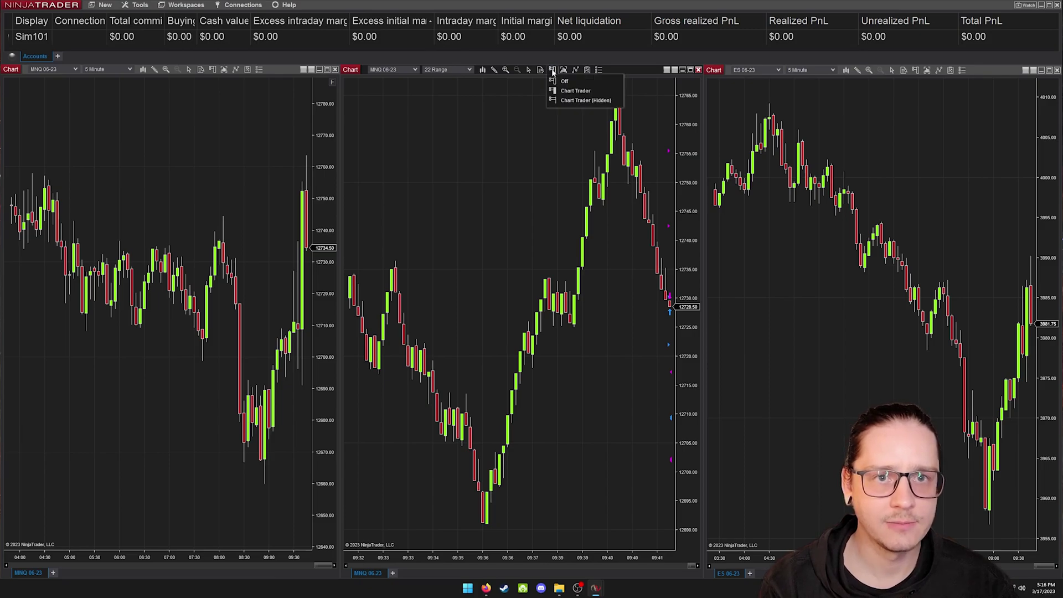
left_click(574, 90)
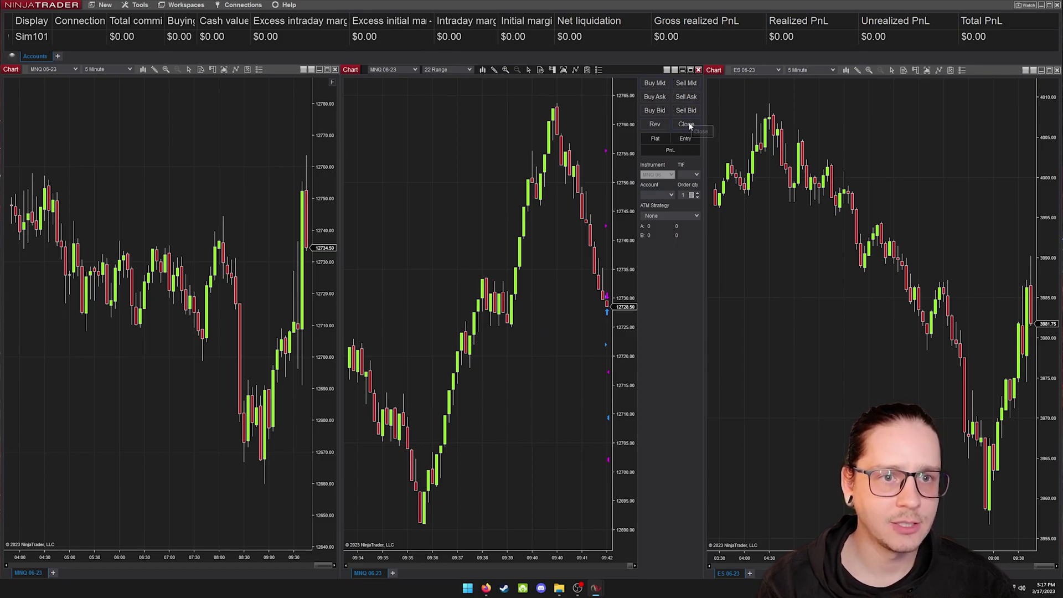
left_click(664, 197)
left_click(664, 197)
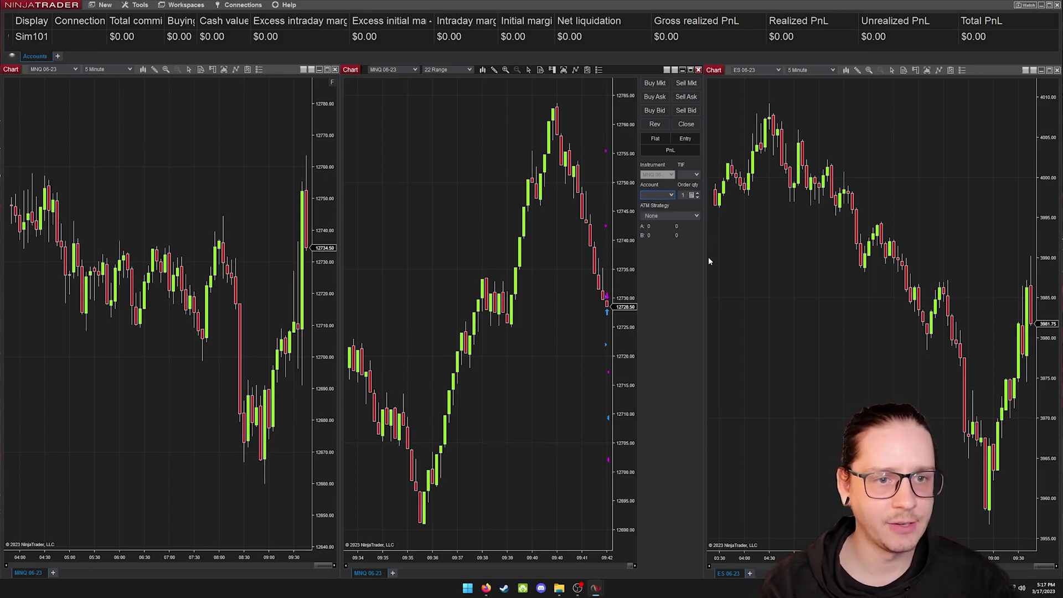
left_click(660, 195)
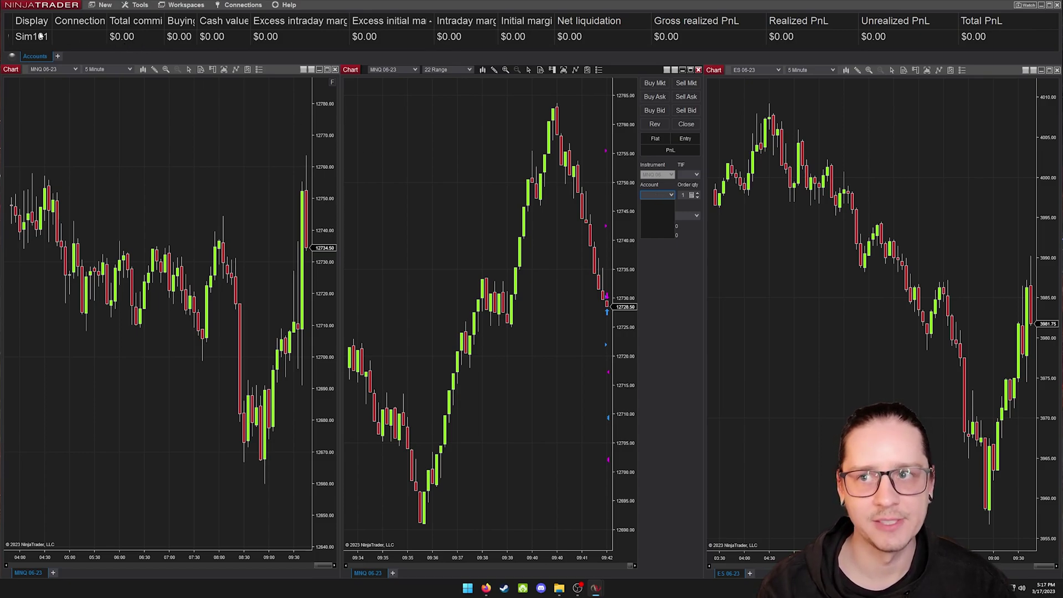
left_click(653, 212)
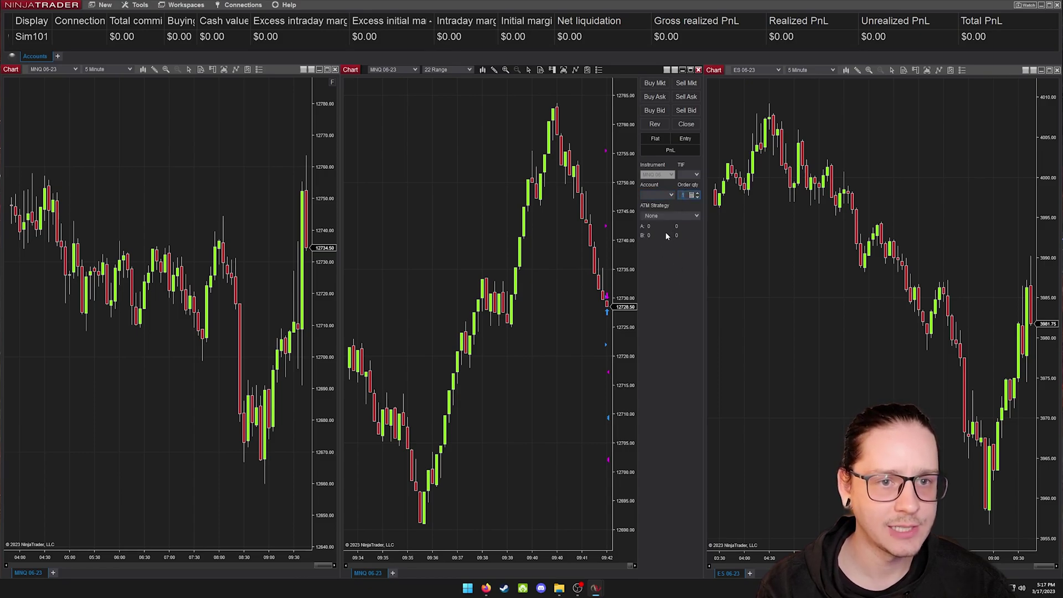
left_click(665, 216)
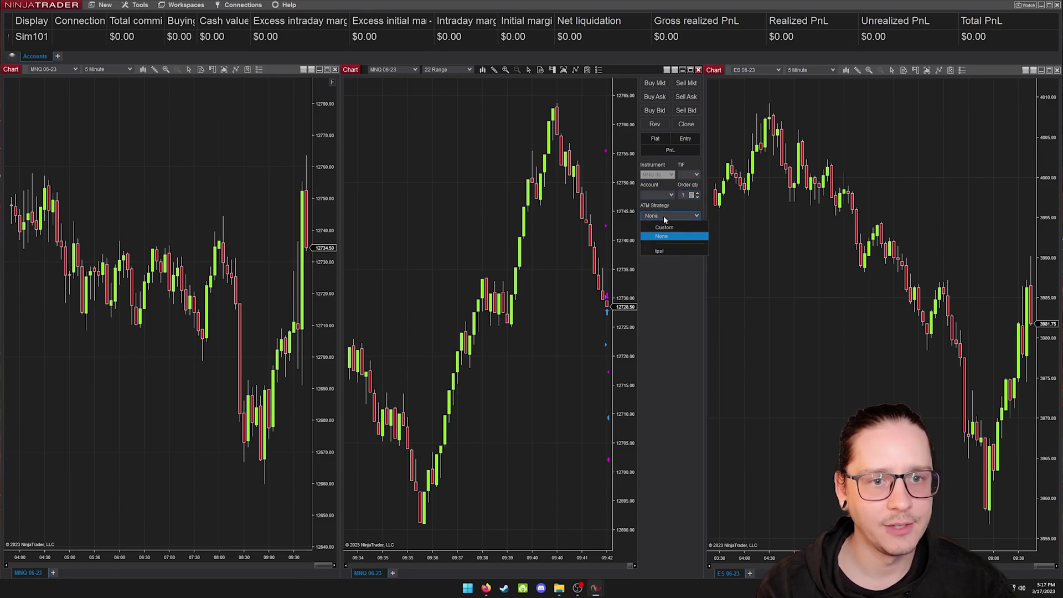
left_click(664, 218)
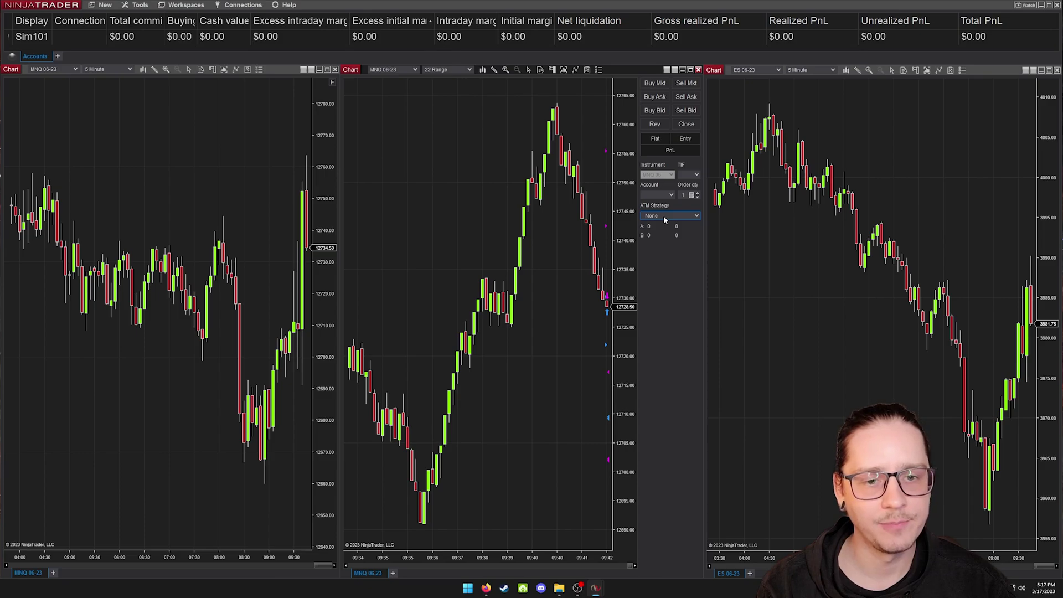
left_click(665, 216)
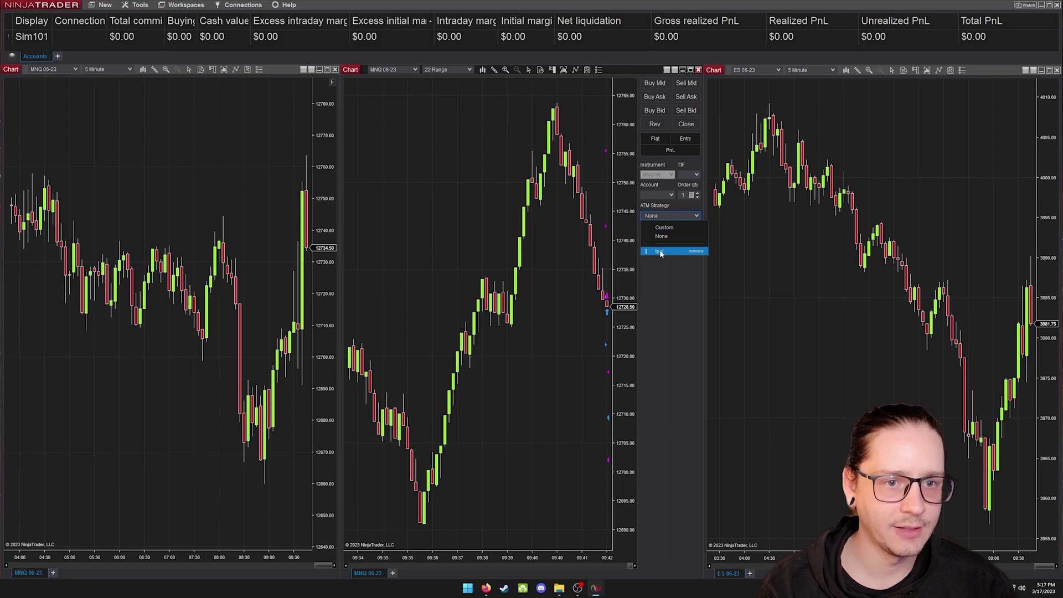
- Choose the tpsl ATM strategy and view its 60-tick stop loss and 80-tick profit target
left_click(660, 253)
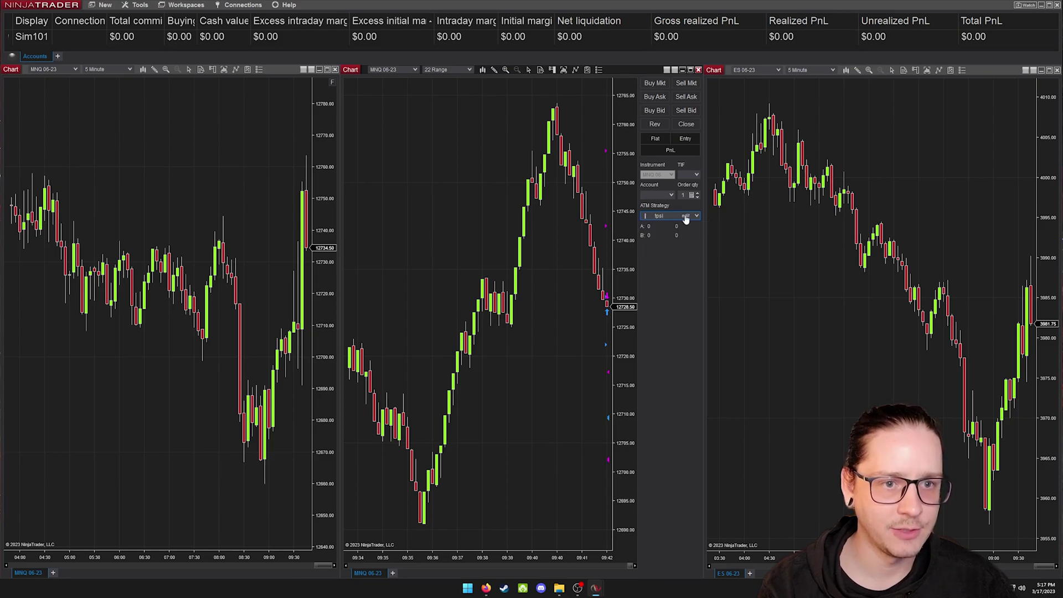
left_click(685, 217)
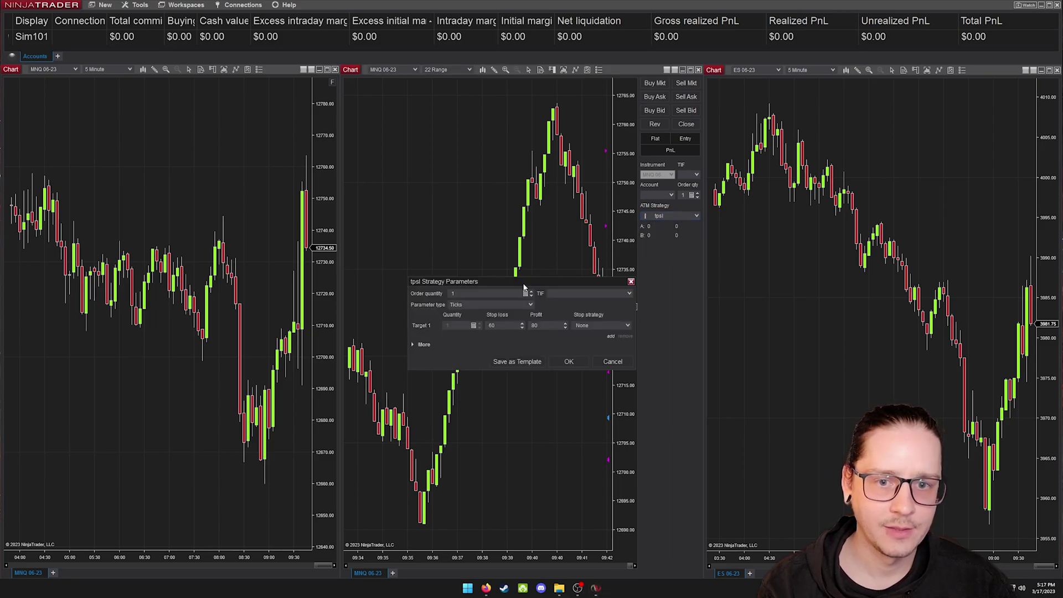
left_click_drag(523, 285, 513, 221)
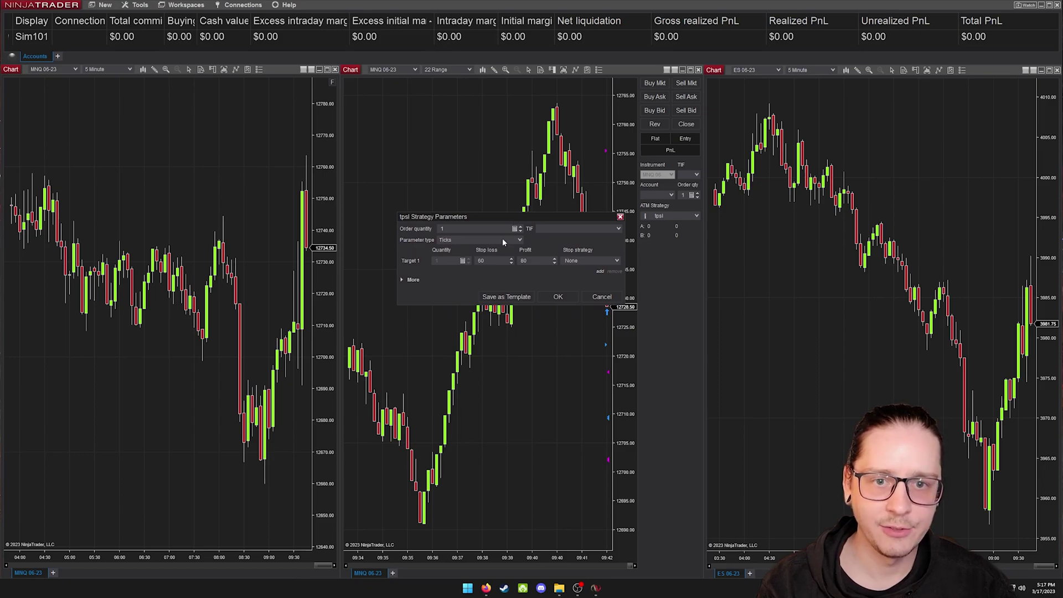
double_click(480, 260)
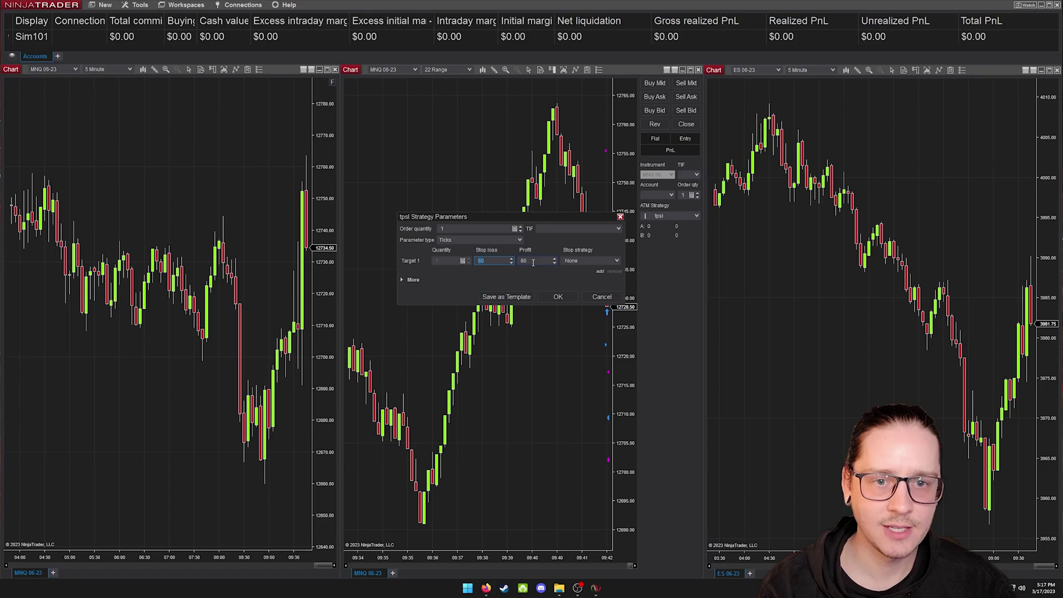
double_click(533, 261)
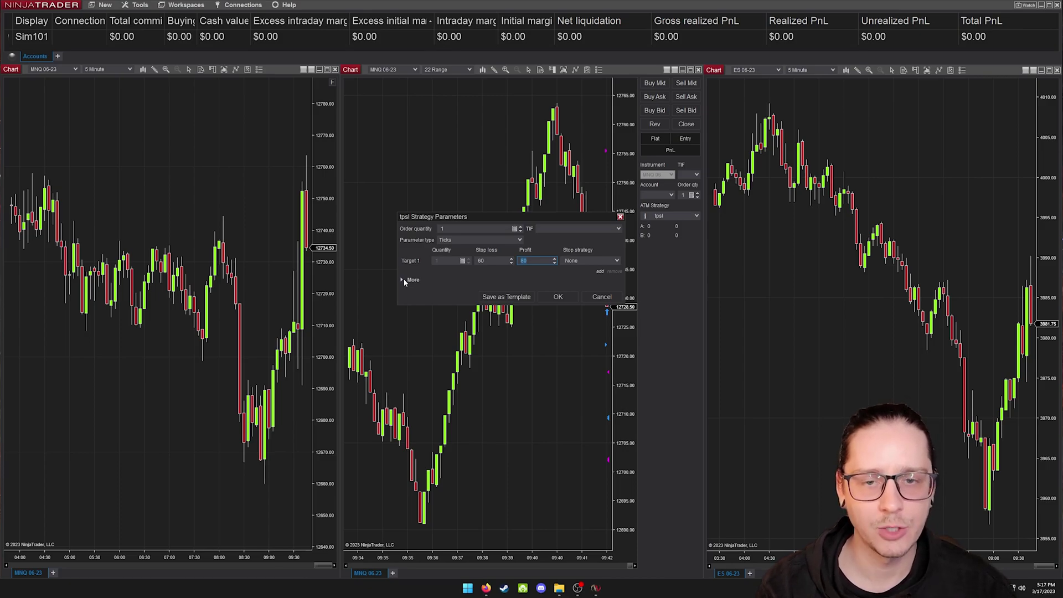
- Look over the tpsl order quantity and extra options, then cancel without changes
left_click(461, 228)
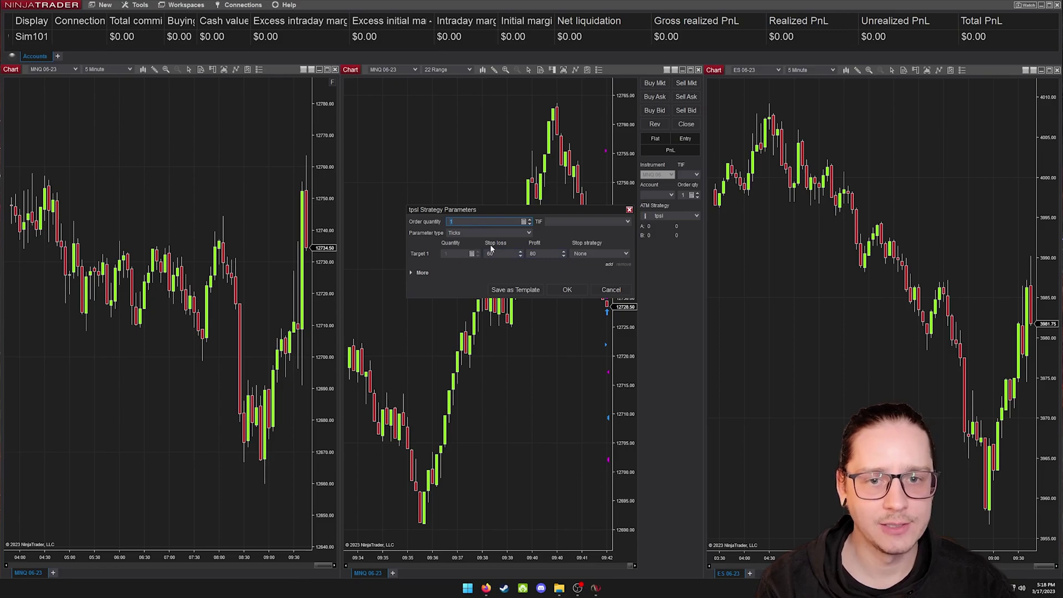
left_click(414, 273)
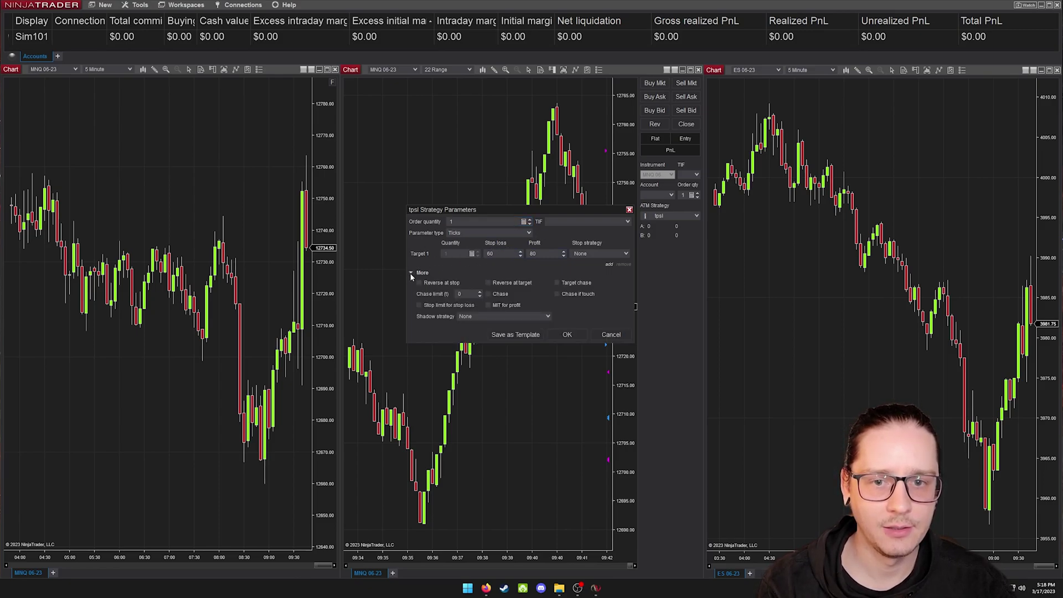
left_click(414, 273)
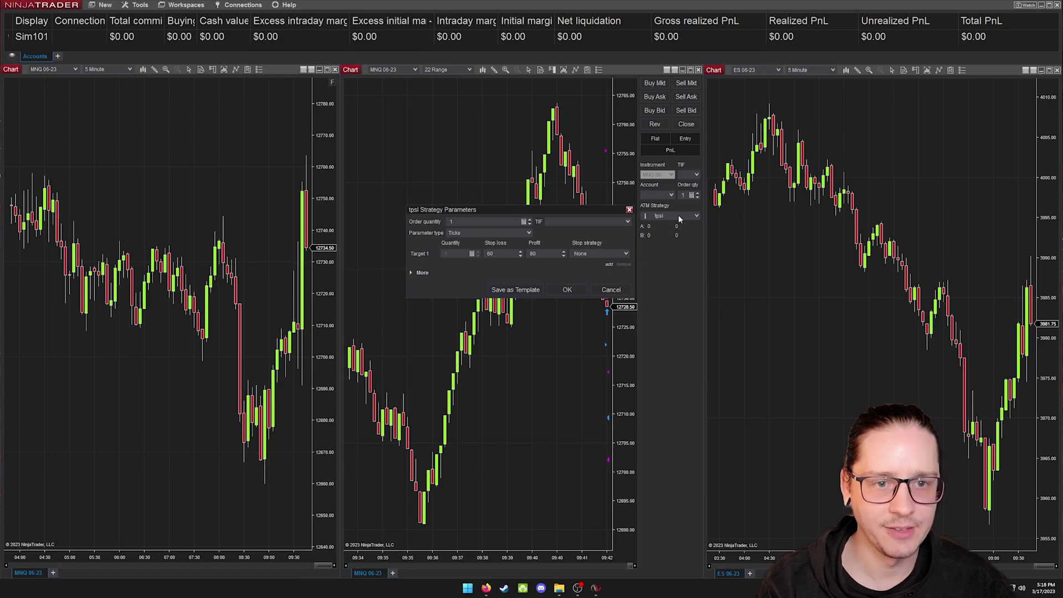
left_click(611, 290)
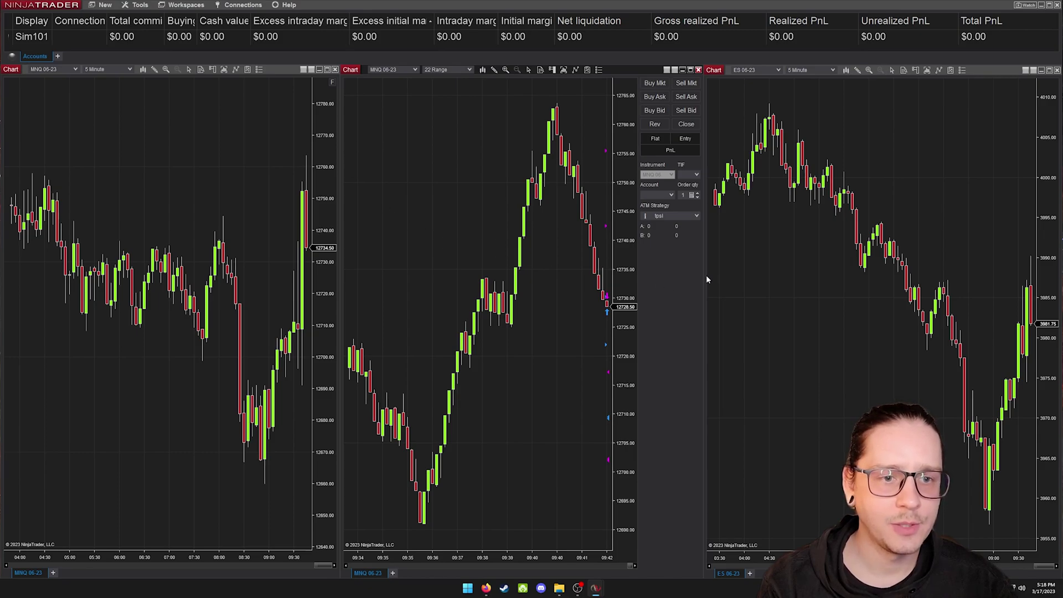
- Narrow the right-hand chart and bring up the middle range chart's Indicators window
left_click_drag(707, 279, 723, 282)
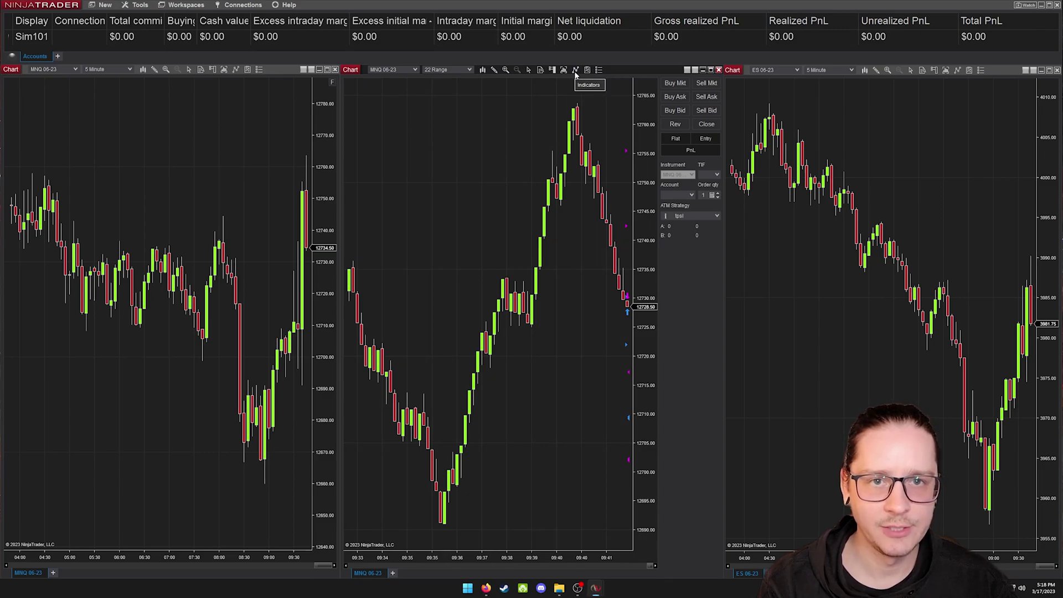
left_click(576, 70)
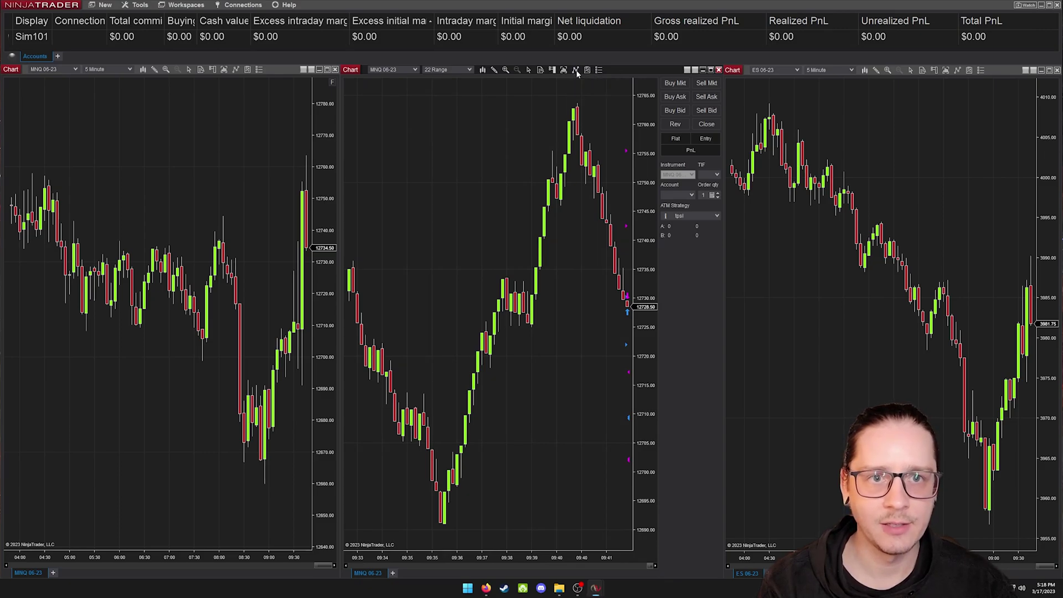
left_click_drag(456, 237, 445, 162)
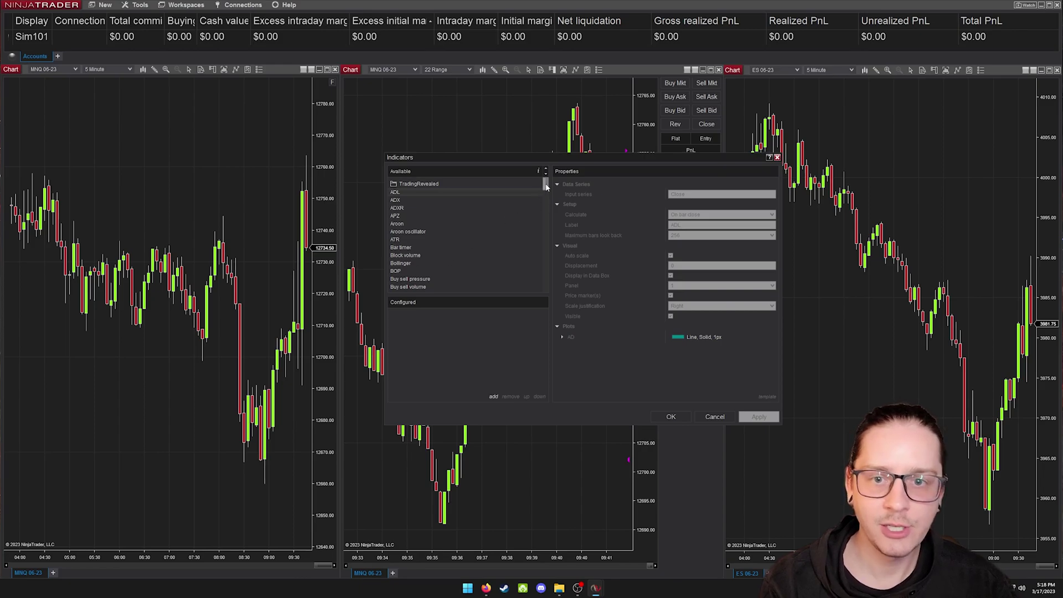
left_click_drag(546, 187, 547, 246)
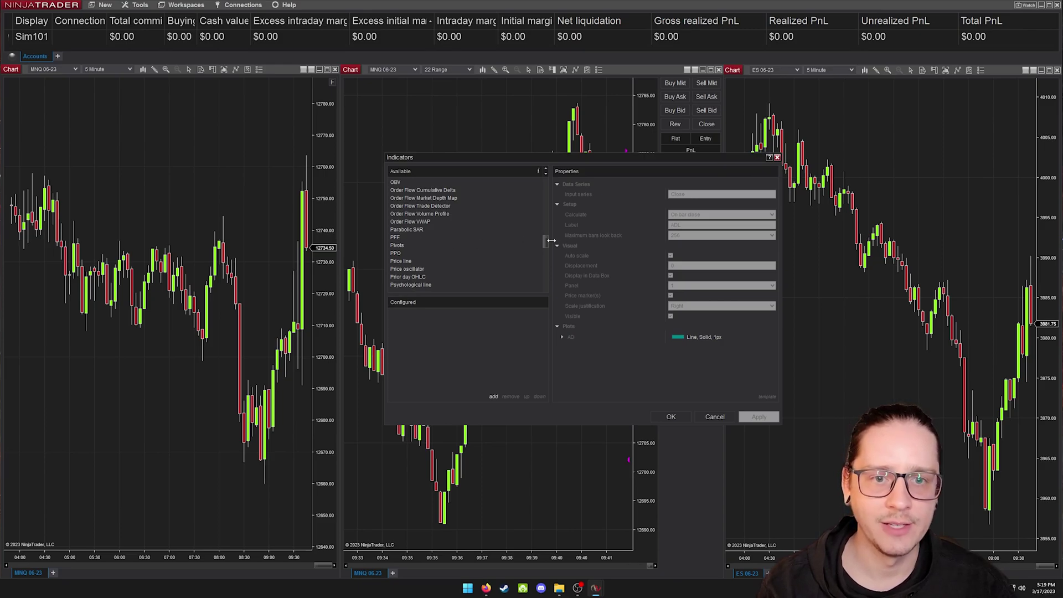
left_click_drag(546, 245, 545, 228)
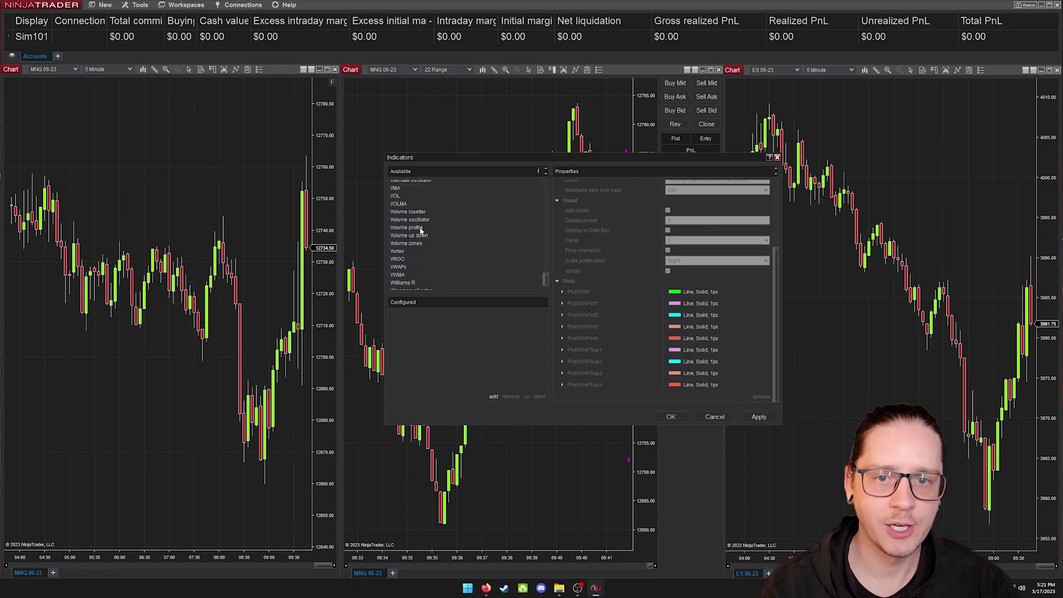
- Add Volume profile to the MNQ 06-23 22 Range chart and apply it
left_click(420, 228)
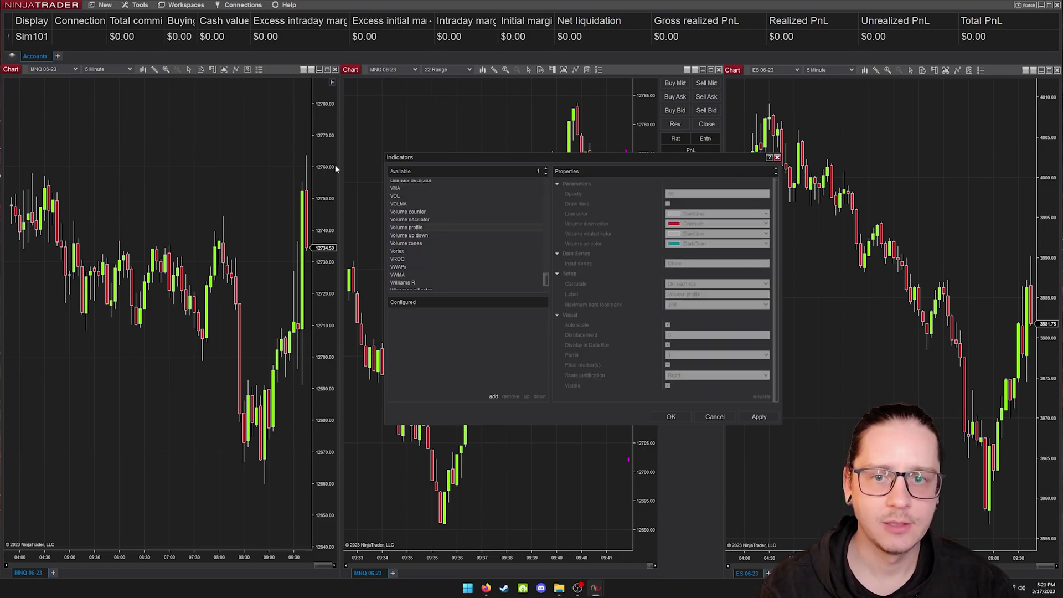
left_click(493, 396)
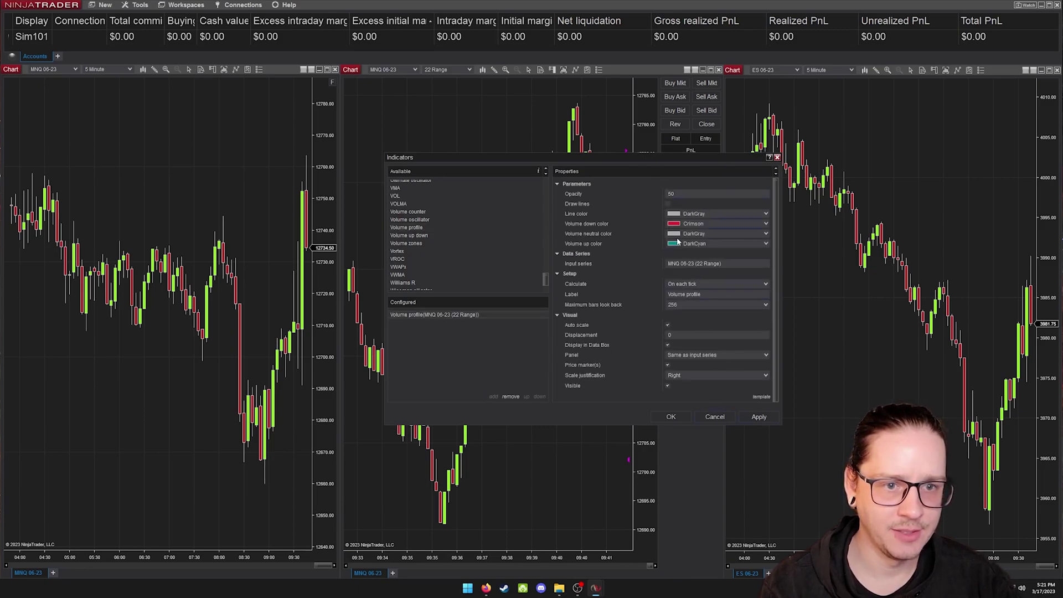
left_click(771, 420)
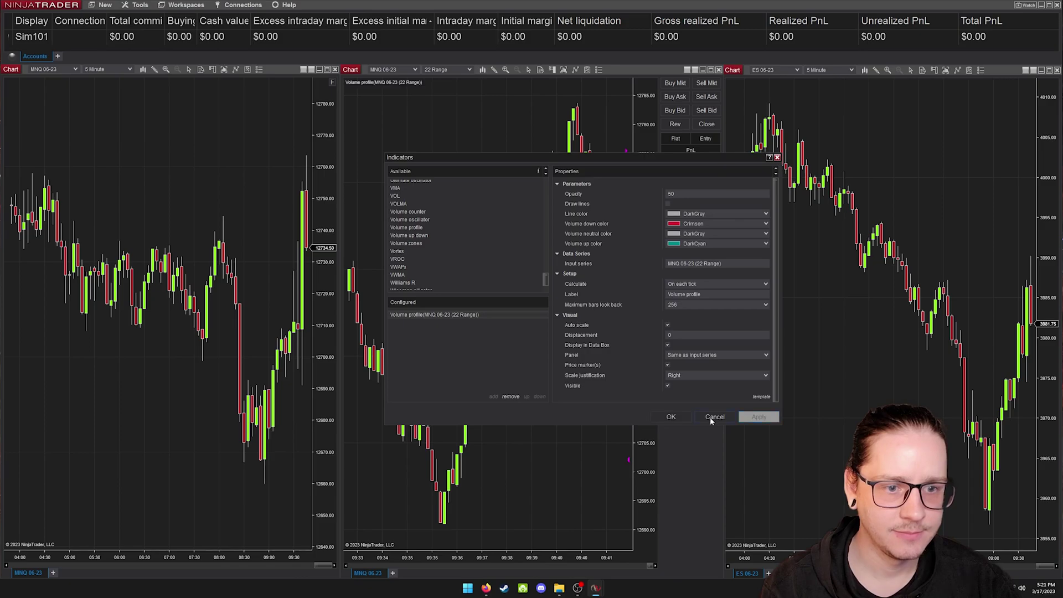
left_click(676, 418)
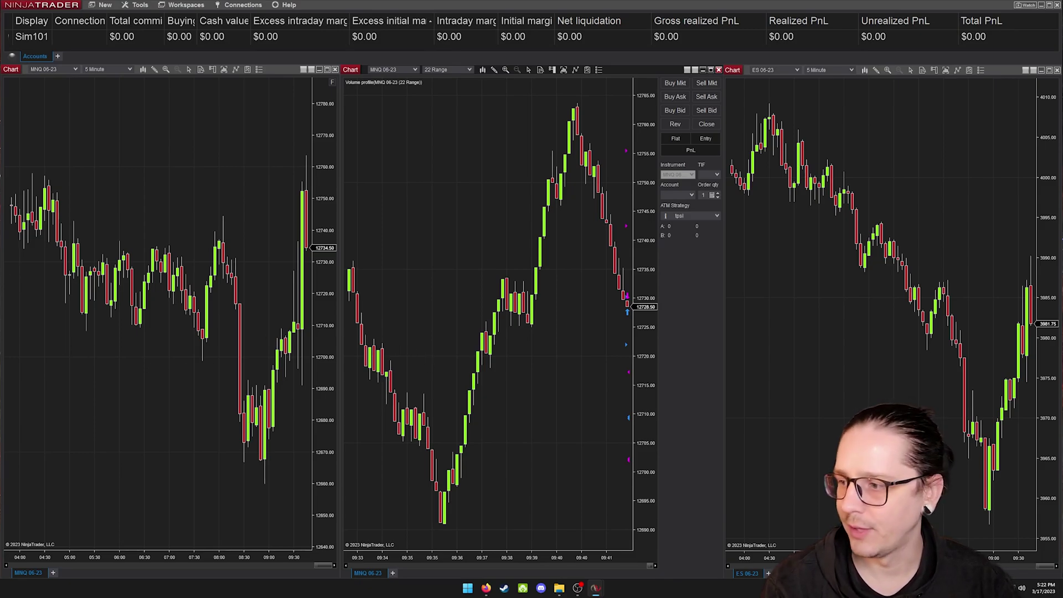
- Download the free VWAP bands indicator zip from the Trading Revealed page in Firefox
key("alt+Tab")
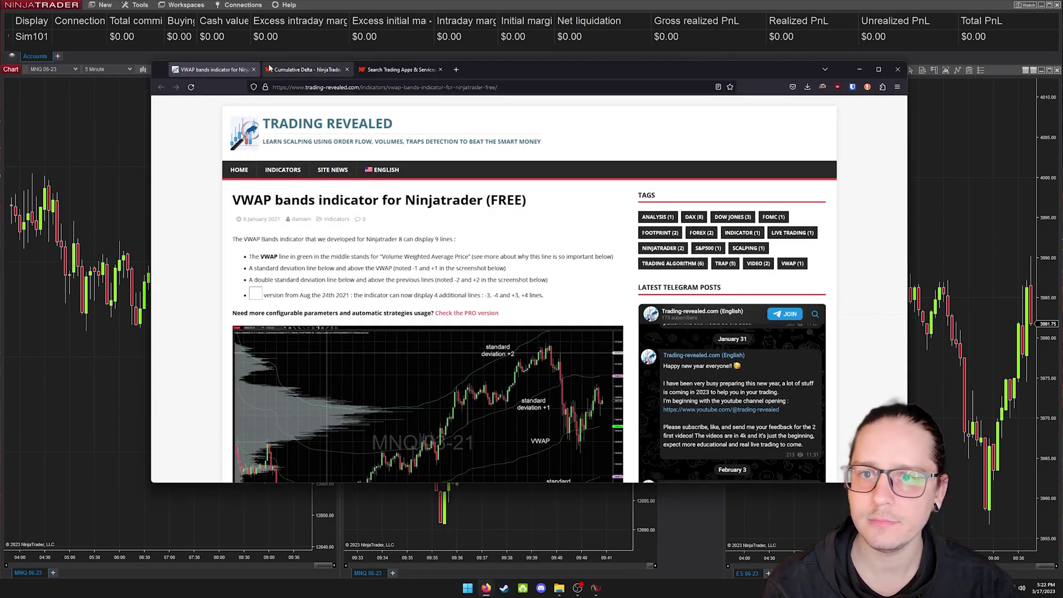
left_click_drag(510, 76, 525, 66)
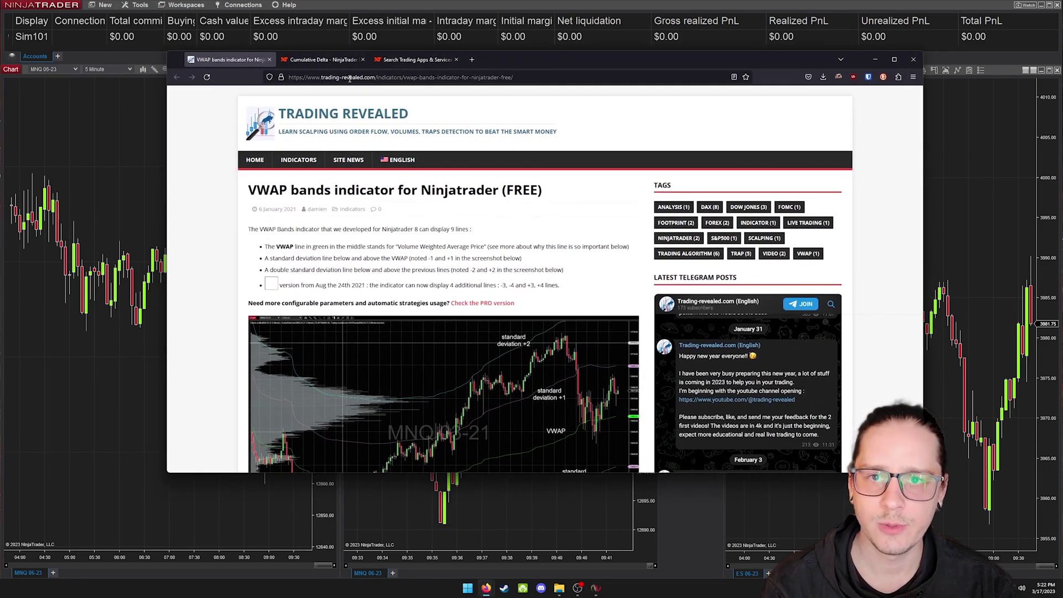
left_click_drag(248, 192, 332, 387)
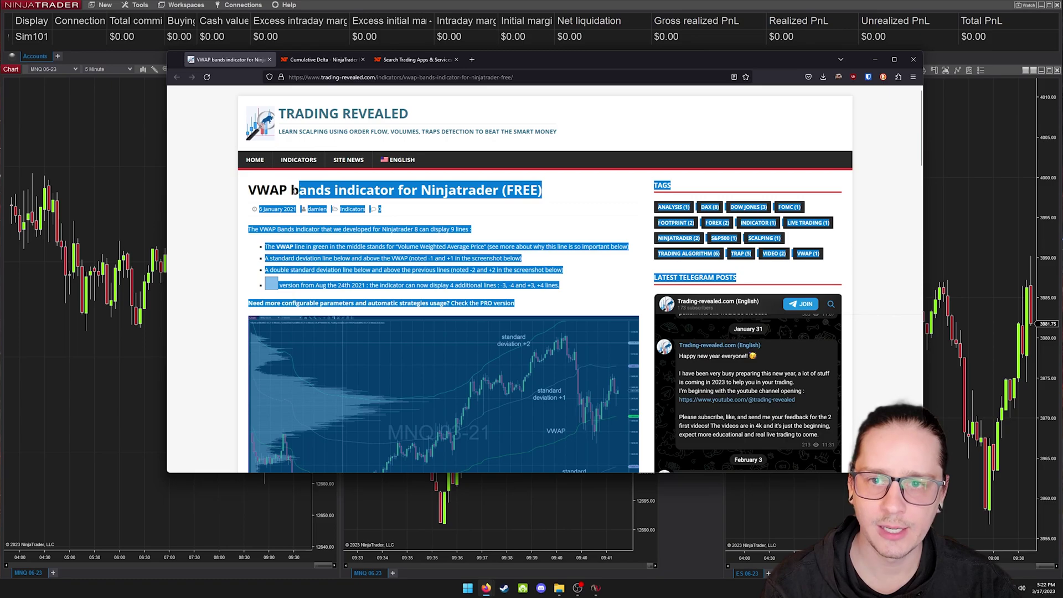
left_click(248, 192)
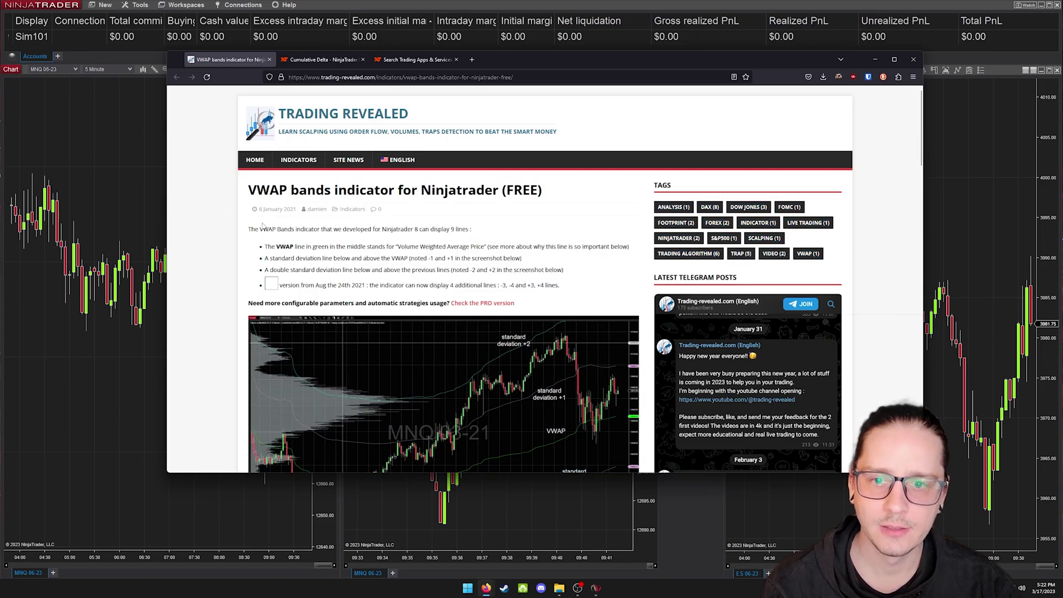
scroll(309, 227, "down", 4)
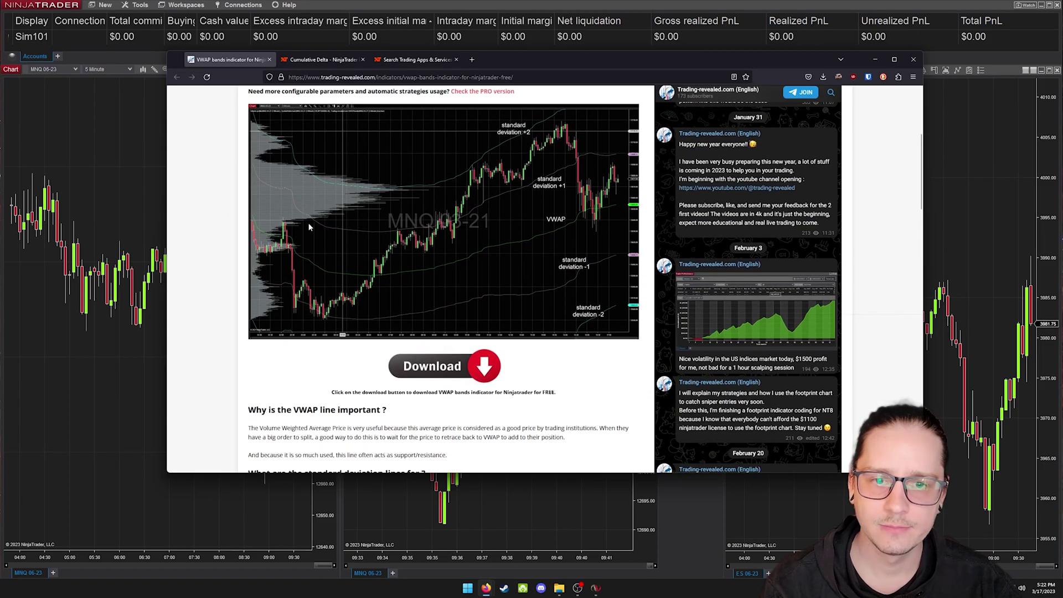
left_click(482, 368)
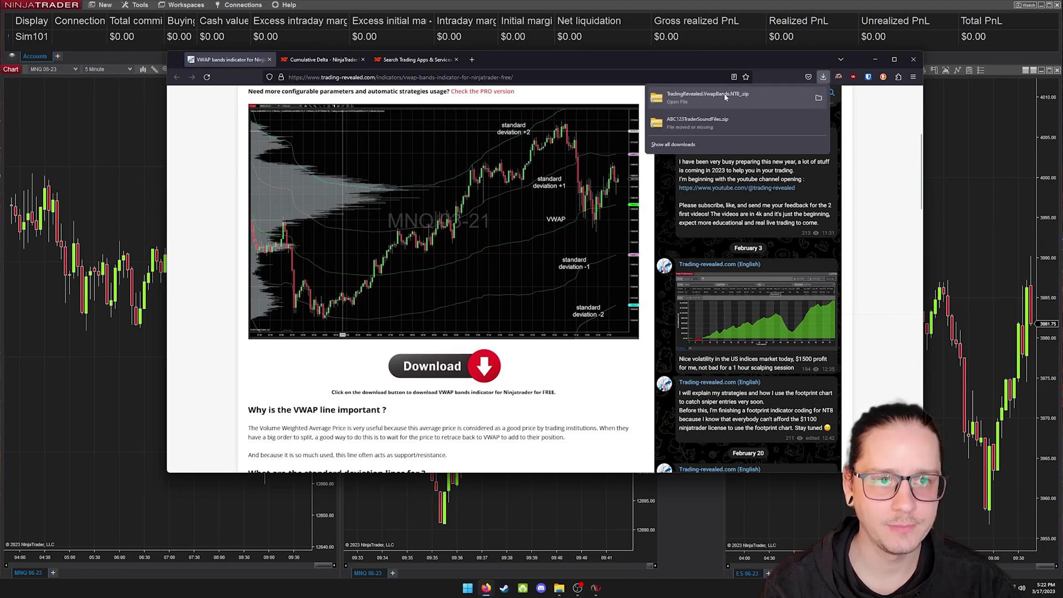
left_click(201, 155)
key("ctrl+Tab")
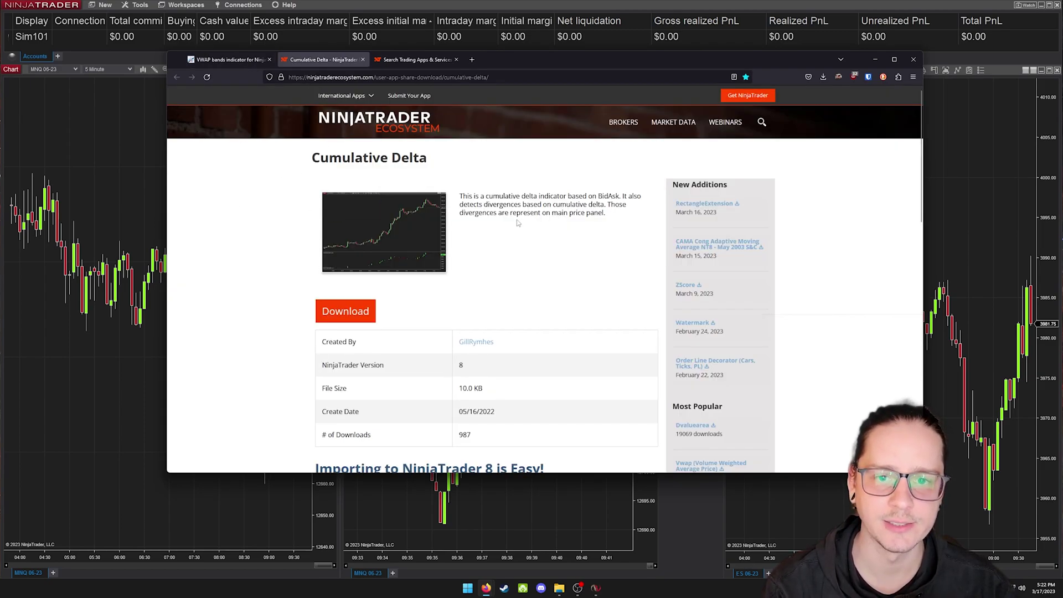
- Download CumulativeDelta.zip from the NinjaTrader Ecosystem, accepting its terms and conditions
scroll(376, 215, "down", 2)
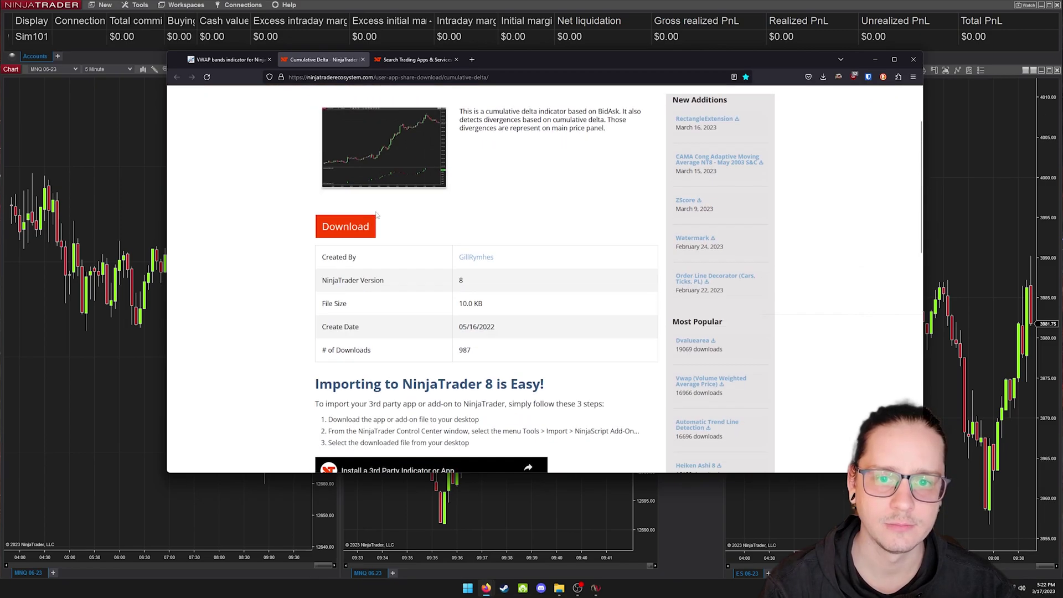
left_click(354, 228)
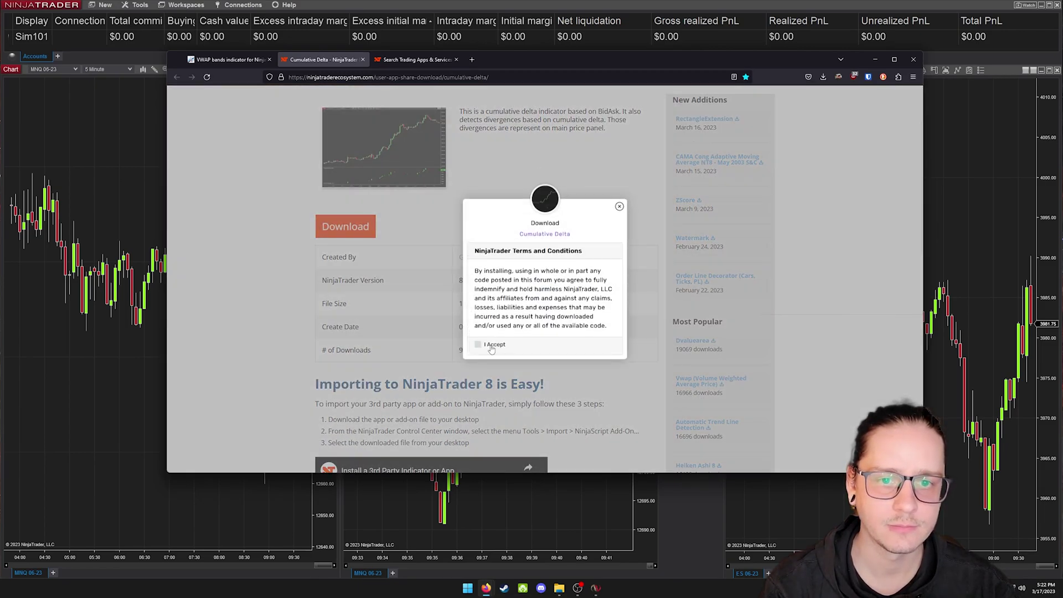
left_click(491, 346)
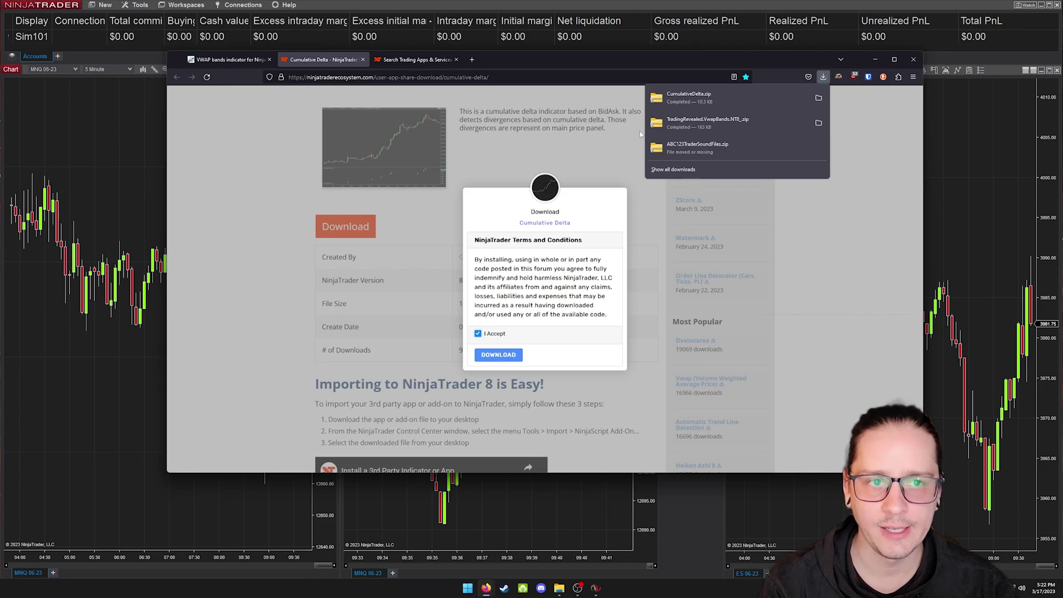
- Find the ABC123Trader Free Pack in the search results and open its page
left_click(406, 64)
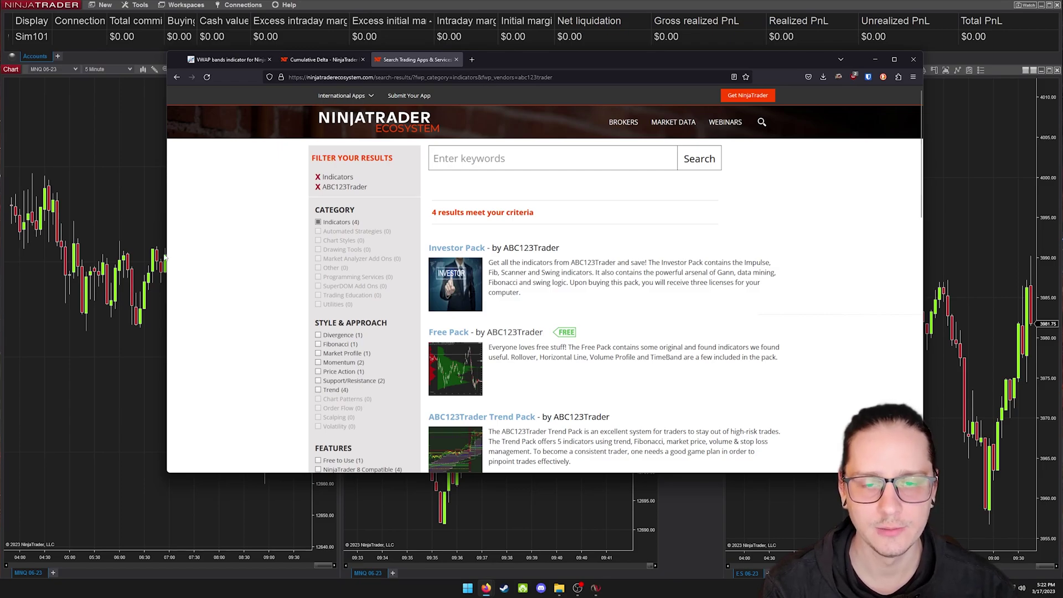
scroll(256, 254, "down", 1)
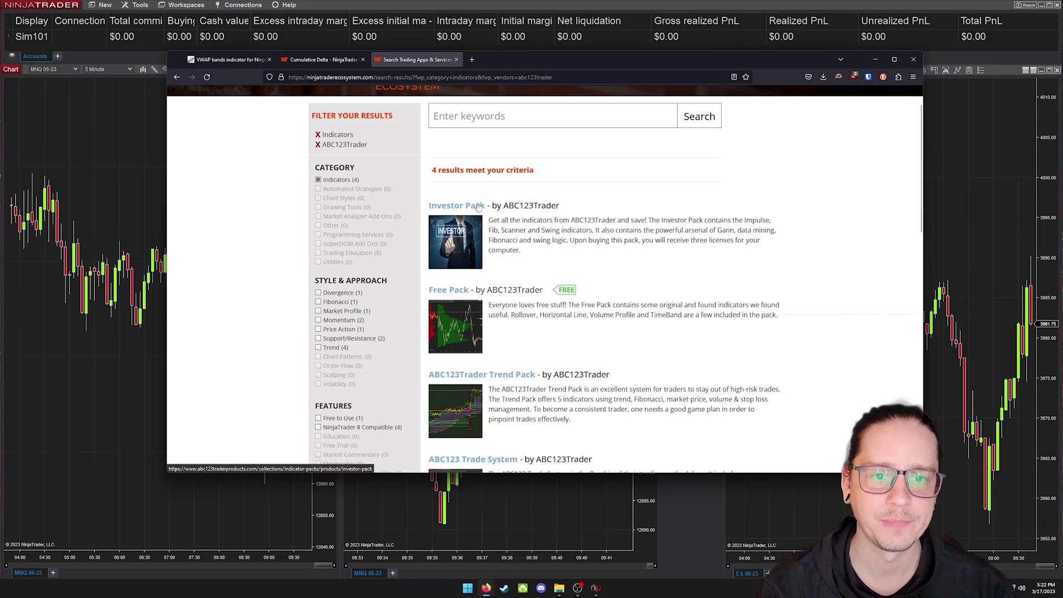
scroll(499, 310, "down", 1)
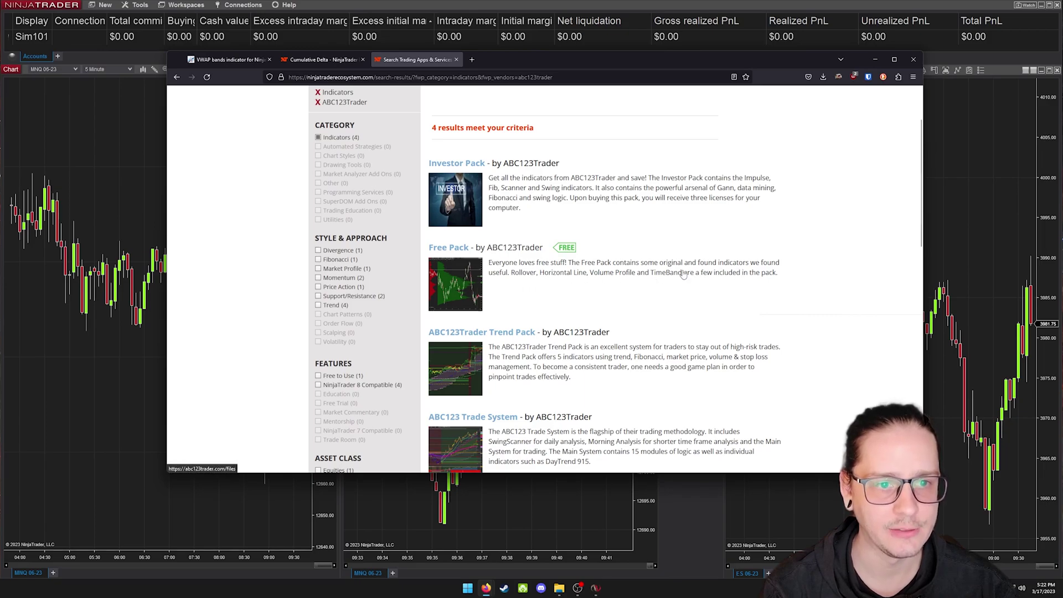
scroll(375, 180, "up", 1)
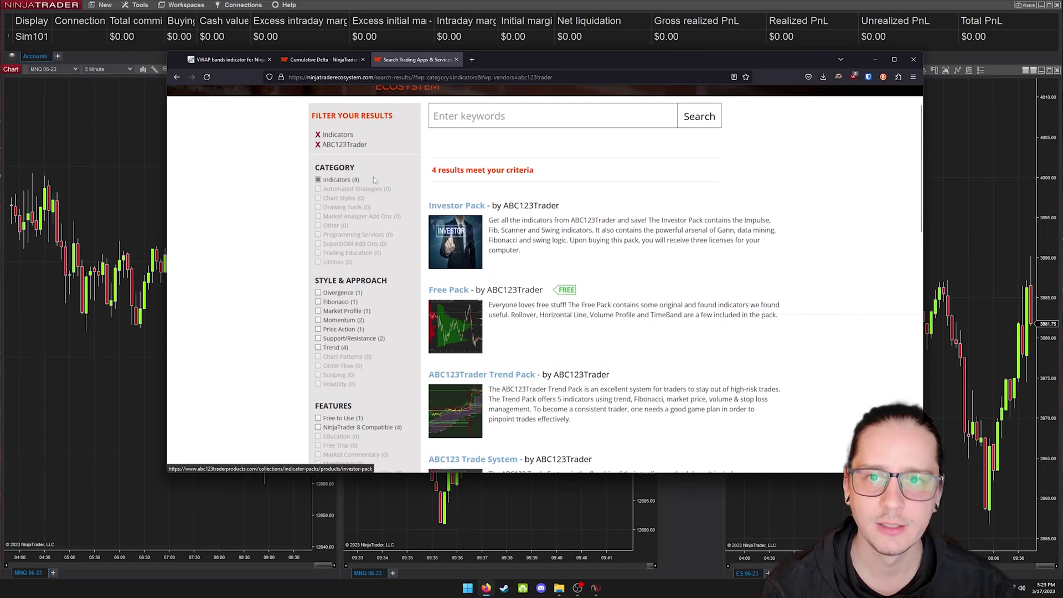
scroll(375, 180, "up", 1)
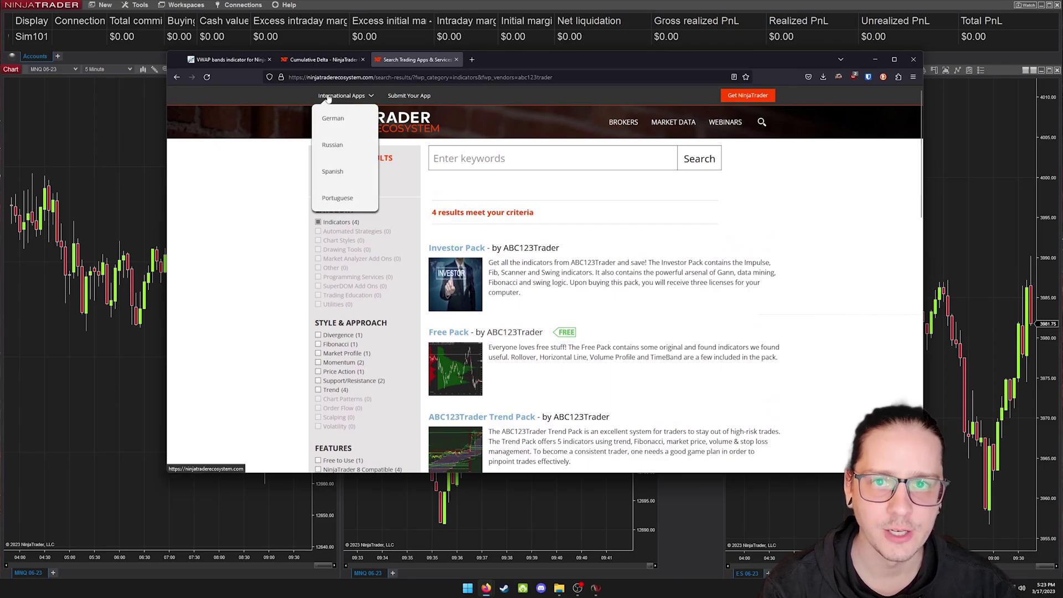
scroll(453, 313, "down", 2)
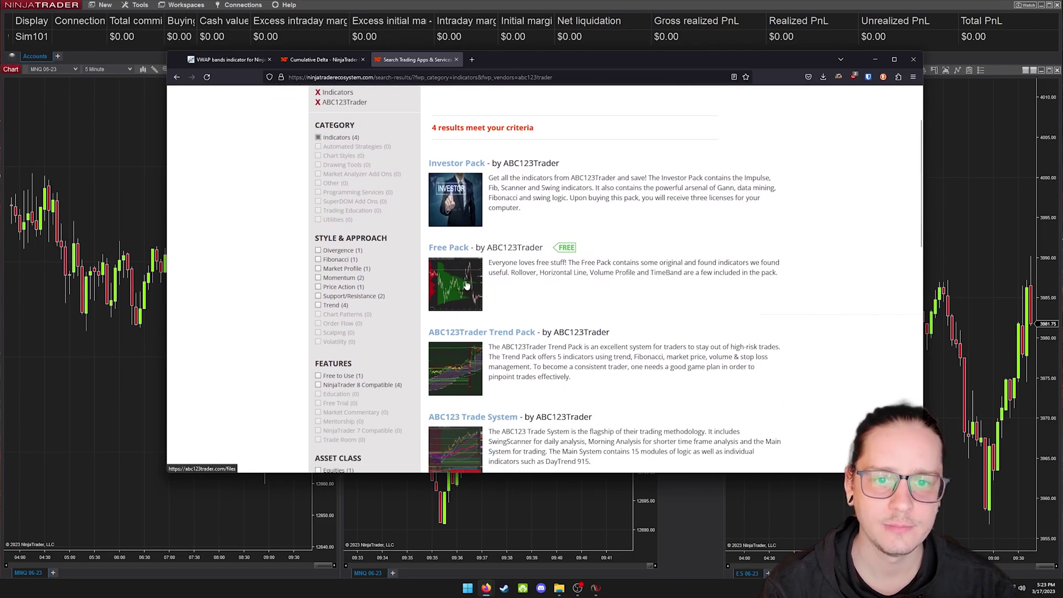
left_click(466, 286)
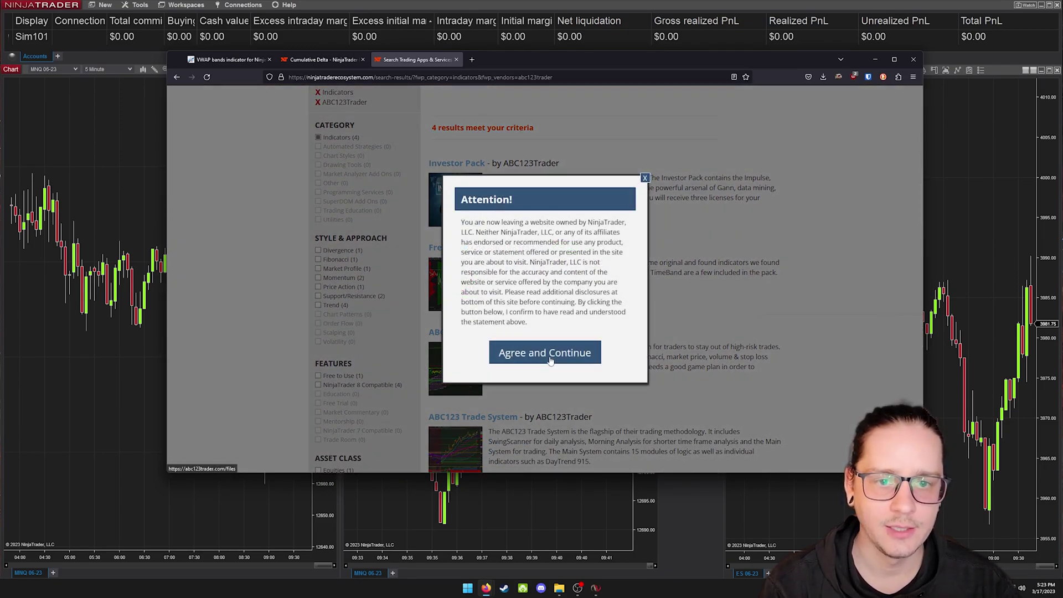
- Accept the terms and download the ABC123TraderSoundFiles zip
left_click(566, 363)
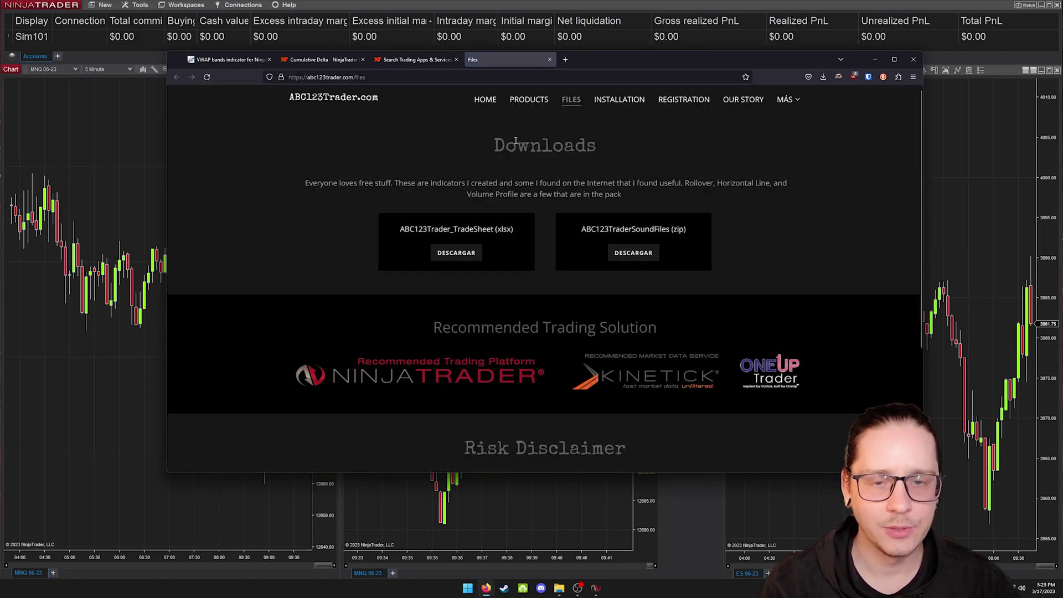
left_click_drag(690, 233, 579, 232)
left_click_drag(687, 232, 671, 232)
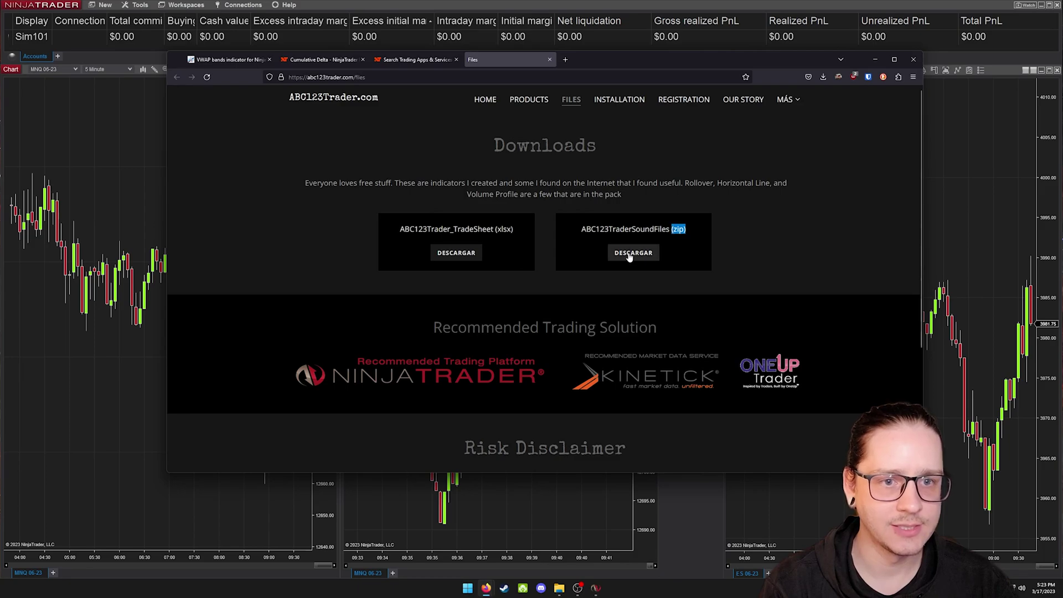
left_click(630, 254)
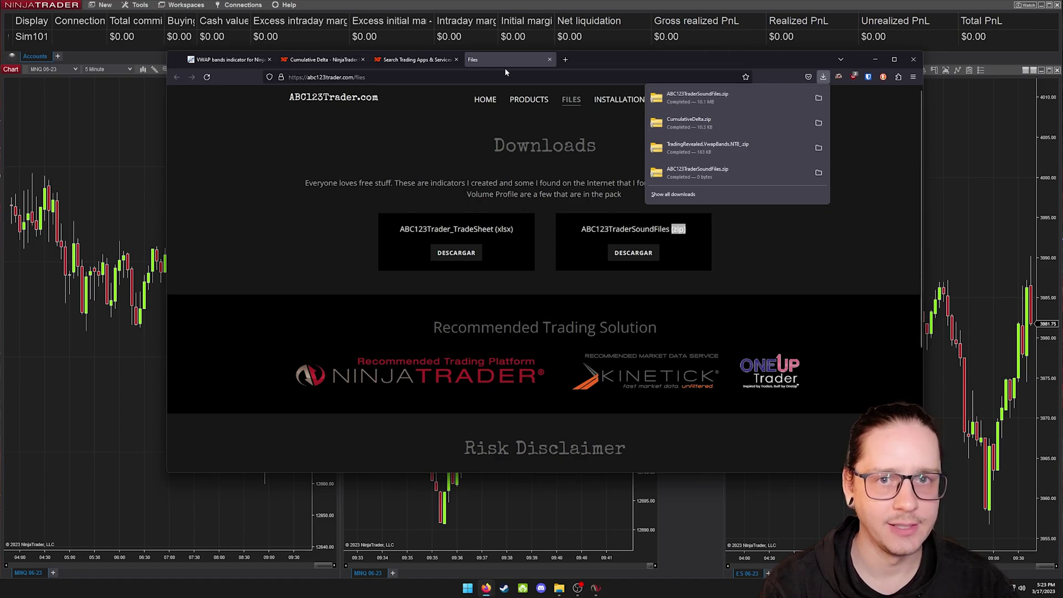
- Close Firefox and cut ABC123TraderSoundFiles.zip from the Downloads folder
left_click(913, 60)
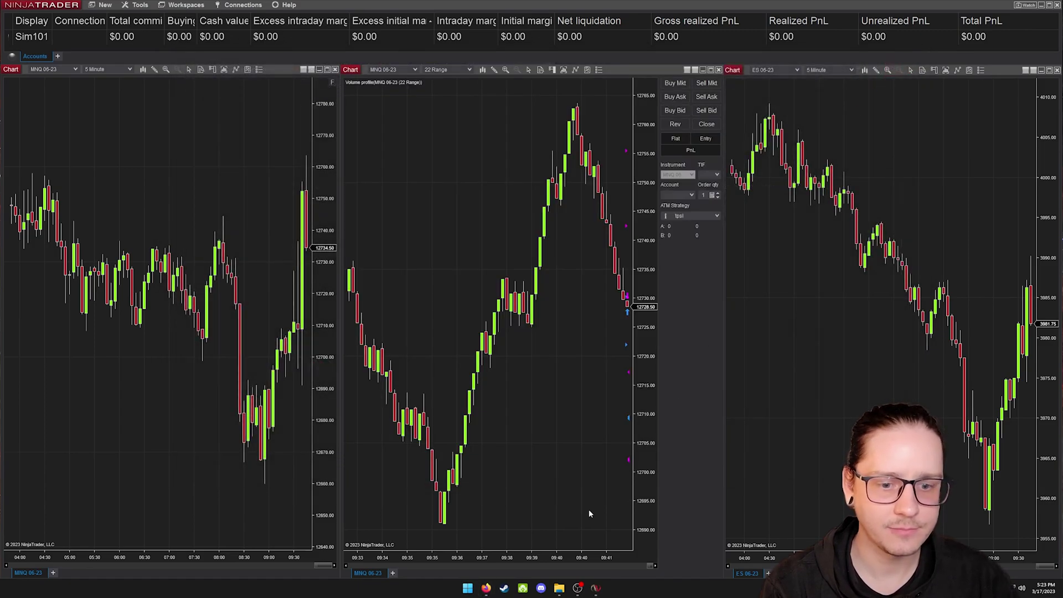
left_click(557, 535)
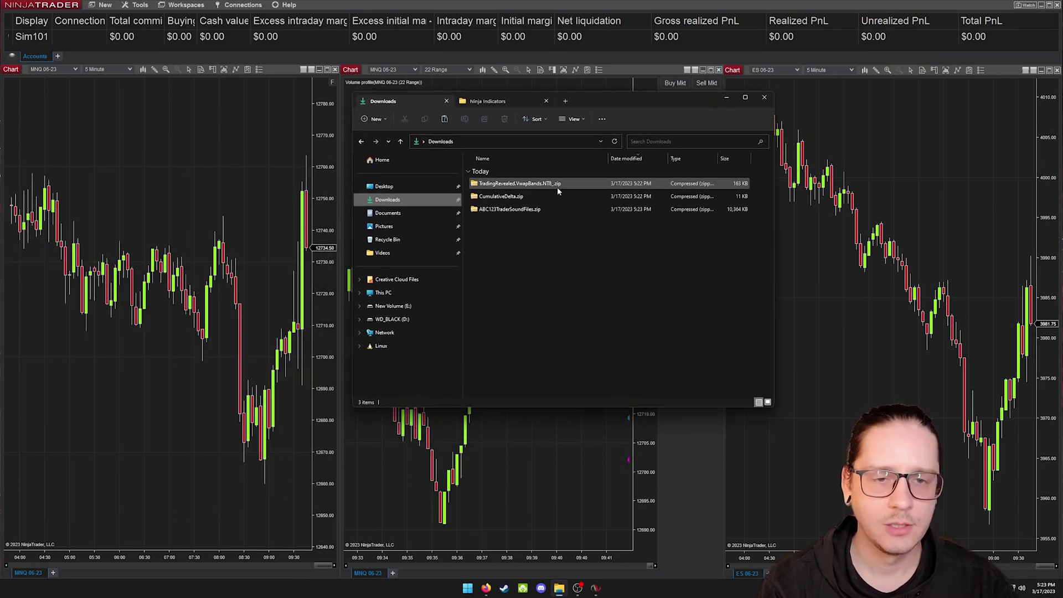
left_click_drag(519, 240, 498, 188)
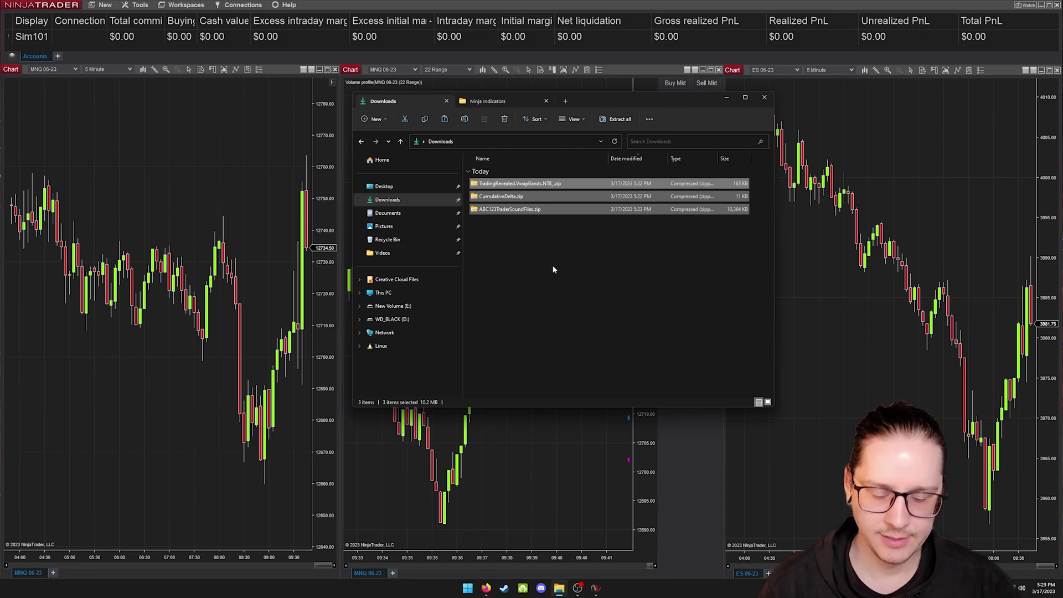
left_click(503, 218)
left_click(504, 213)
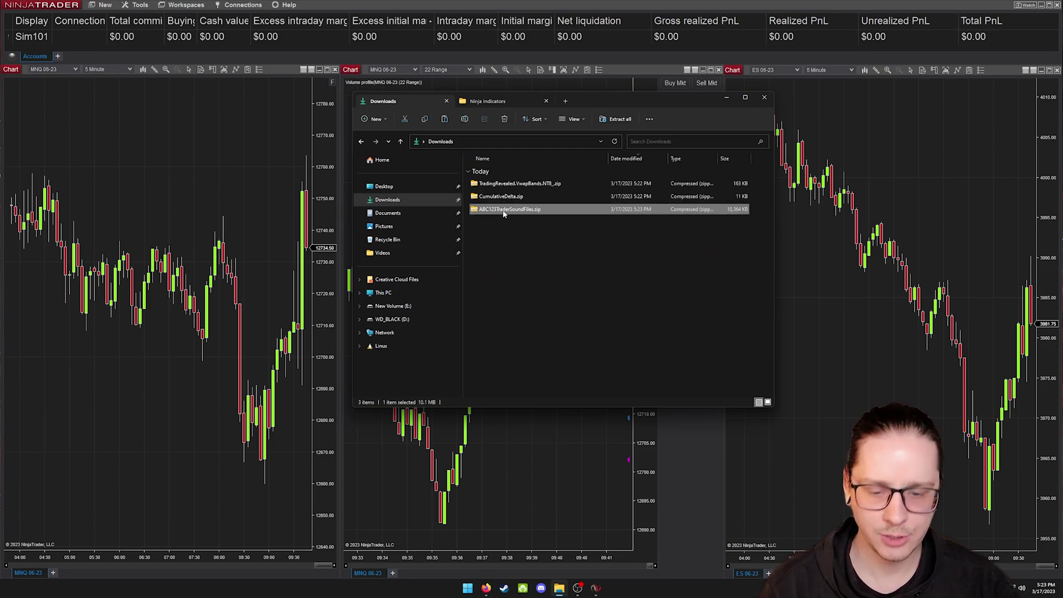
right_click(504, 212)
left_click(525, 364)
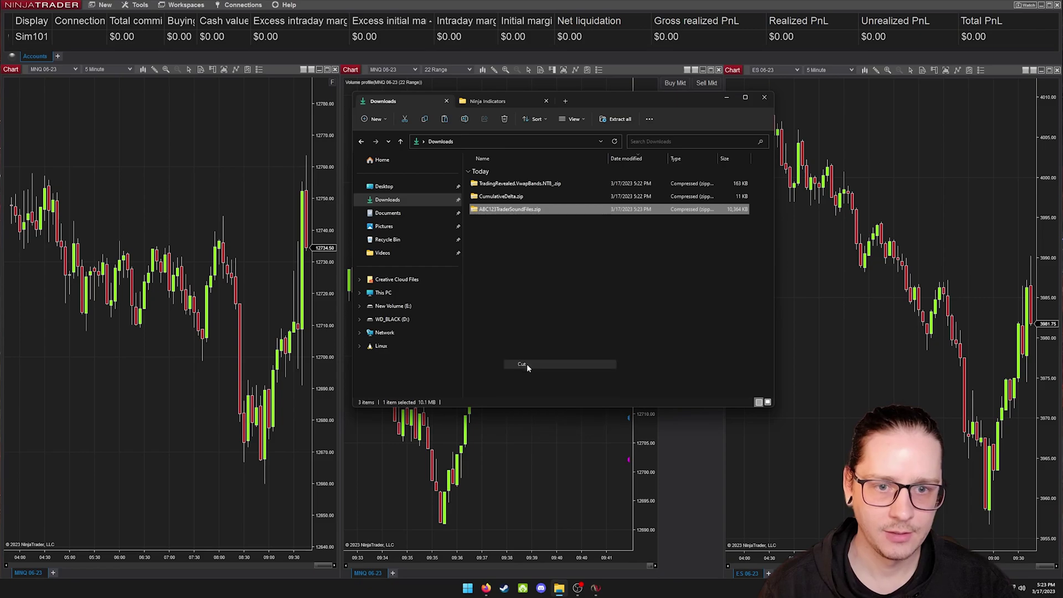
- Paste the zip into Documents > Ninja Indicators and close File Explorer
left_click(488, 106)
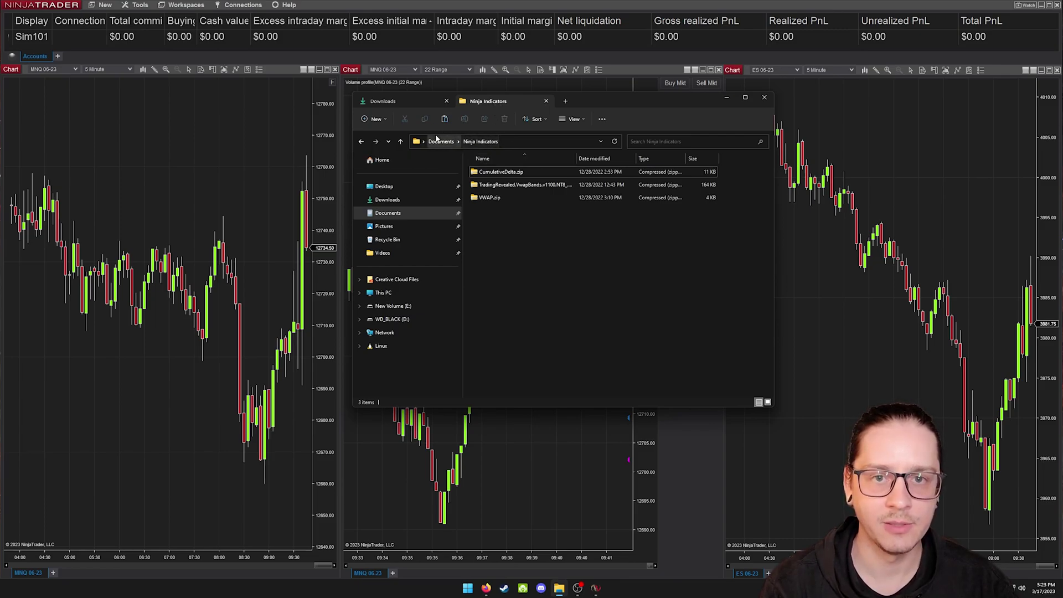
right_click(520, 246)
left_click(531, 305)
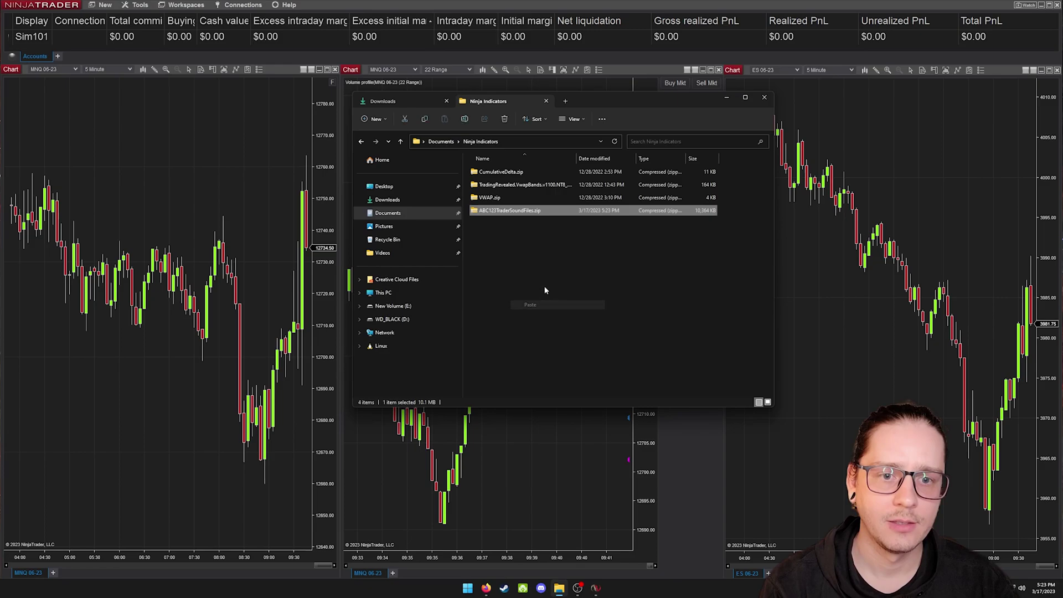
left_click(763, 100)
left_click(140, 5)
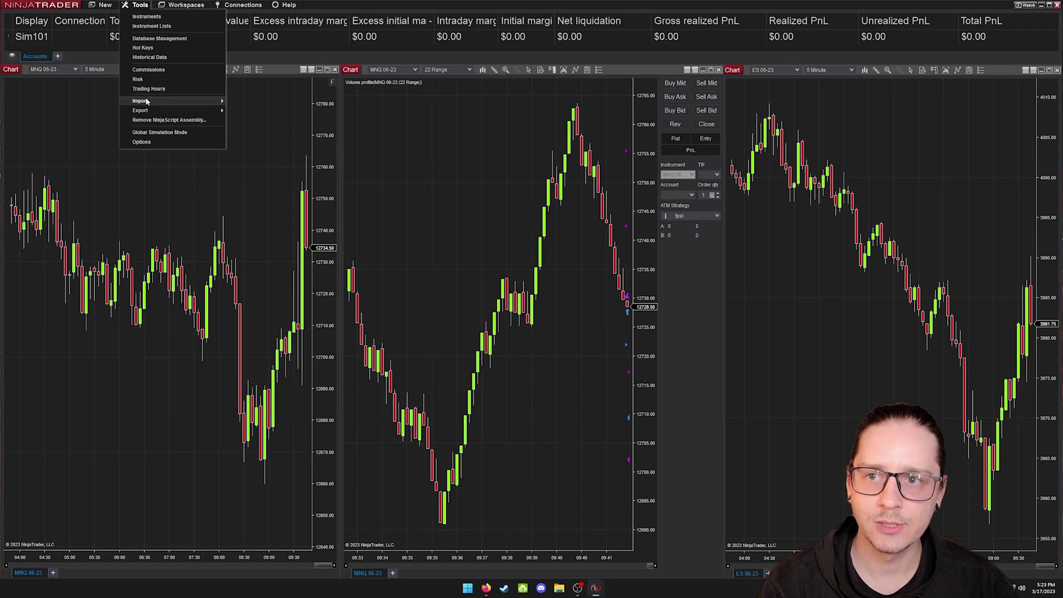
mouse_move(147, 101)
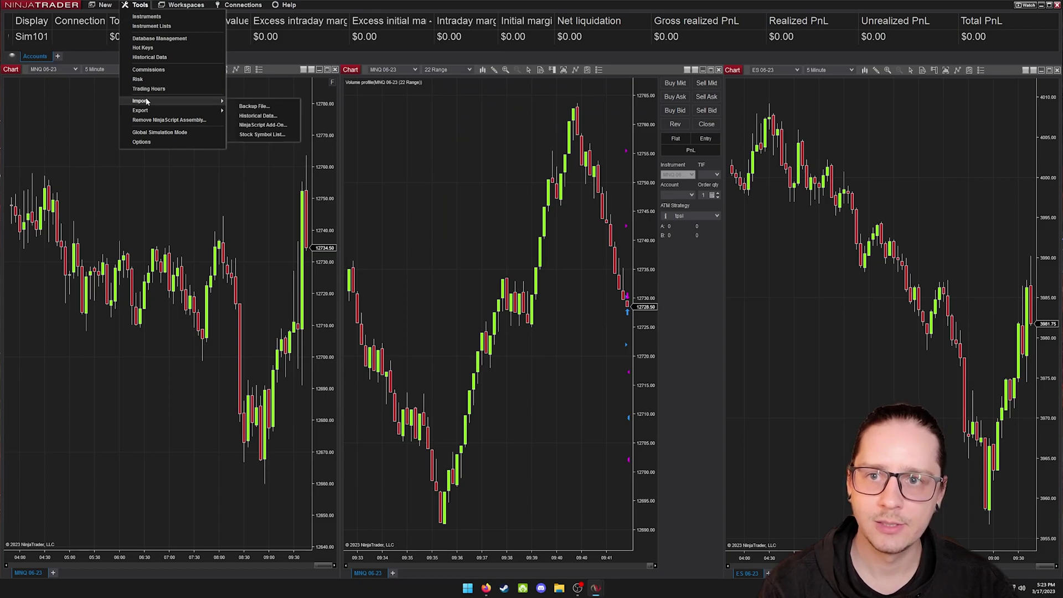
left_click(278, 126)
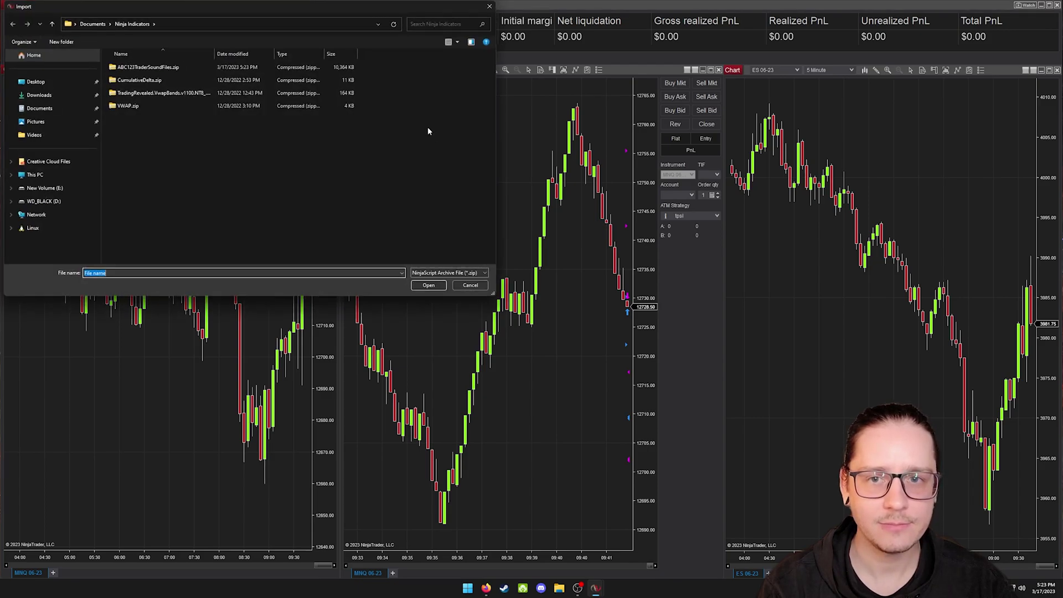
left_click_drag(320, 10, 530, 62)
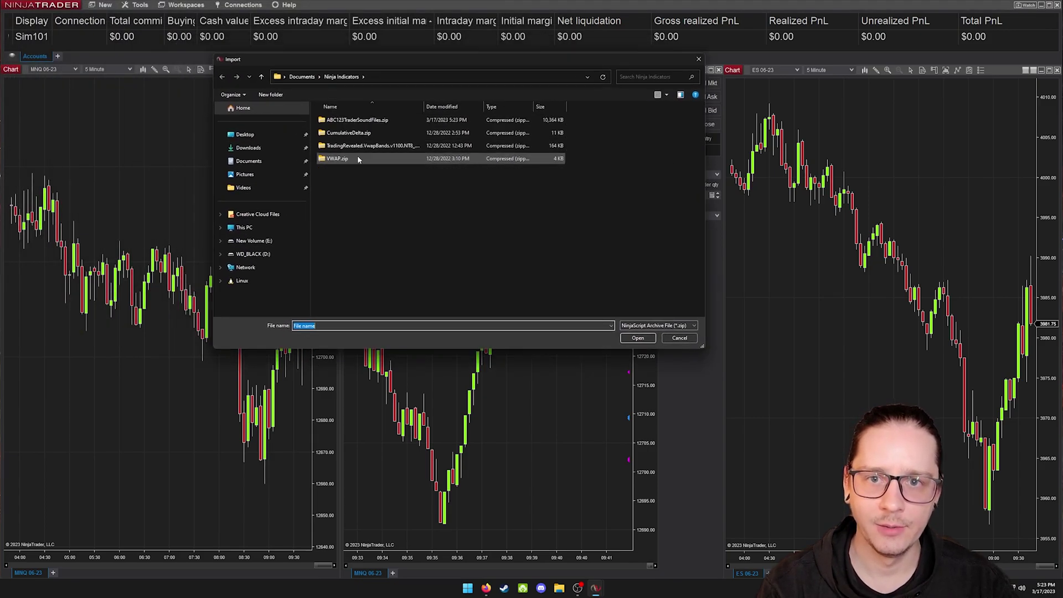
left_click(361, 120)
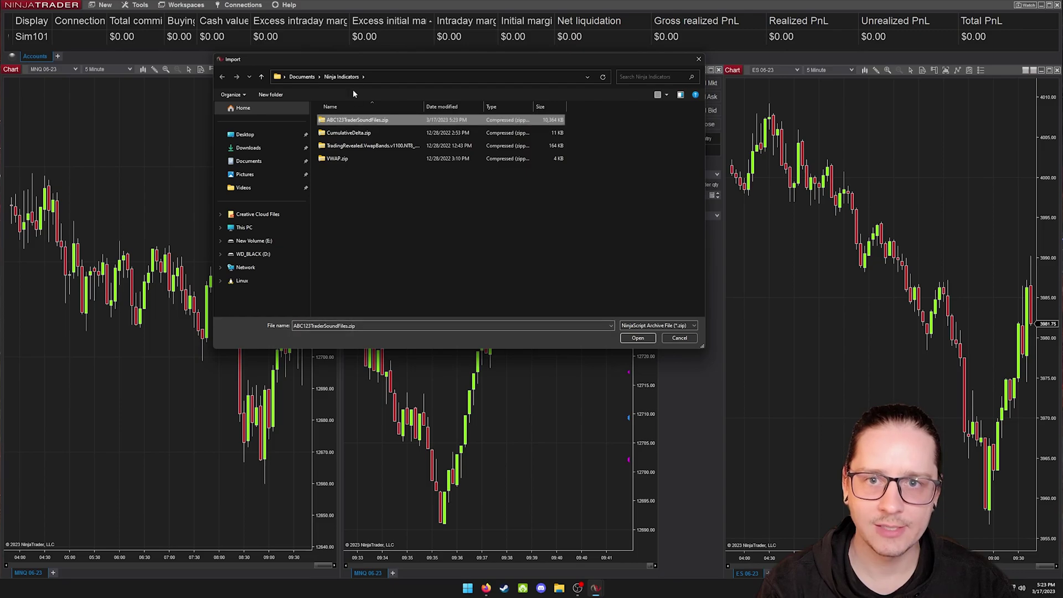
left_click_drag(350, 62, 407, 75)
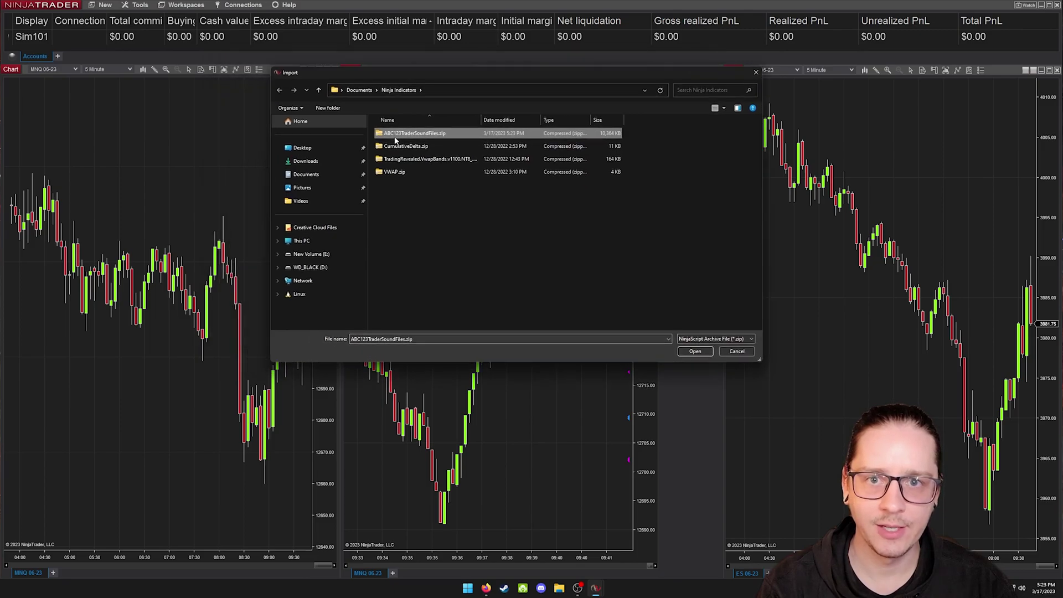
left_click(700, 352)
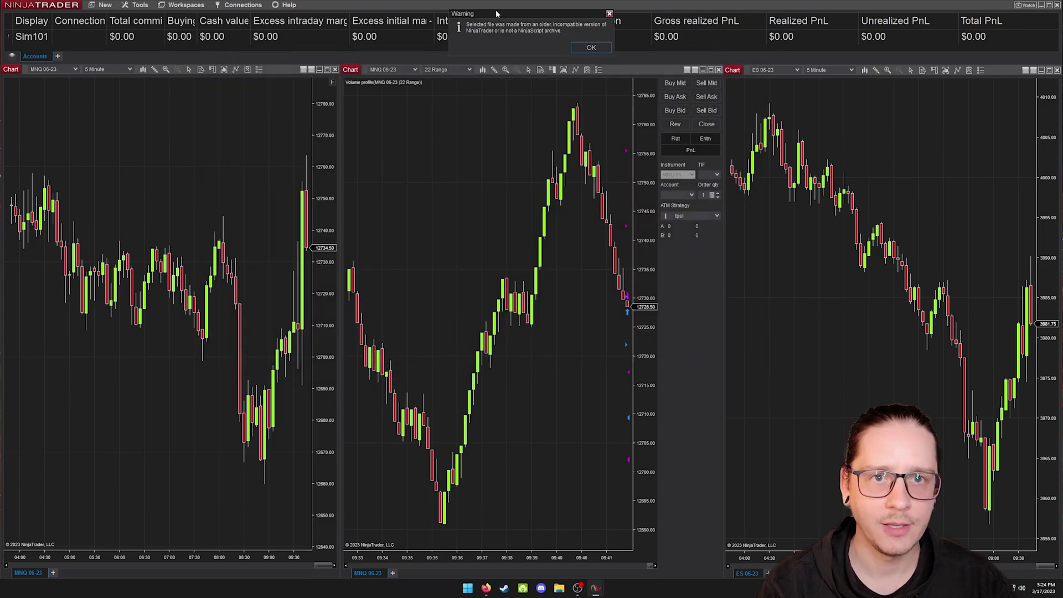
left_click_drag(497, 11, 460, 108)
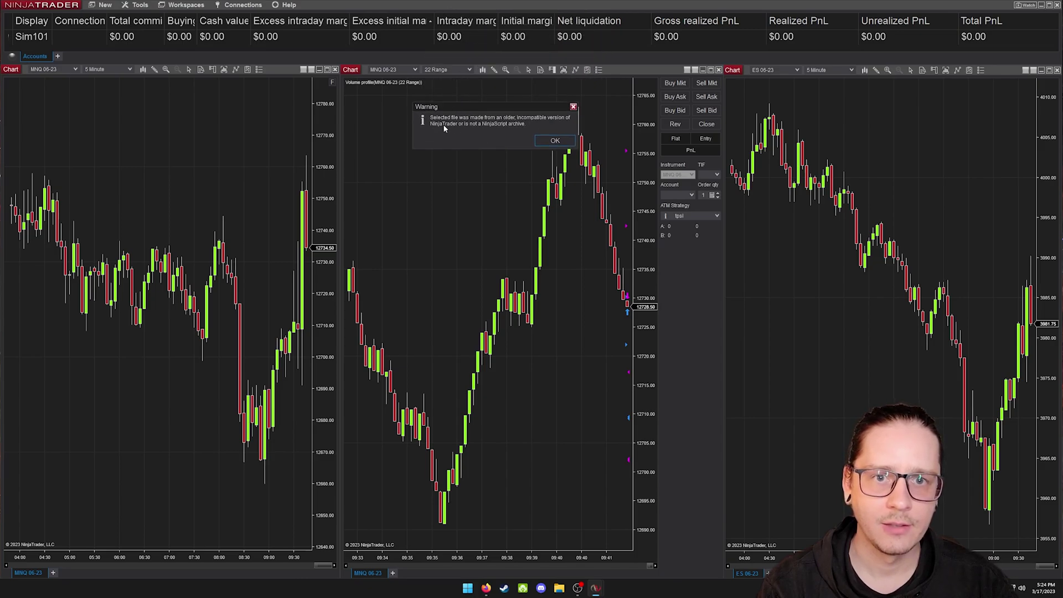
left_click(556, 141)
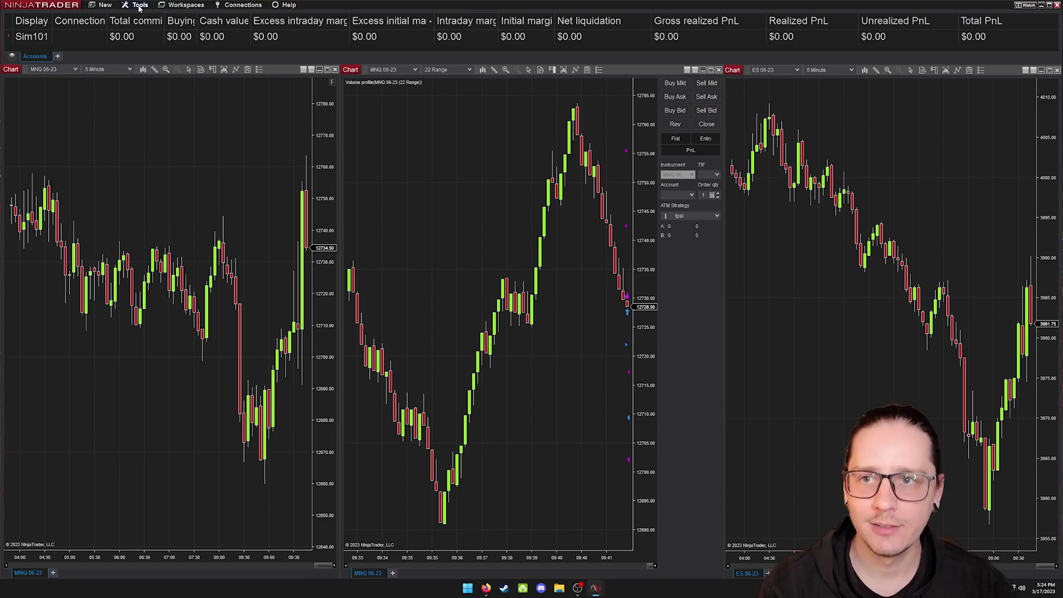
- Import CumulativeDelta.zip through Tools > Import > NinjaScript Add-On
left_click(140, 7)
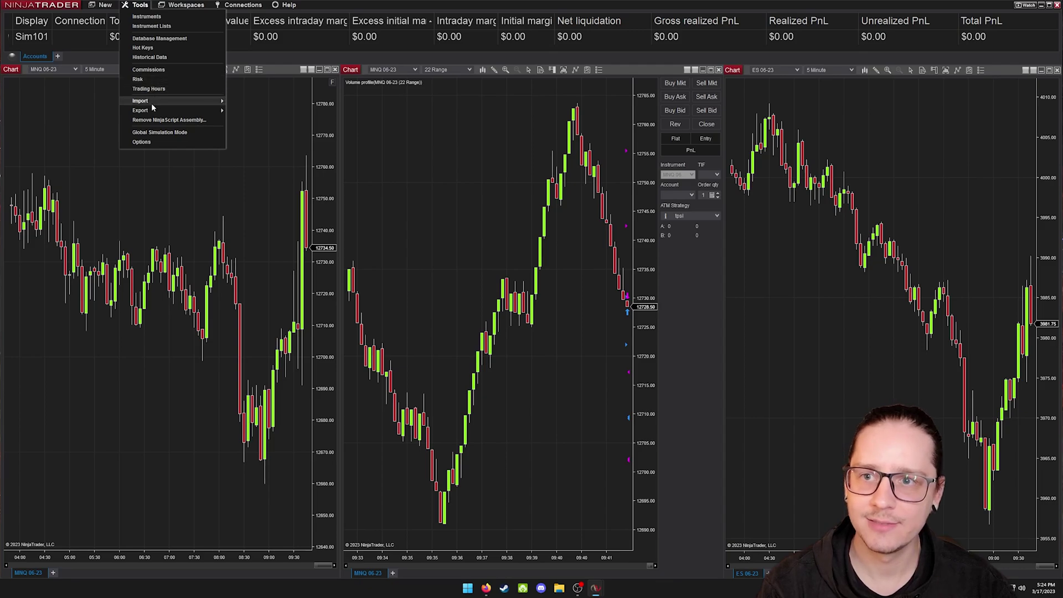
mouse_move(158, 104)
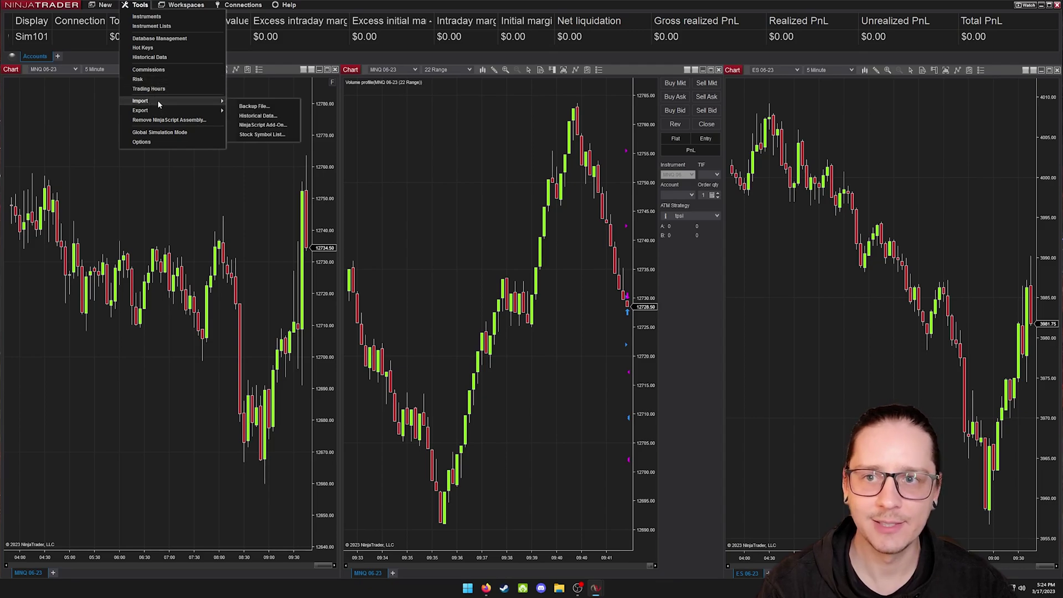
left_click(266, 125)
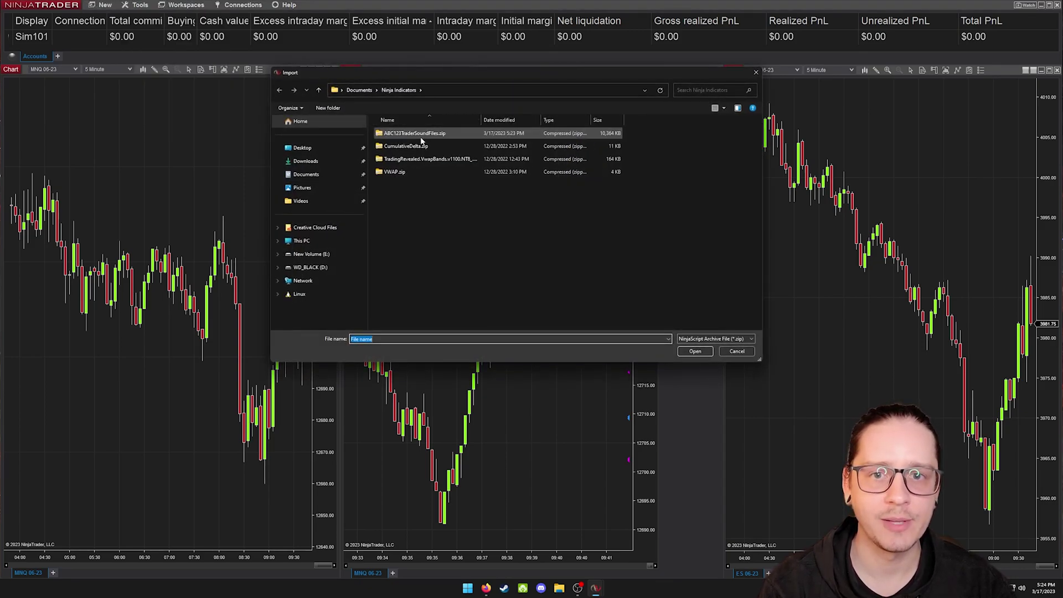
left_click(399, 146)
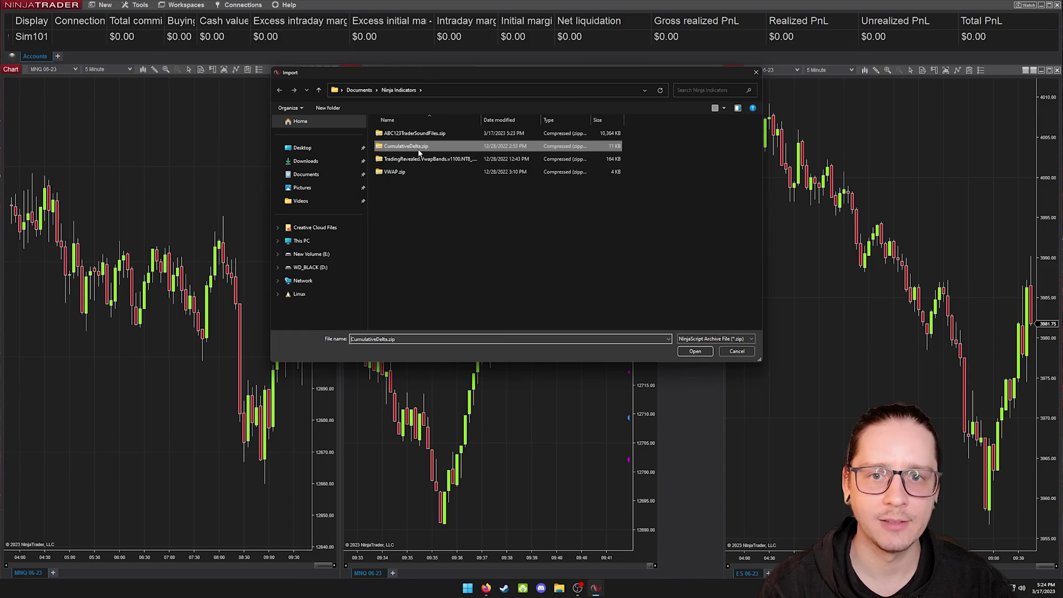
left_click(696, 352)
left_click_drag(490, 274, 465, 170)
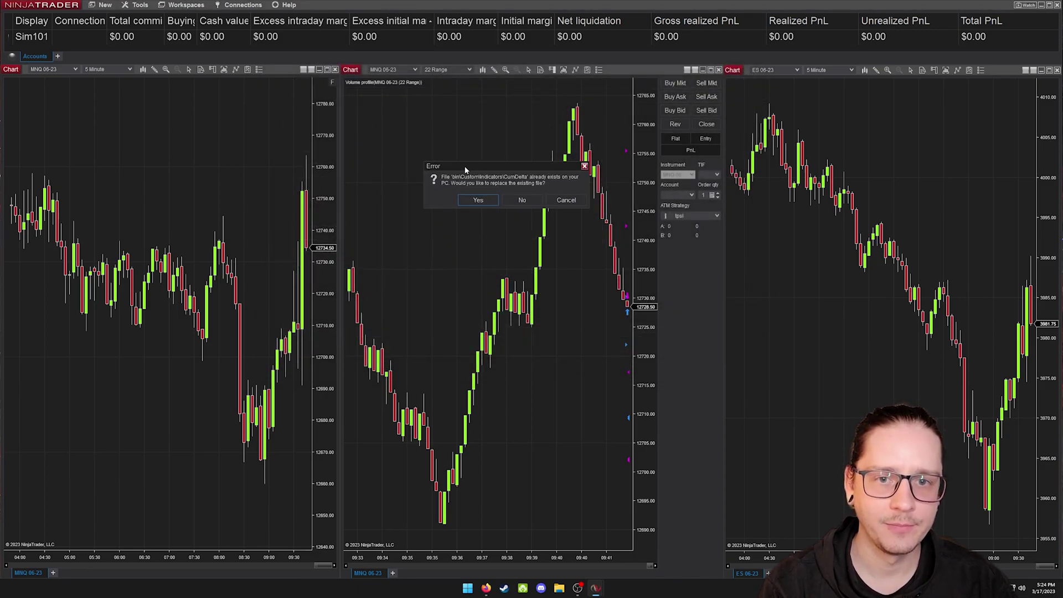
left_click(478, 201)
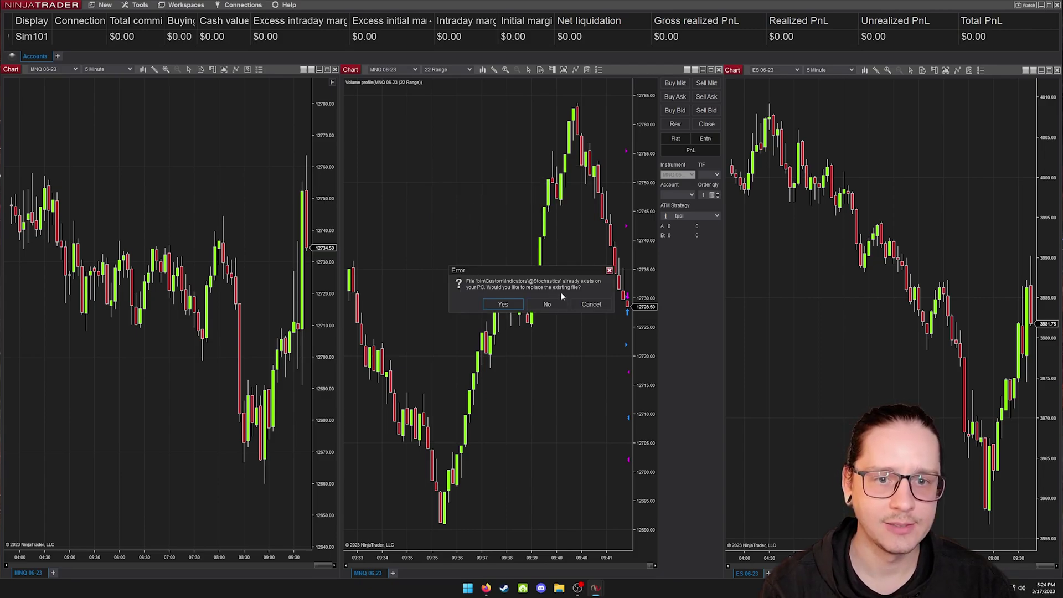
left_click(502, 306)
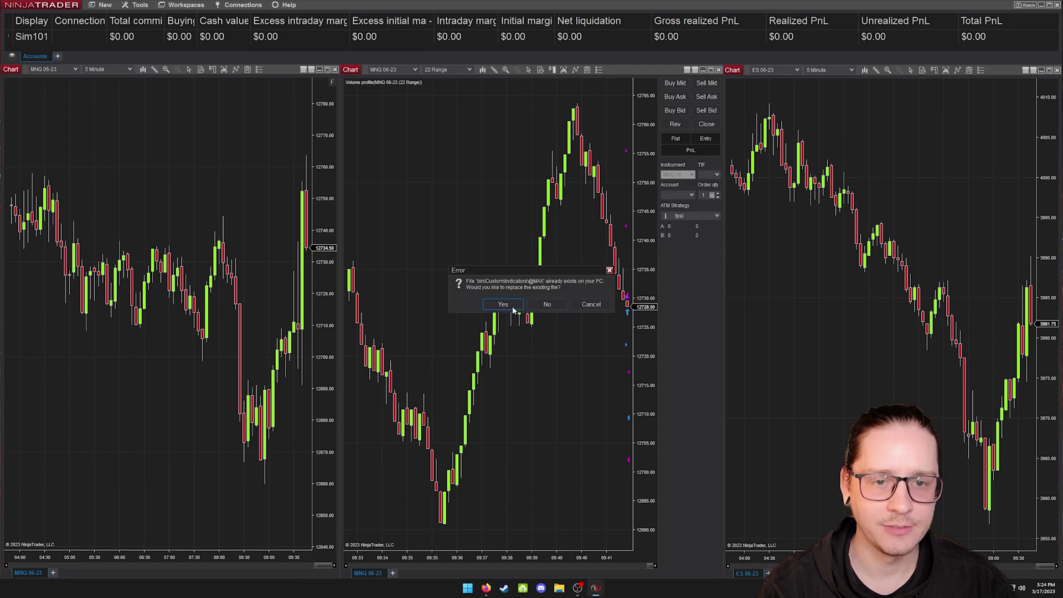
left_click(503, 306)
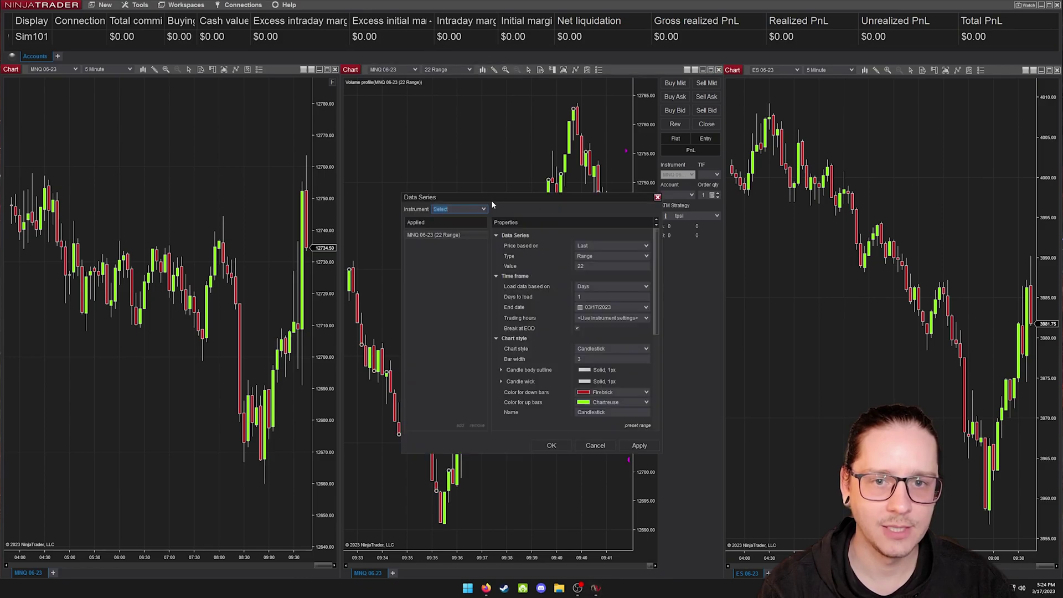
left_click(595, 446)
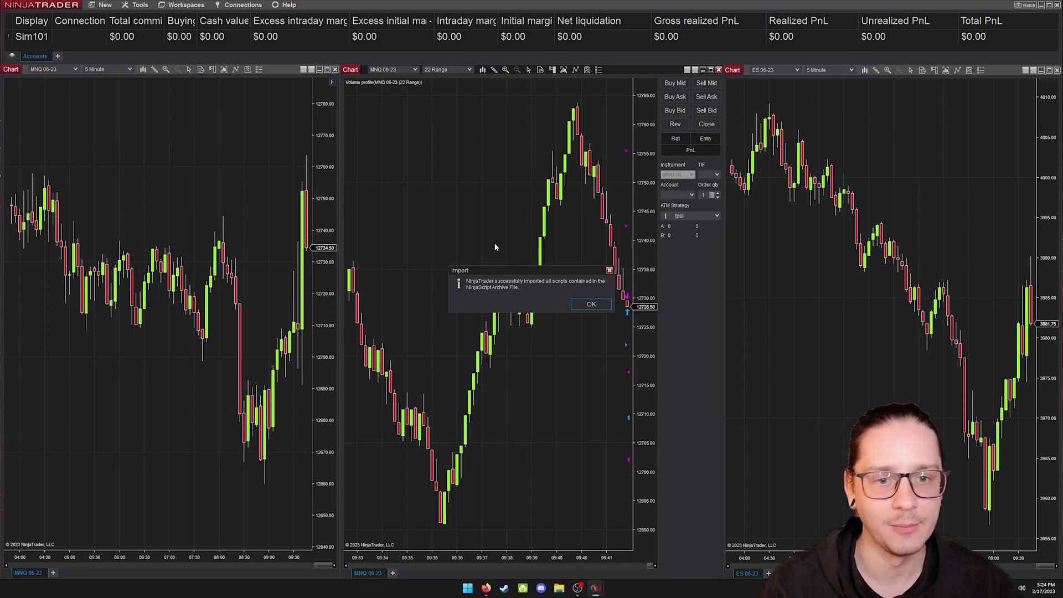
left_click_drag(473, 283, 399, 125)
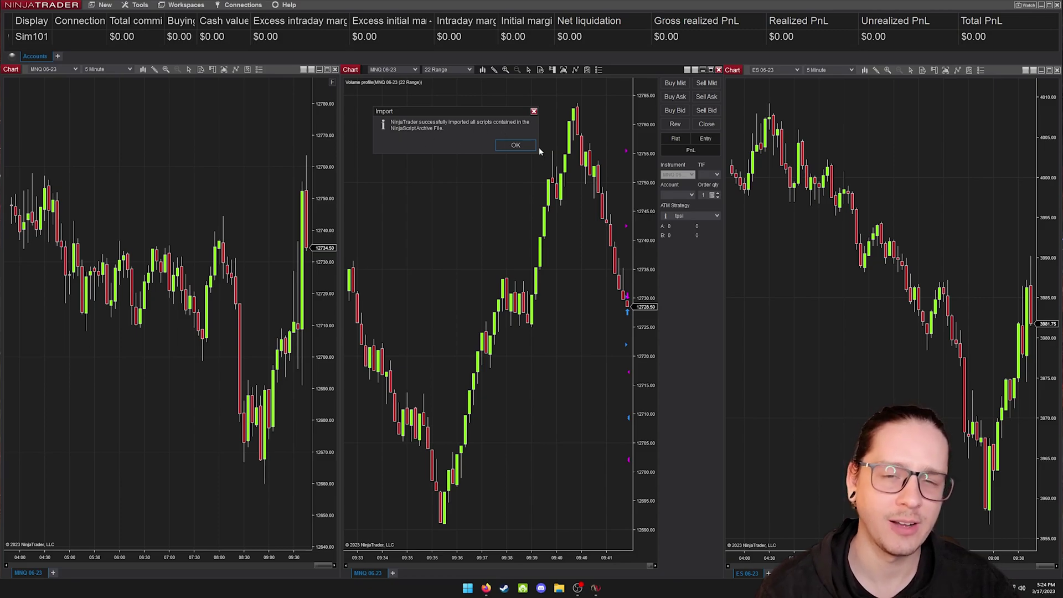
left_click(516, 145)
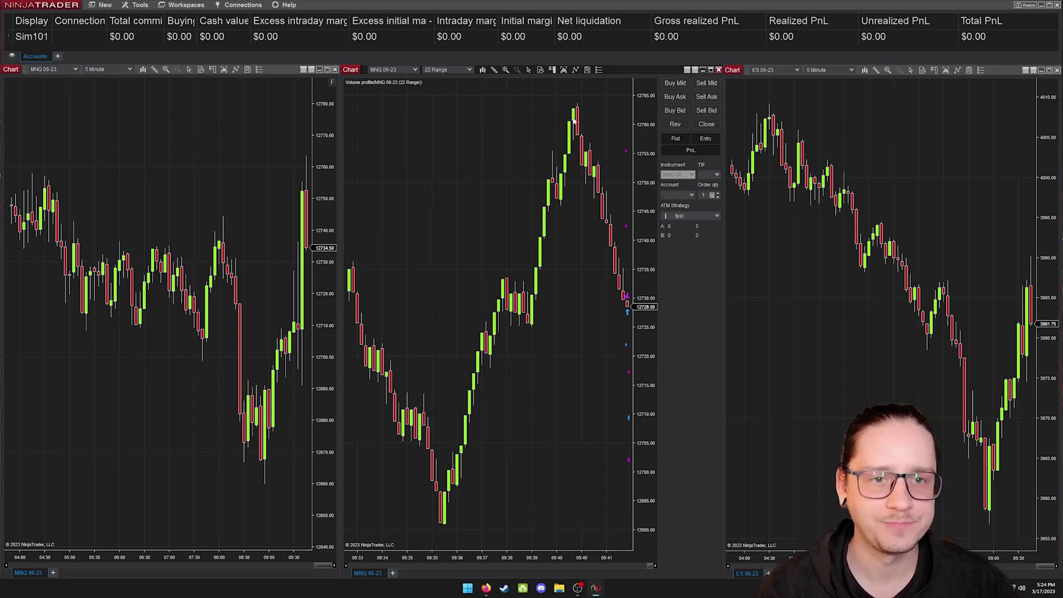
- Add a Cumulative Delta panel to the middle 22 Range chart and apply it
left_click(577, 70)
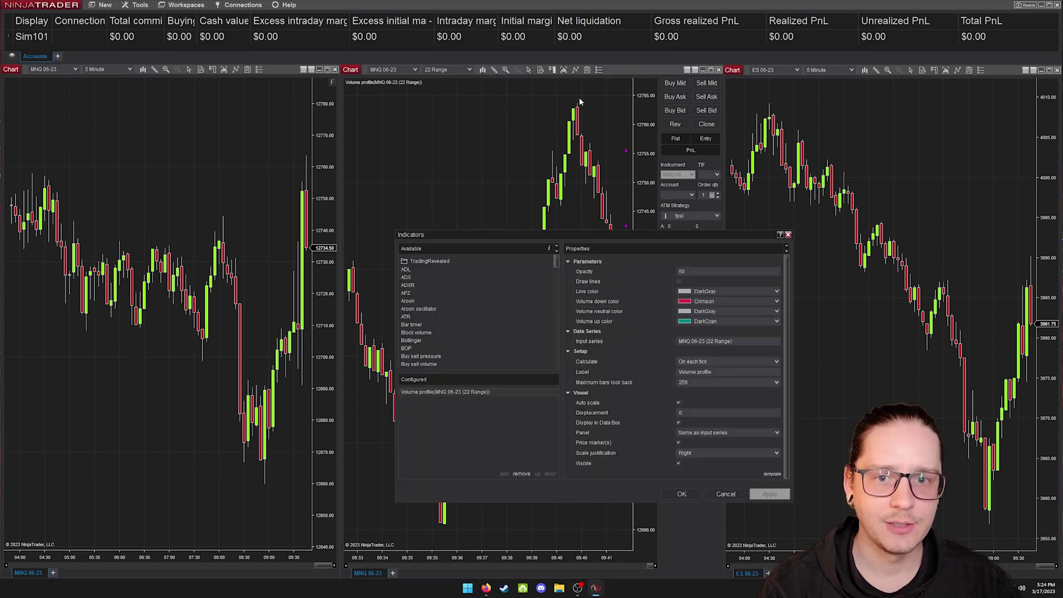
left_click_drag(553, 236, 519, 178)
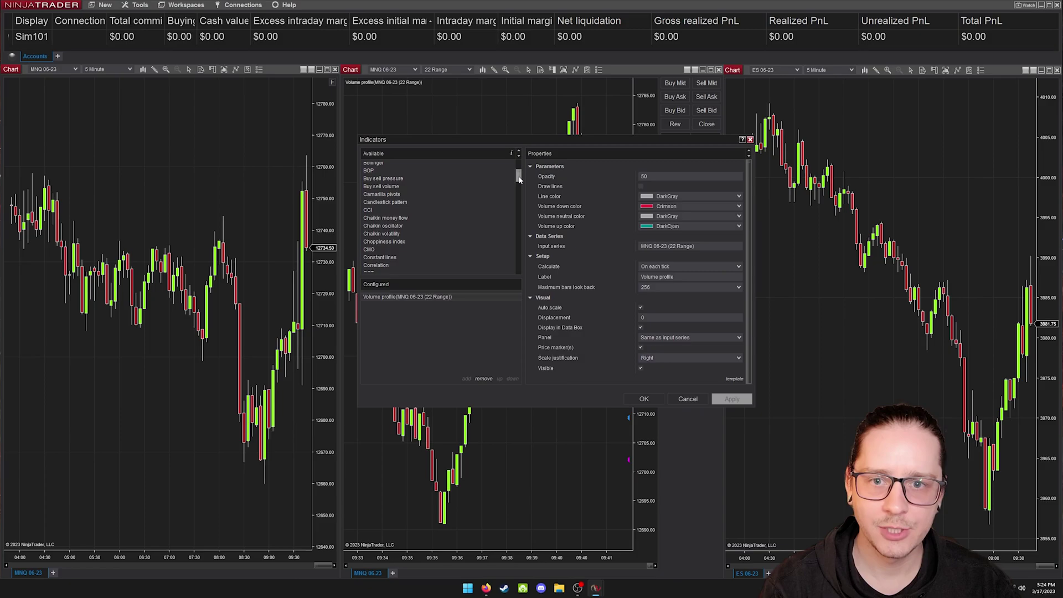
scroll(467, 215, "down", 2)
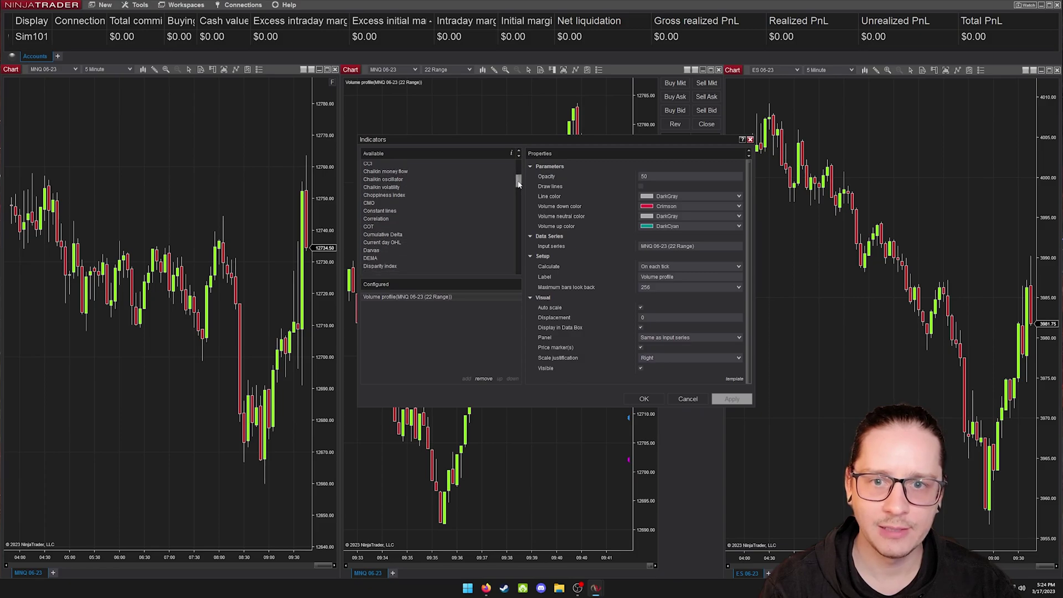
left_click(388, 235)
scroll(597, 211, "down", 2)
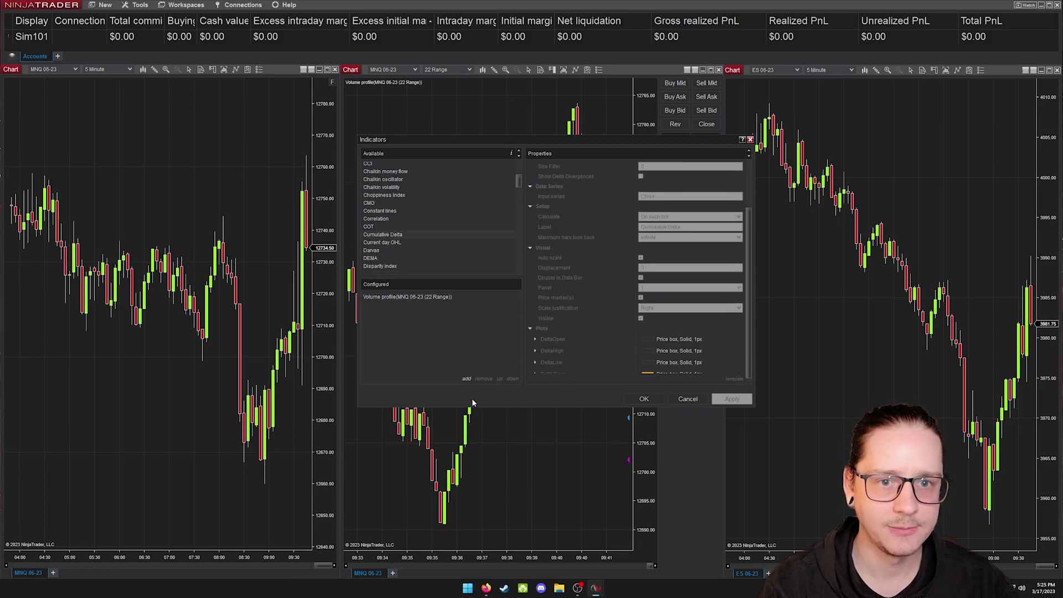
left_click(466, 380)
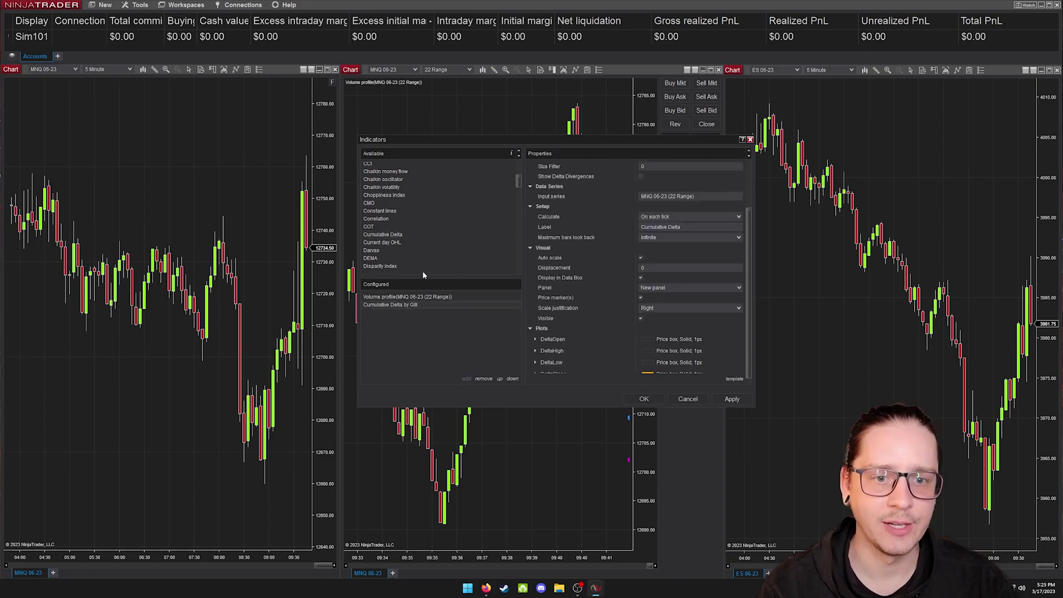
left_click(732, 399)
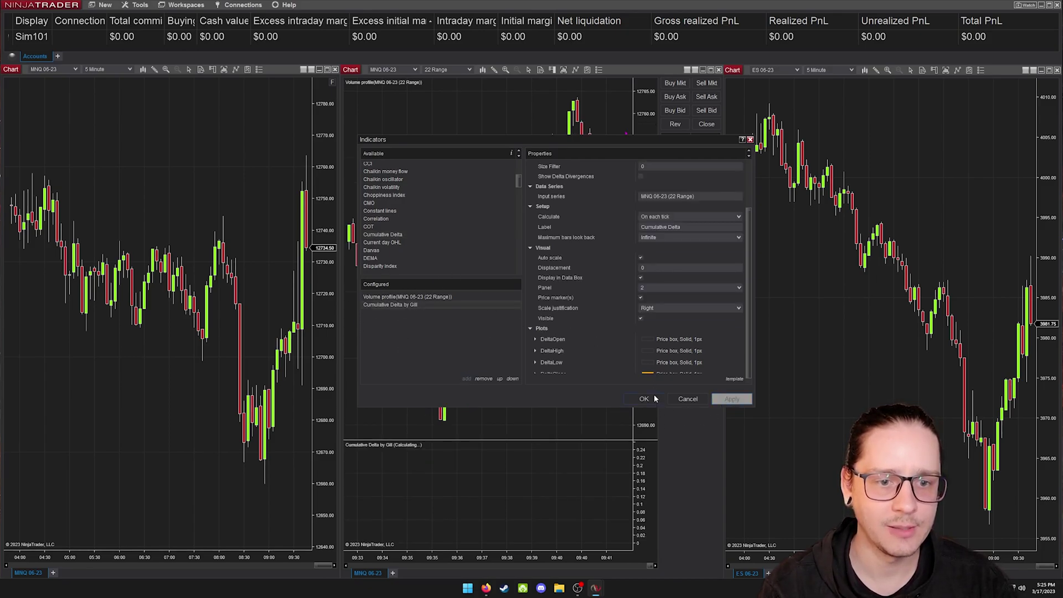
left_click(645, 399)
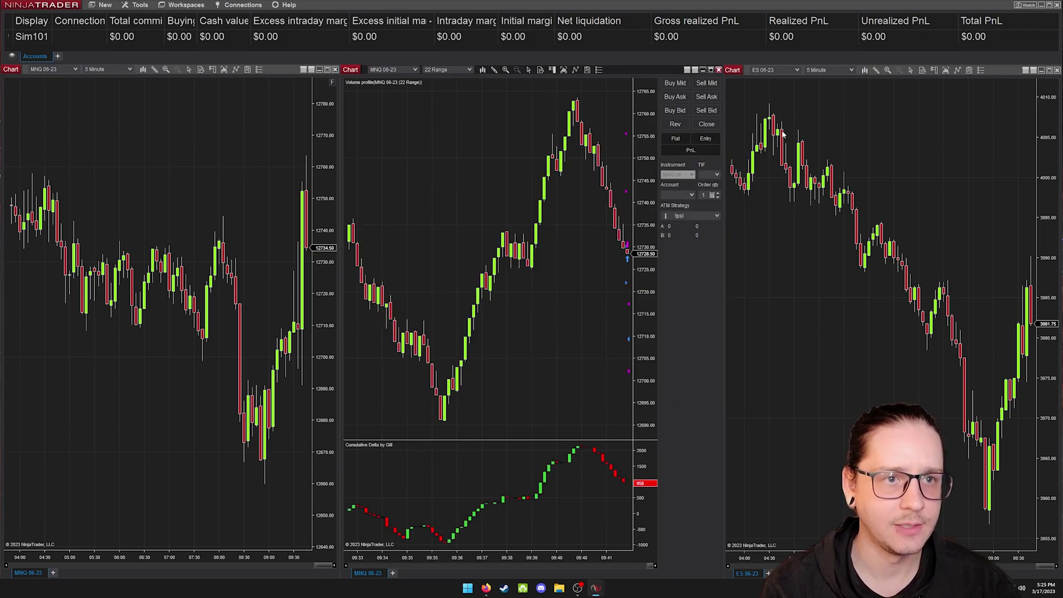
- Bring up the Indicators list for the right ES chart
left_click(900, 105)
left_click(957, 70)
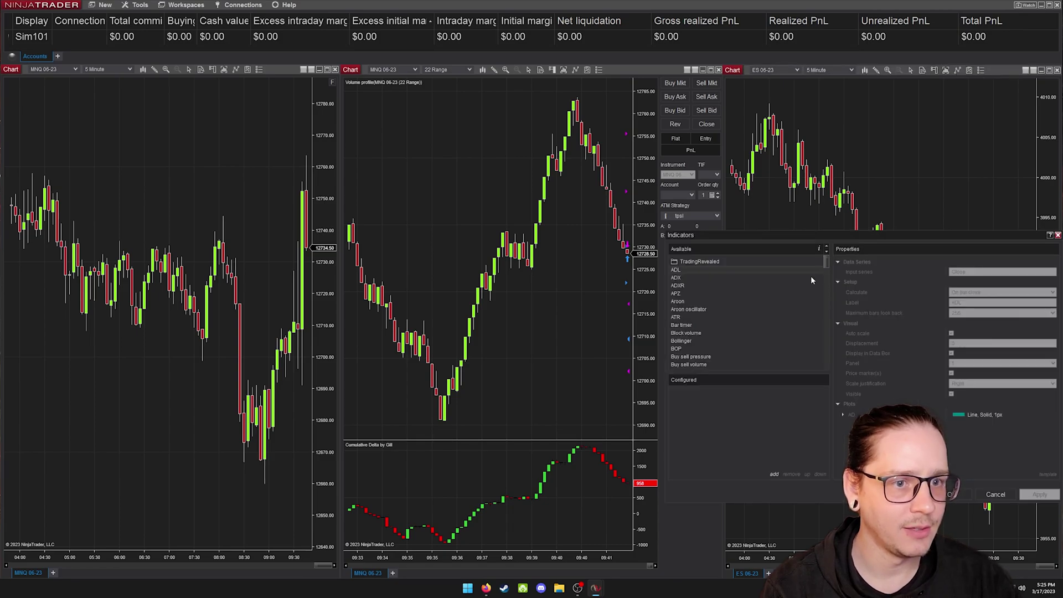
scroll(724, 327, "down", 4)
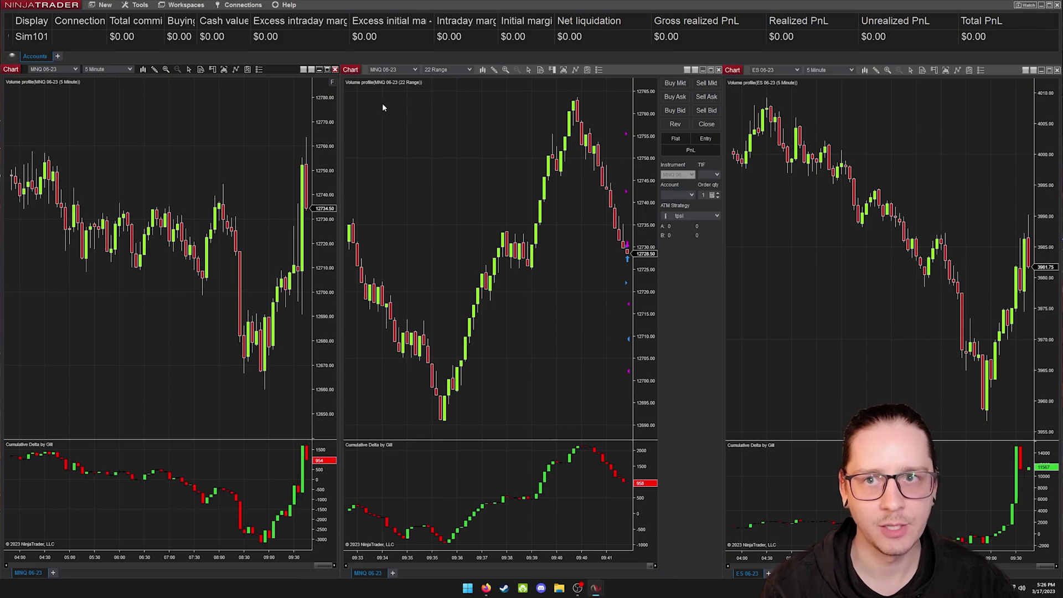
- Reconnect the data feed from the Connections menu
left_click(245, 4)
left_click(249, 29)
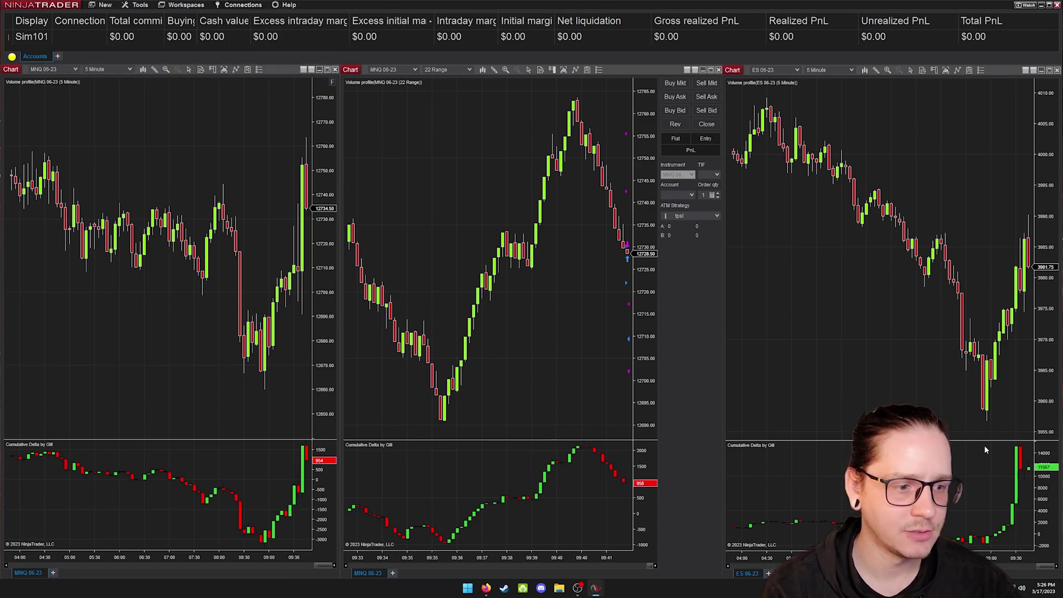
left_click(242, 4)
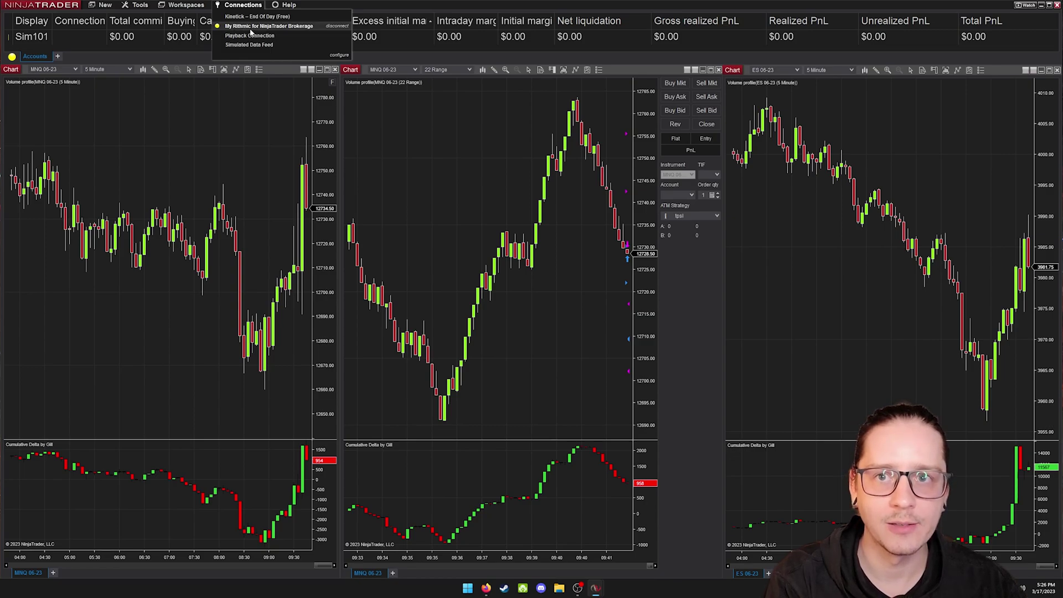
- Check the empty Account list, then stretch the middle chart's price scale to compress its candles
left_click(690, 196)
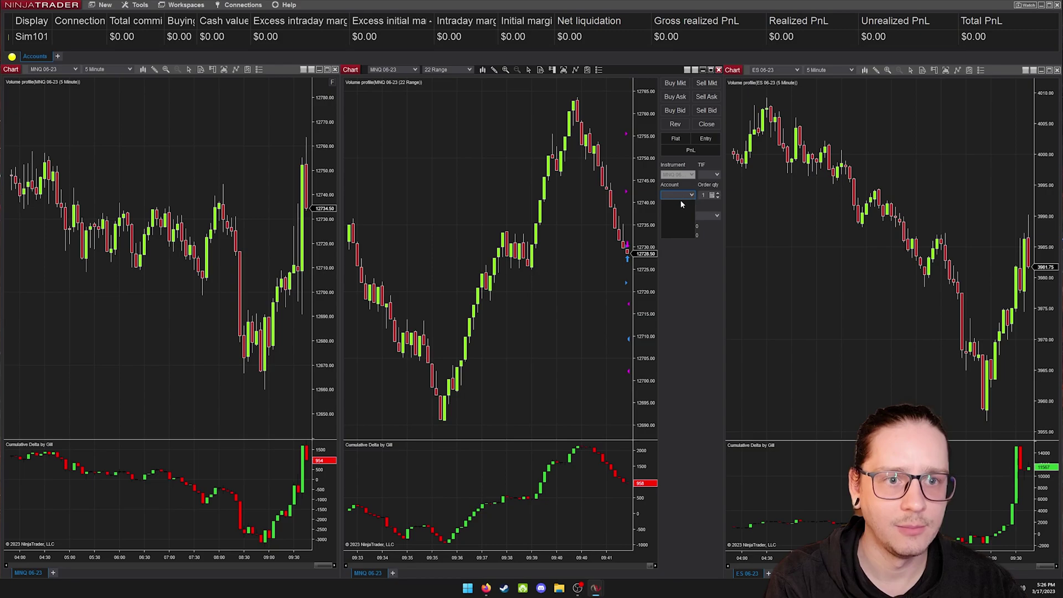
left_click(699, 308)
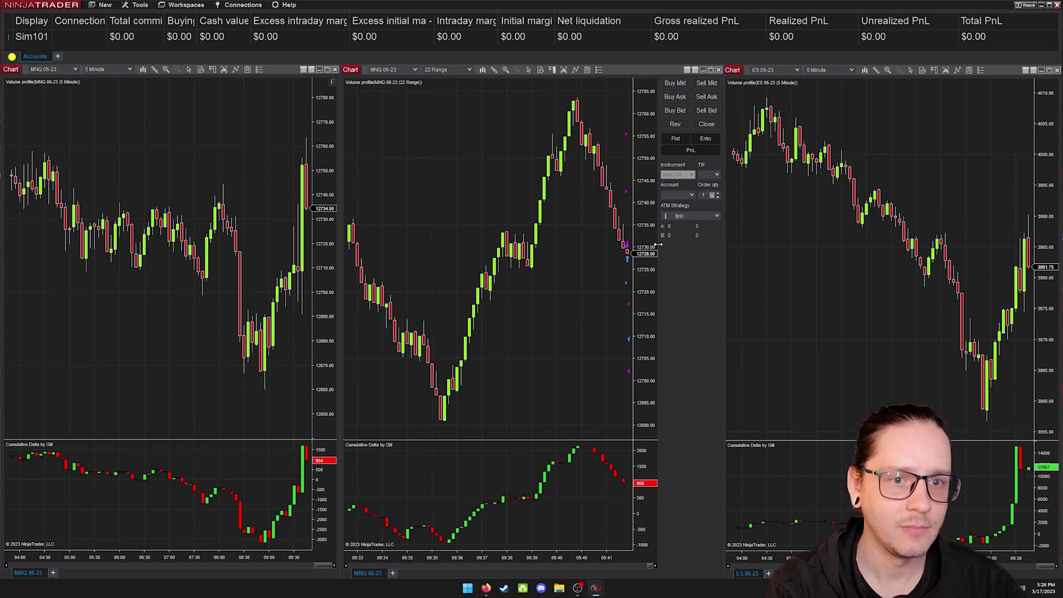
left_click_drag(651, 244, 652, 266)
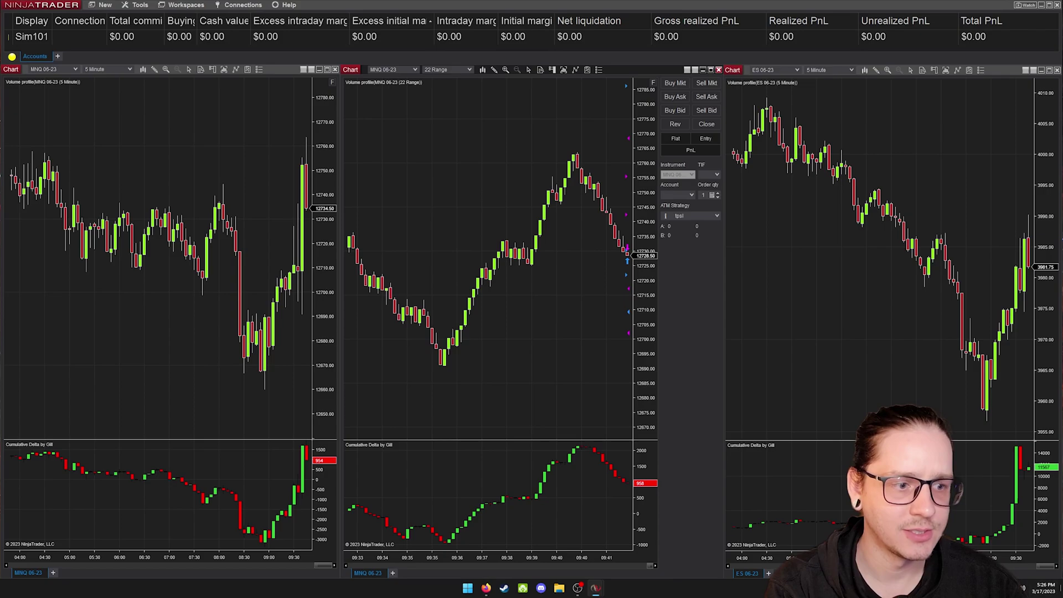
left_click(241, 5)
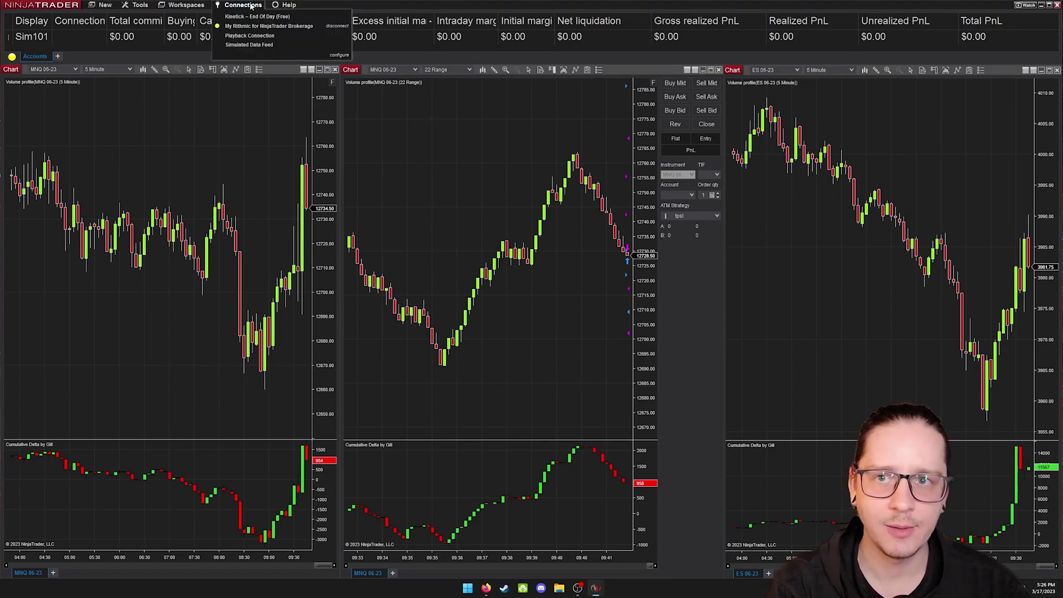
- Dismiss the connections list and add the VWAPx indicator to the middle 22 Range MNQ chart
left_click(532, 78)
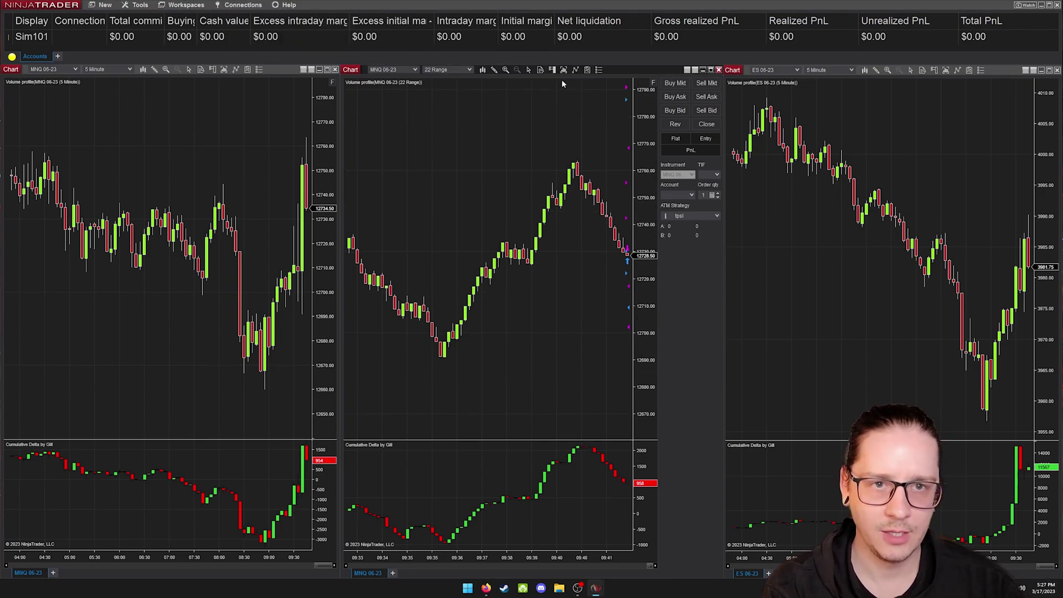
left_click(576, 71)
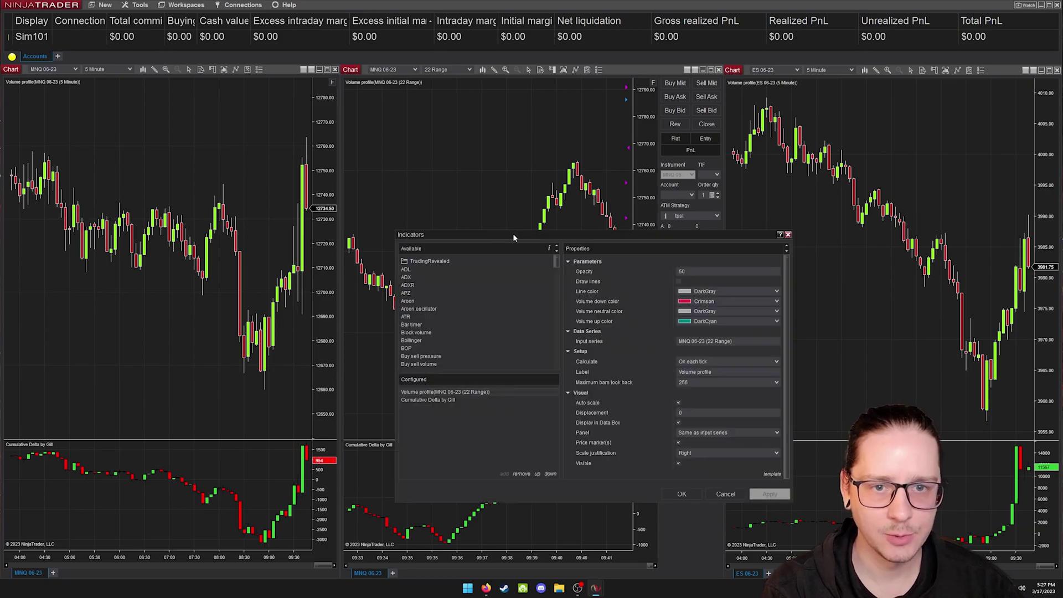
left_click_drag(513, 234, 494, 142)
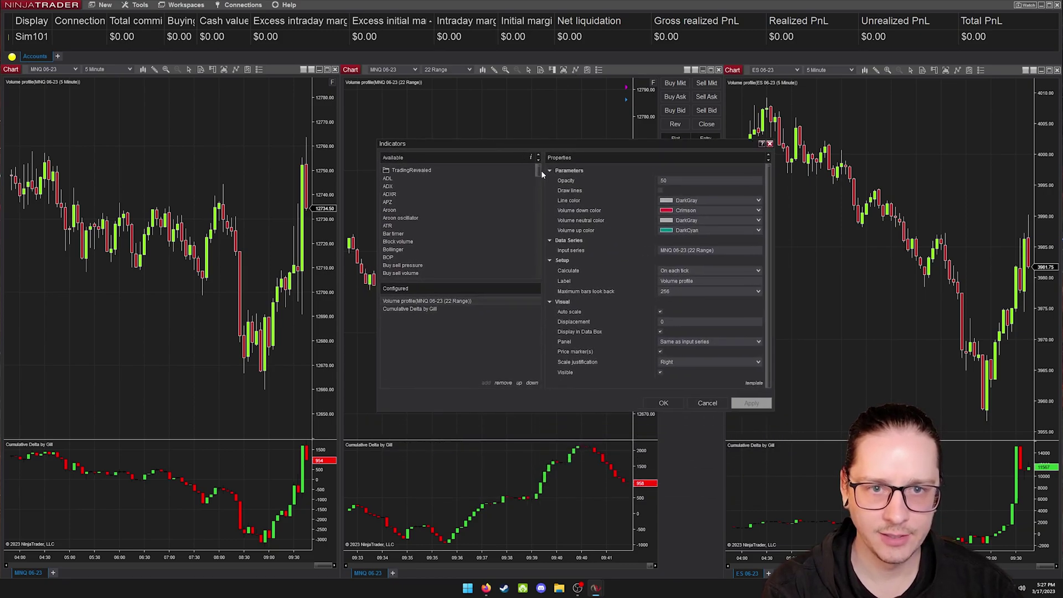
scroll(540, 176, "down", 1)
left_click_drag(541, 176, 540, 274)
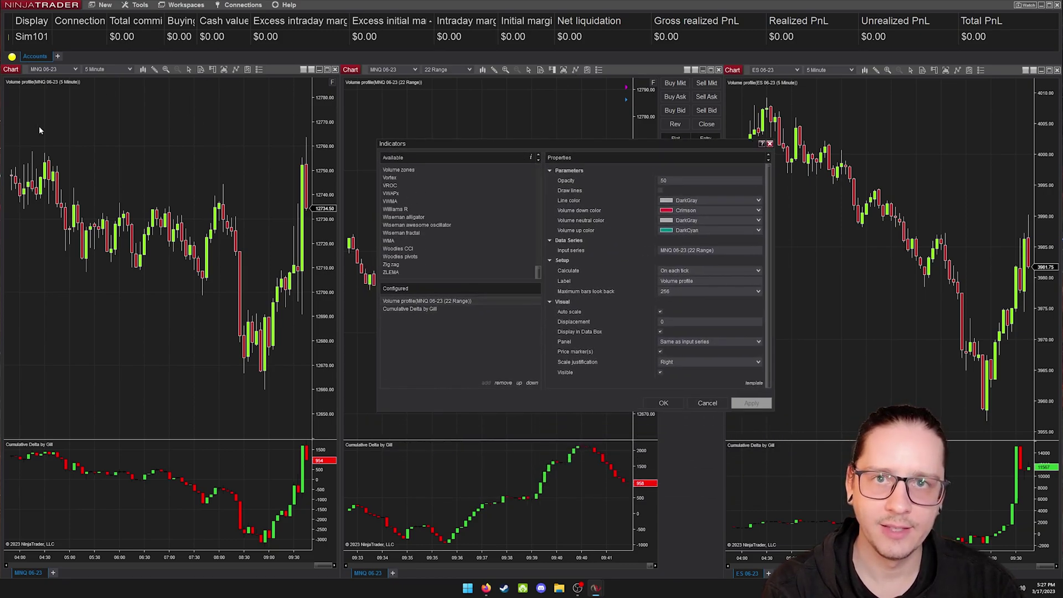
left_click(395, 194)
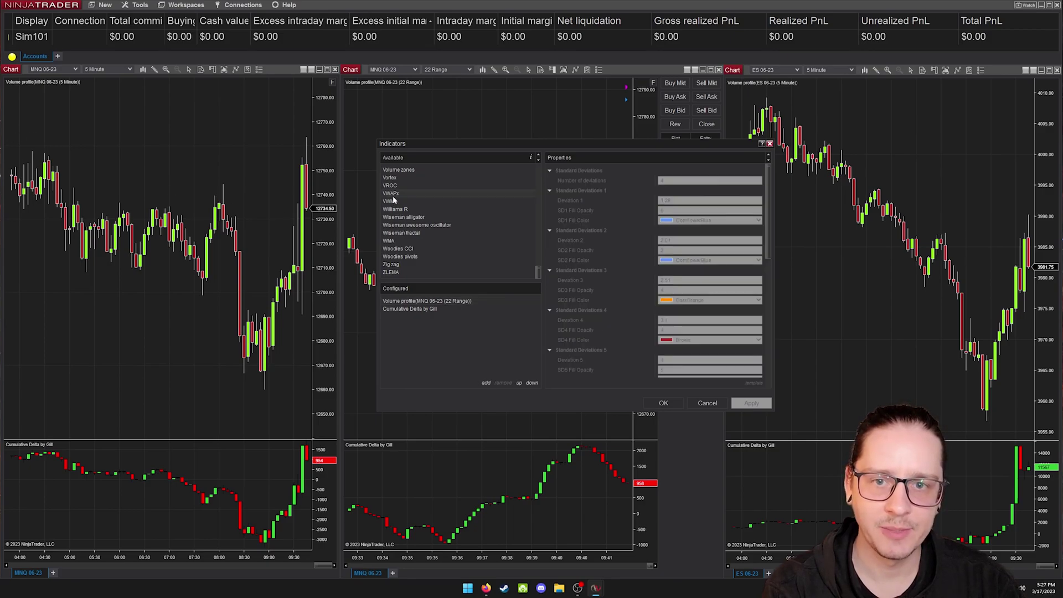
left_click(487, 384)
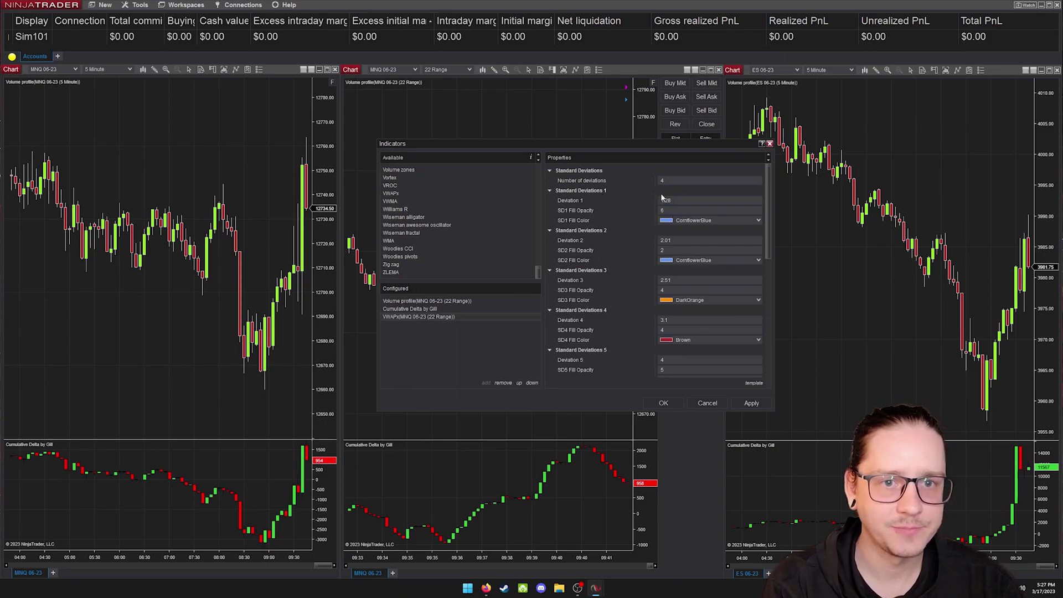
- Keep VWAPx at 4 deviations, then apply the bands and close the indicator settings
left_click(628, 178)
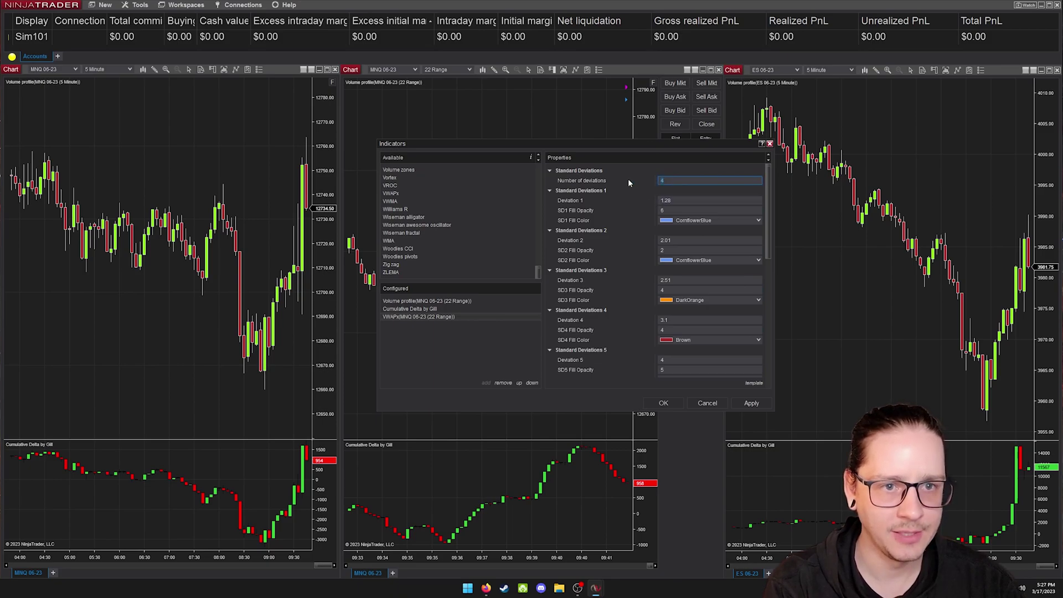
left_click(654, 167)
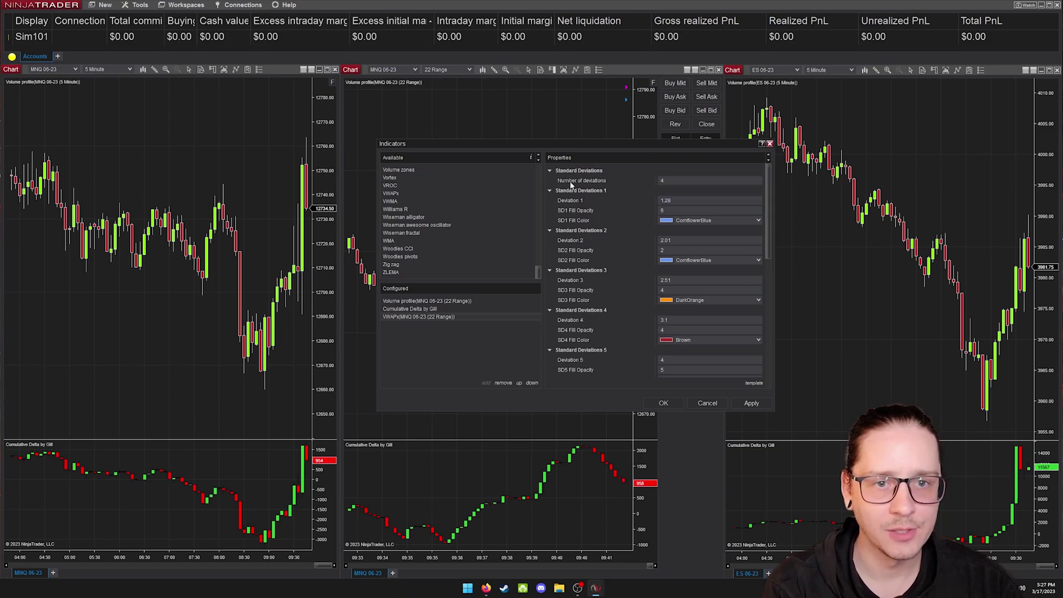
scroll(769, 250, "down", 2)
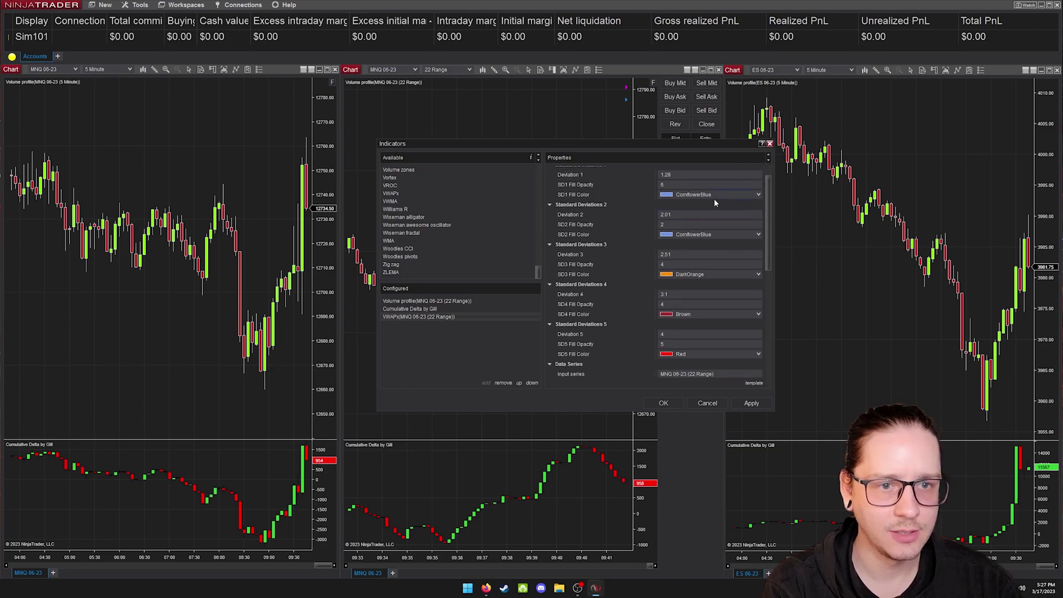
scroll(768, 250, "down", 4)
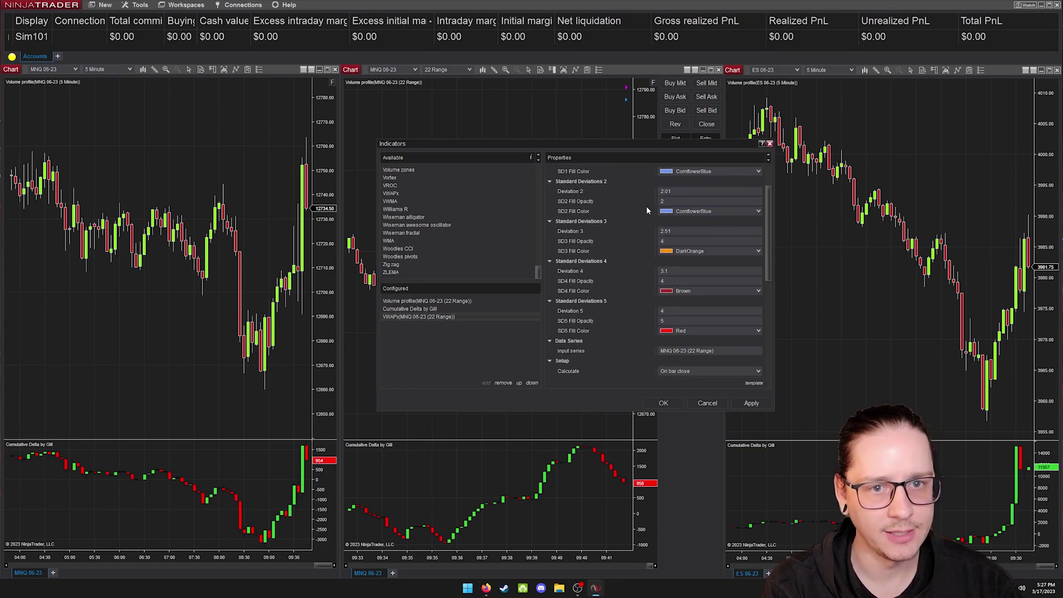
left_click_drag(771, 284, 778, 367)
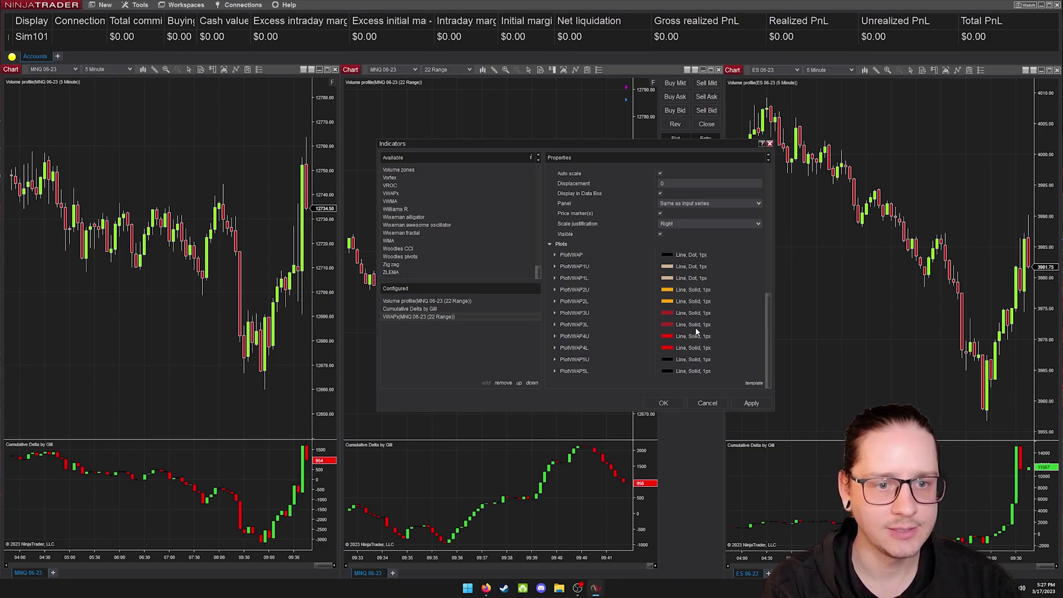
mouse_move(770, 354)
left_mouse_down()
mouse_move(773, 320)
mouse_move(778, 365)
left_mouse_up()
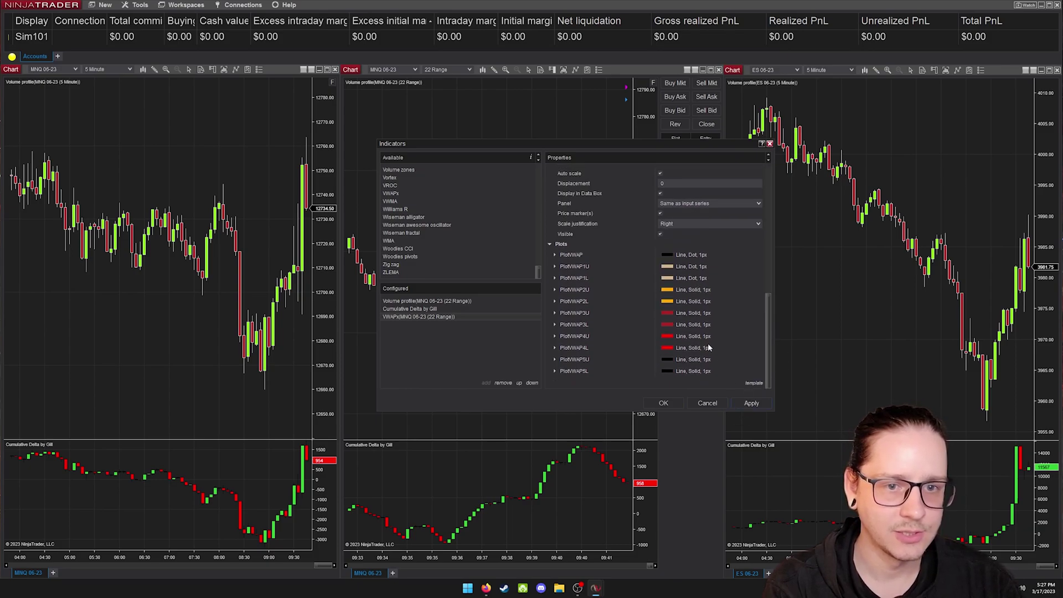
left_click_drag(772, 324, 774, 358)
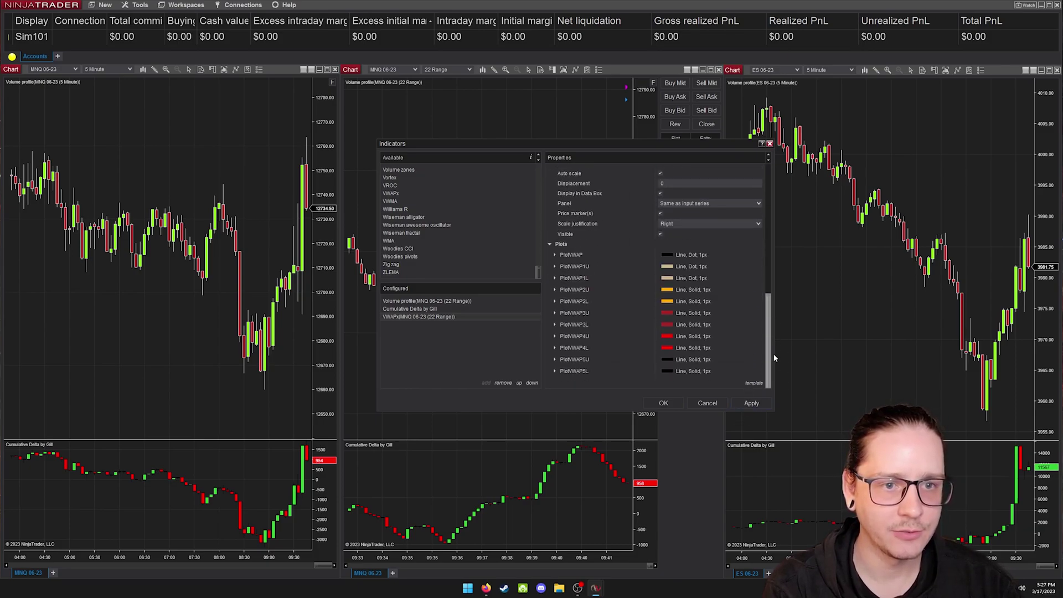
left_click(751, 403)
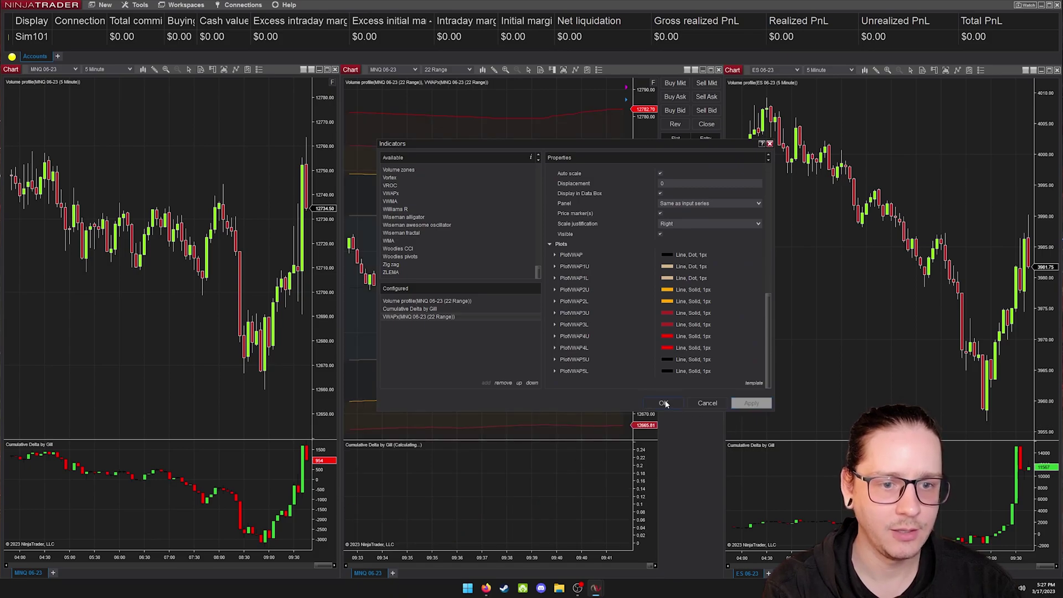
left_click(664, 403)
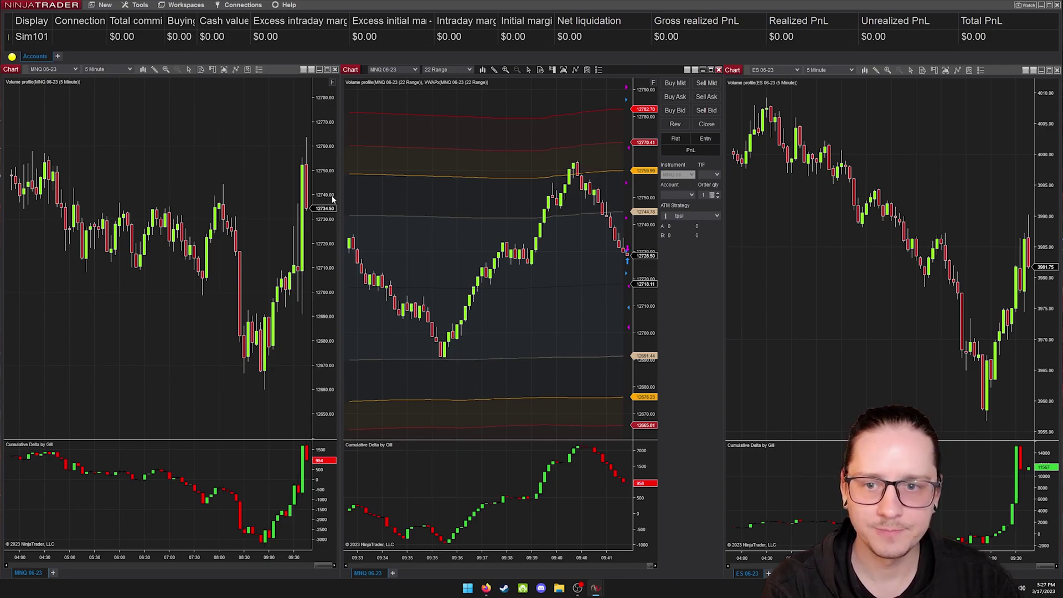
- Compress the price scales of the left MNQ and right ES 5-minute charts and pan the left chart forward
left_click_drag(324, 233, 324, 277)
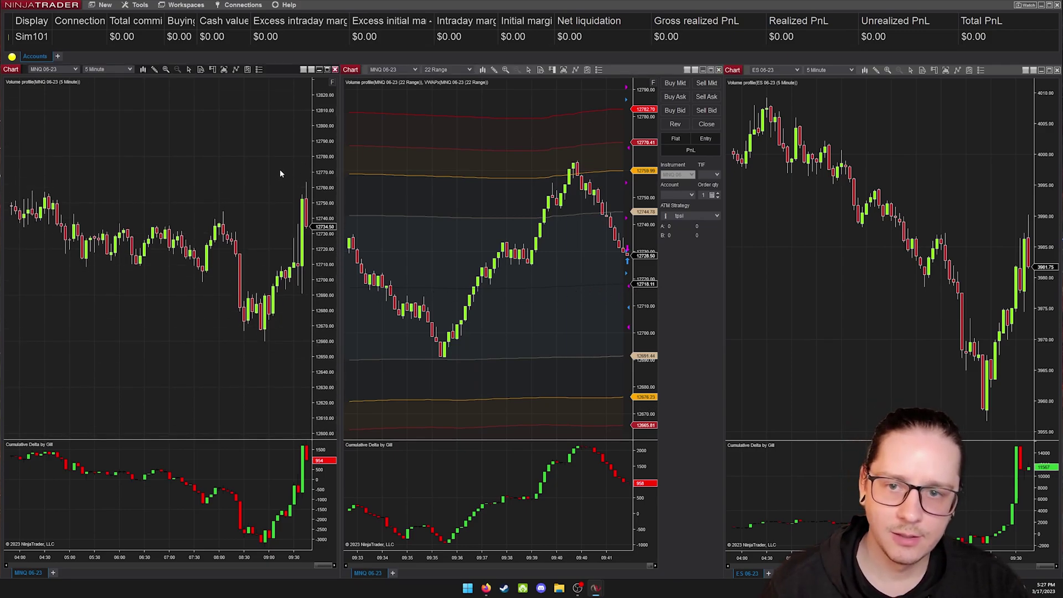
left_click_drag(280, 168, 237, 176)
left_click_drag(1037, 212, 1038, 243)
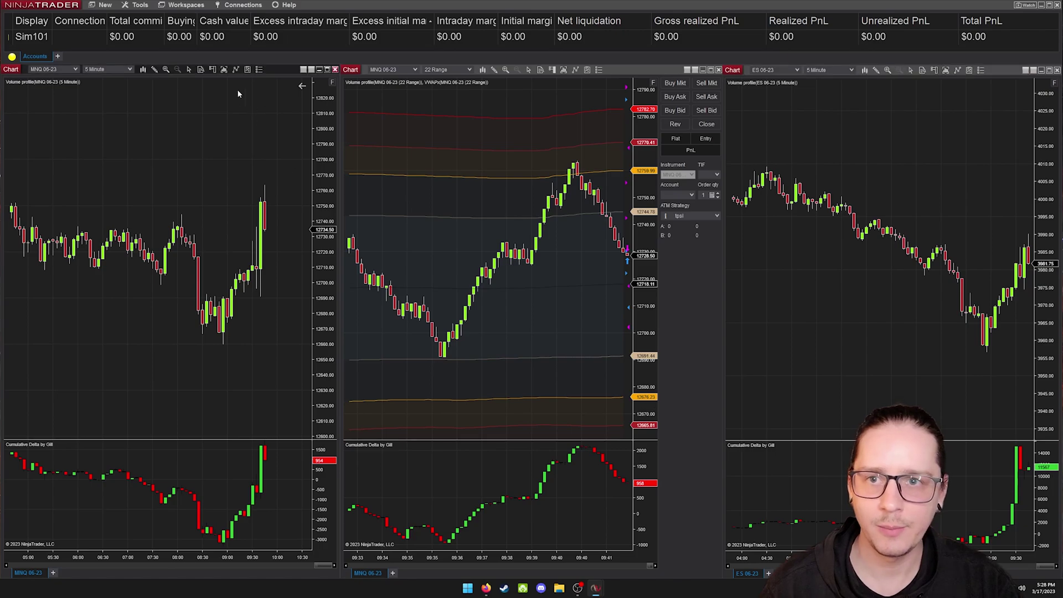
- Add the VWAPx indicator to the left 5-minute MNQ chart
left_click(235, 69)
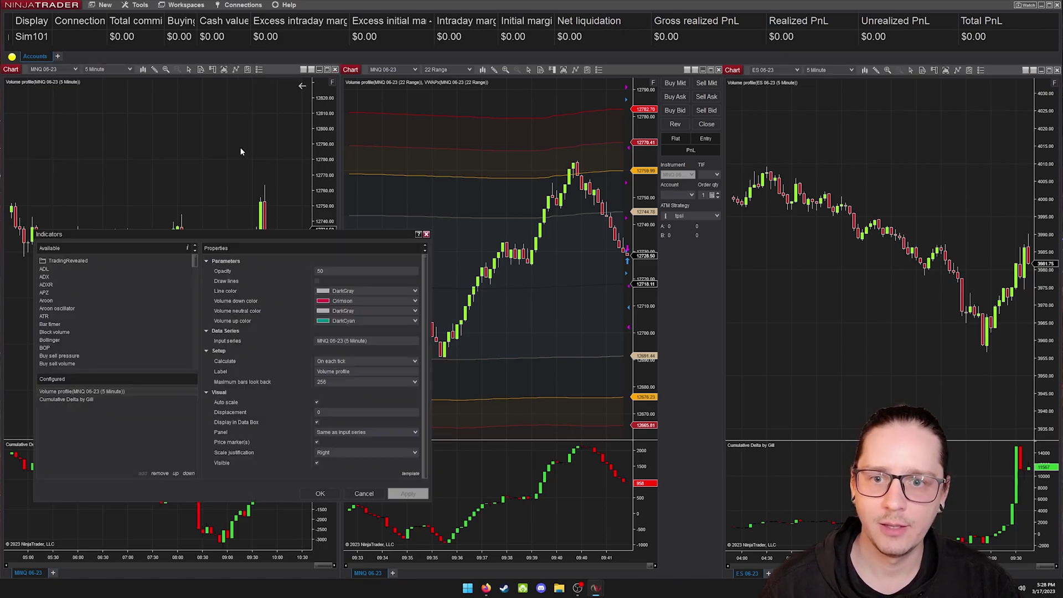
left_click_drag(211, 237, 228, 322)
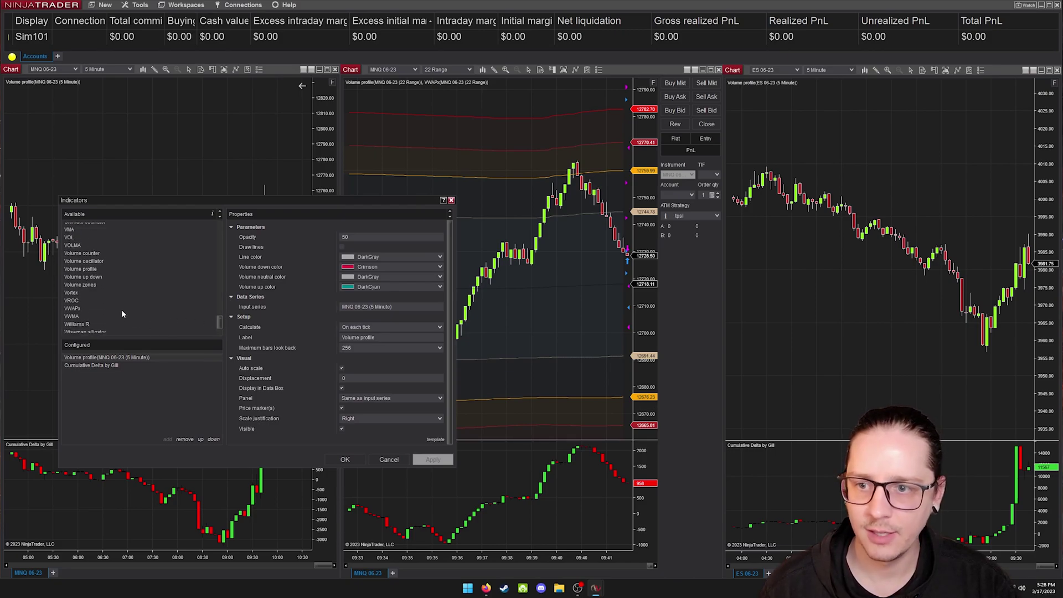
left_click(122, 307)
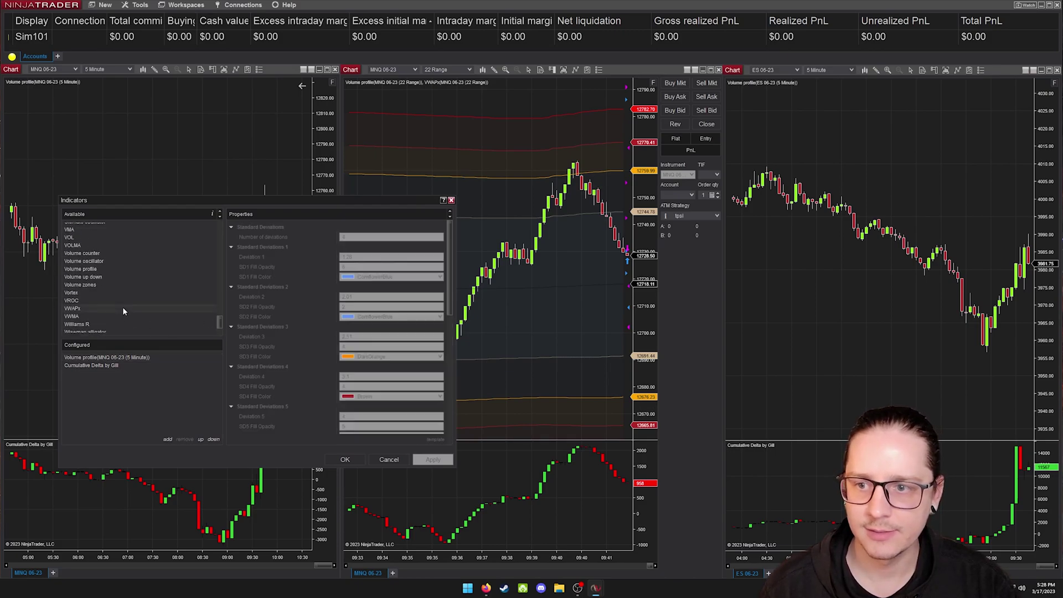
left_click(168, 440)
left_click_drag(225, 200, 439, 124)
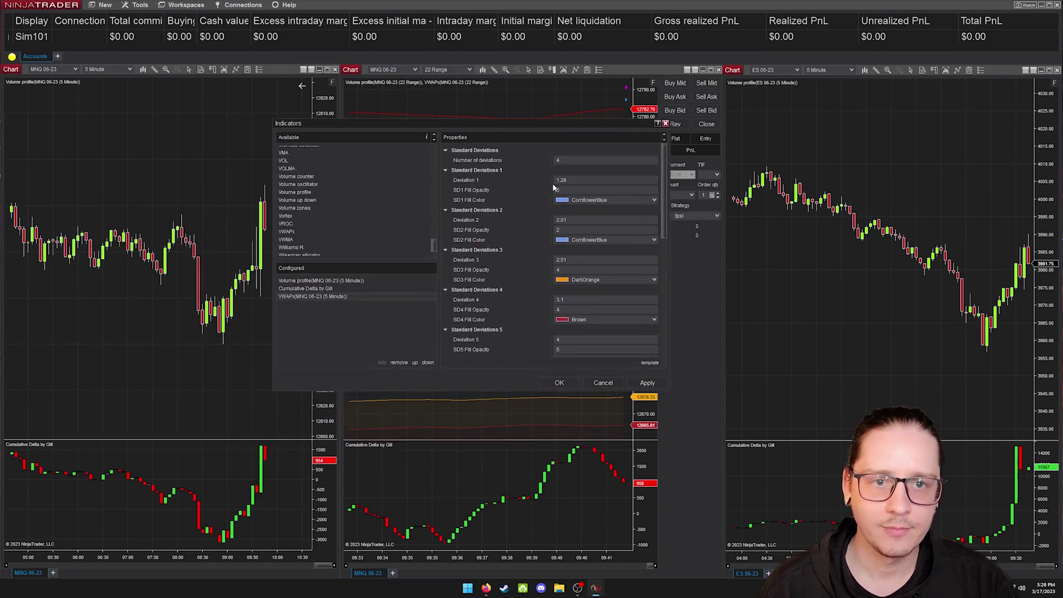
left_click_drag(664, 204, 667, 336)
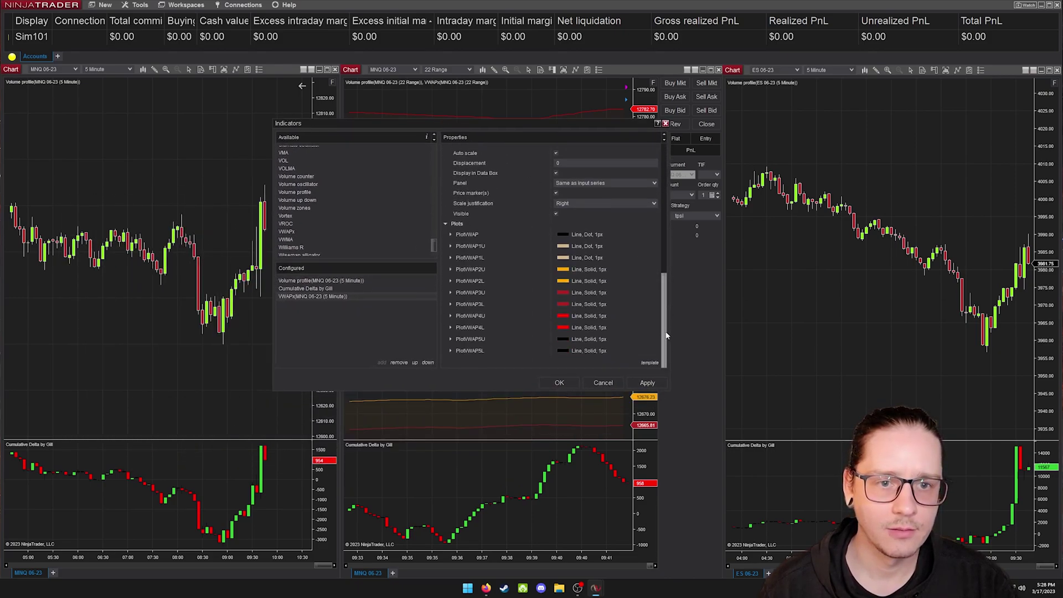
- Make the PlotVWAP line Violet, width 2, Solid, with 0 deviations, and apply it
left_click(452, 246)
left_click(452, 246)
left_click(451, 234)
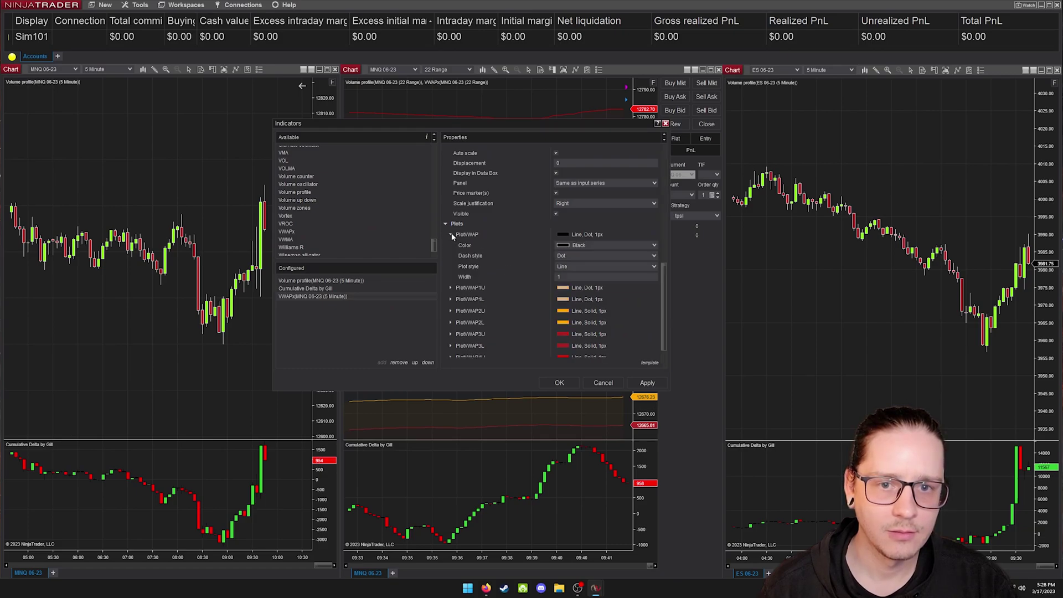
left_click(655, 246)
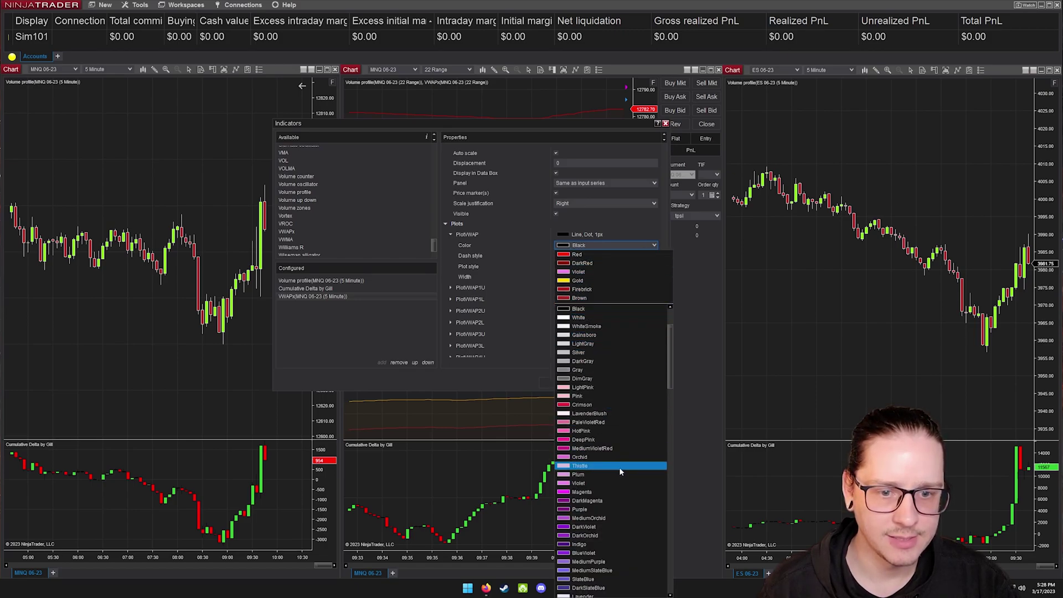
left_click(602, 272)
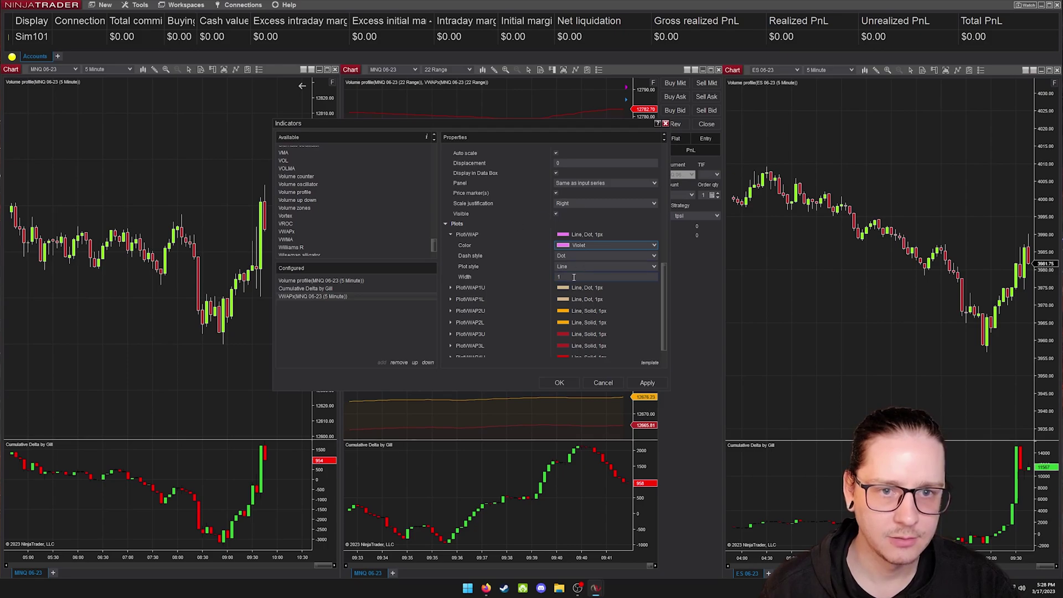
left_click(573, 277)
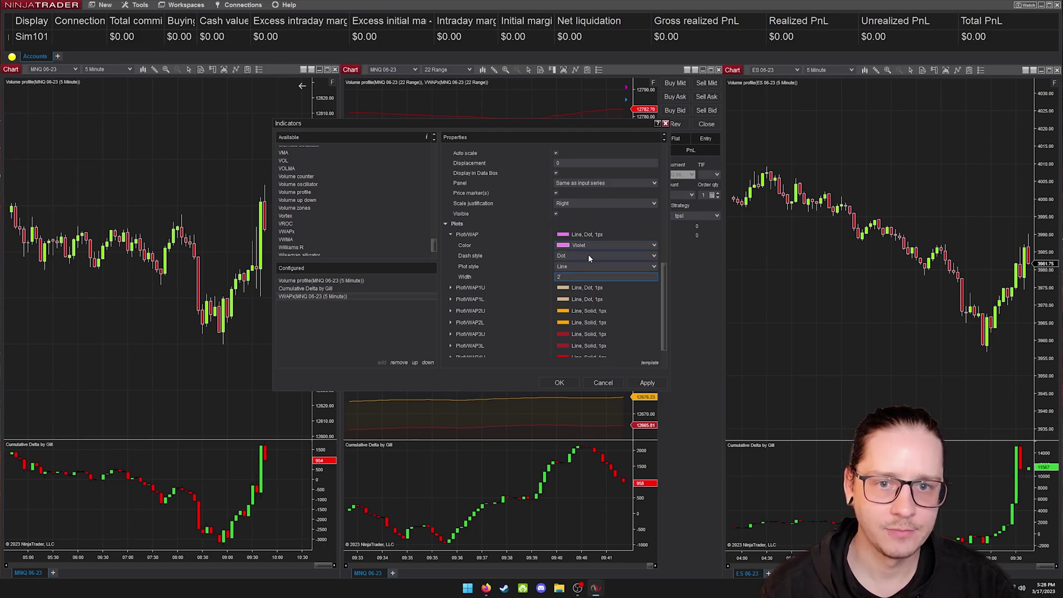
left_click(573, 255)
left_click(588, 299)
left_click_drag(668, 289, 574, 155)
left_click(575, 159)
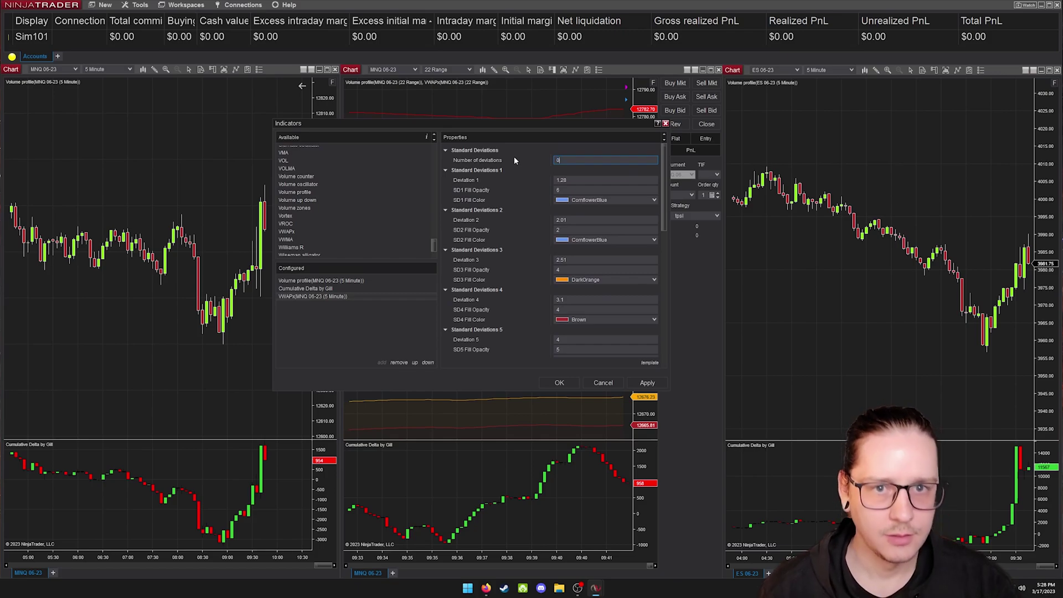
left_click(646, 385)
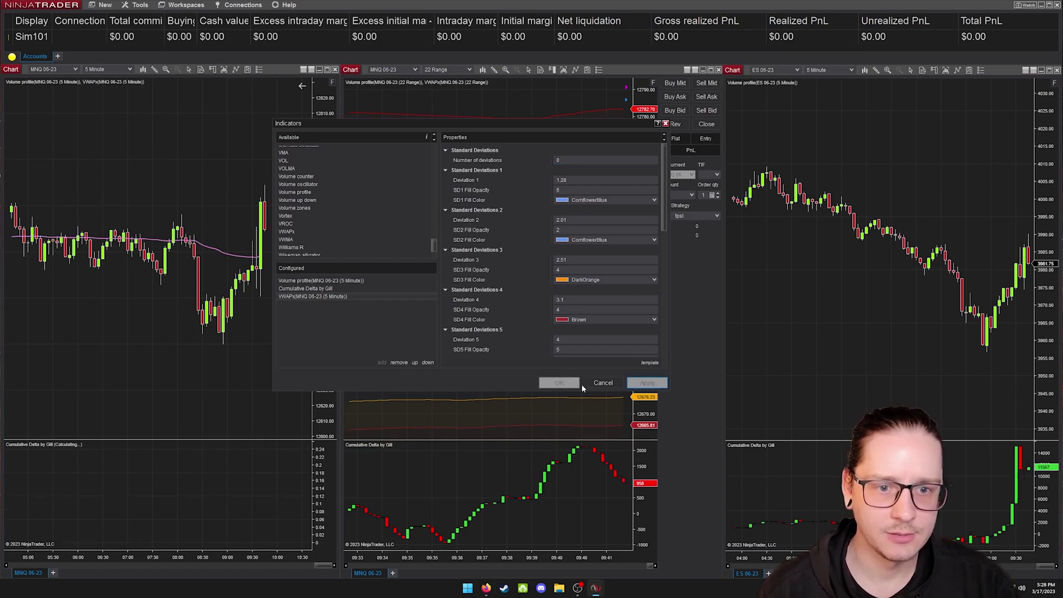
- Close the indicator settings, then pan the middle range chart and compress its price and time axes
left_click(569, 382)
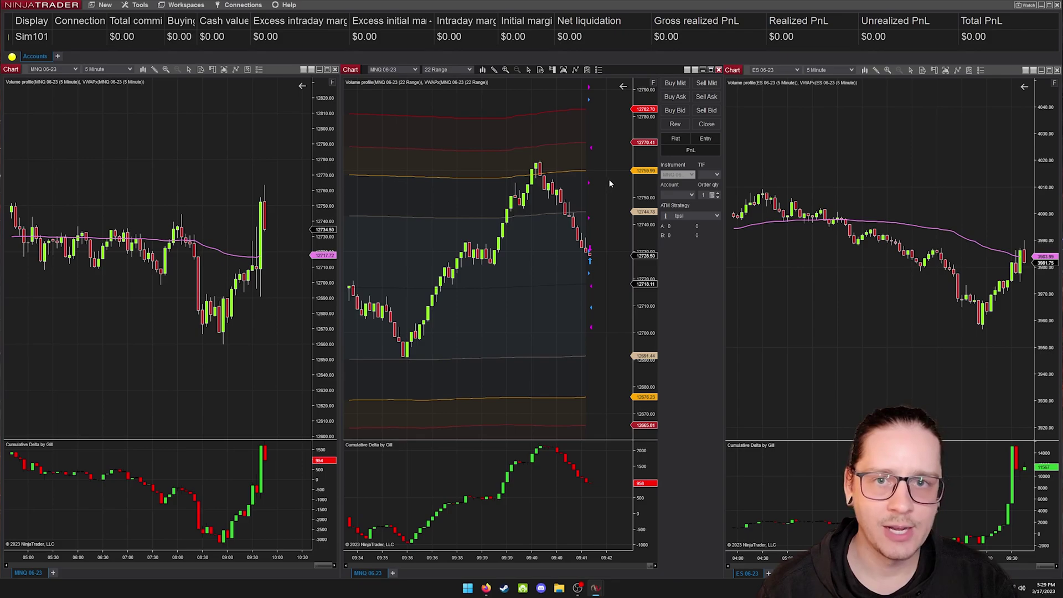
left_click_drag(611, 183, 566, 240)
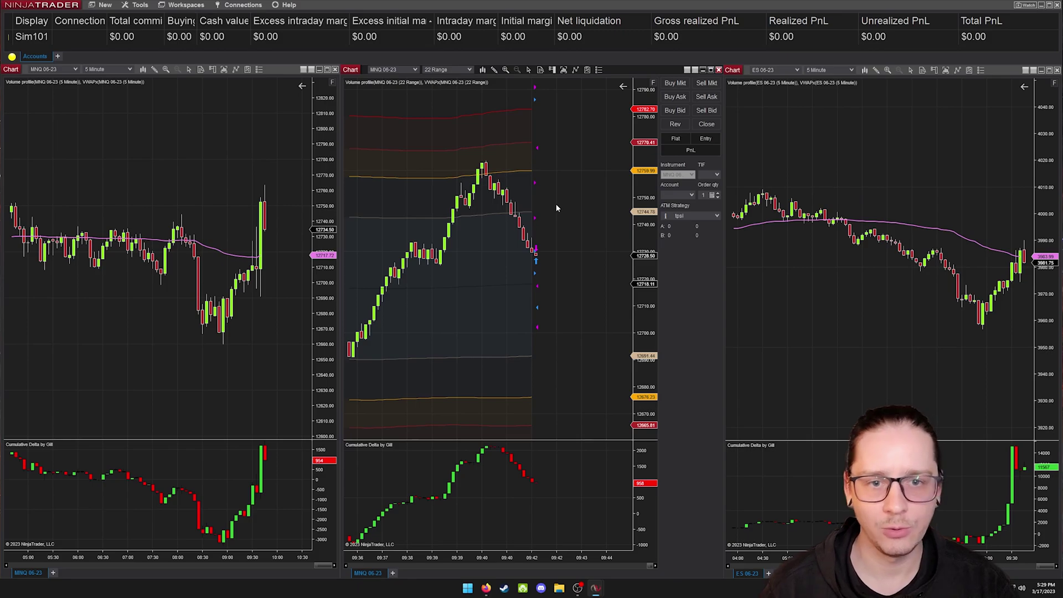
left_click_drag(567, 195, 587, 216)
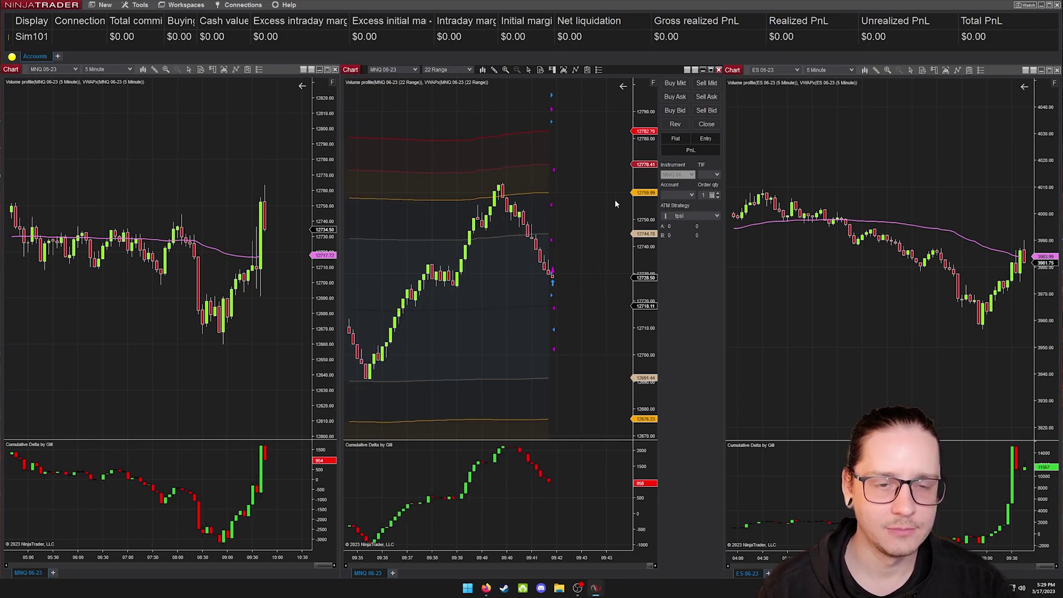
left_click_drag(647, 198, 620, 327)
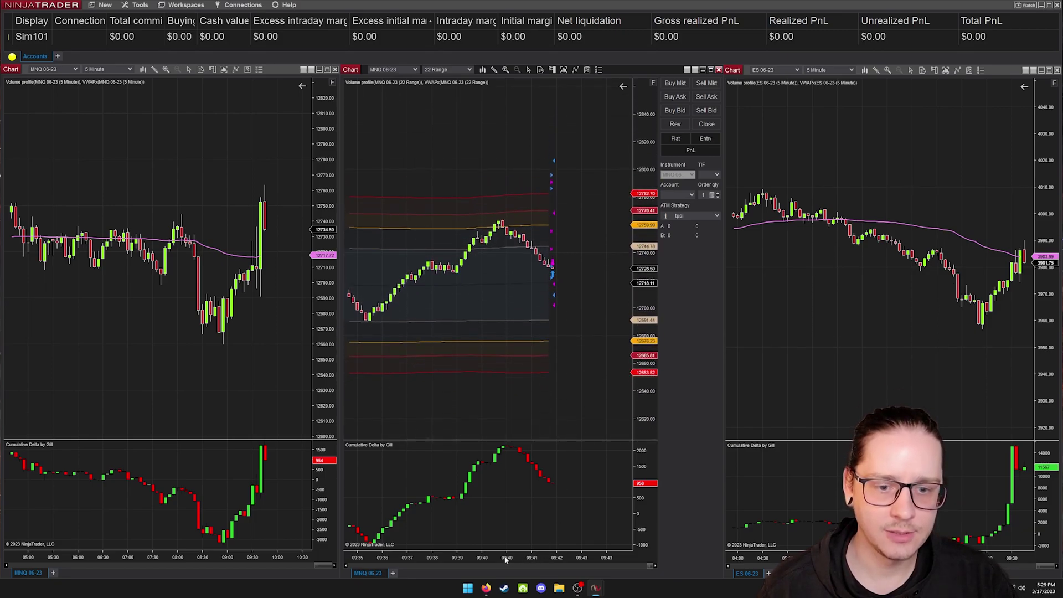
left_click_drag(506, 559, 513, 559)
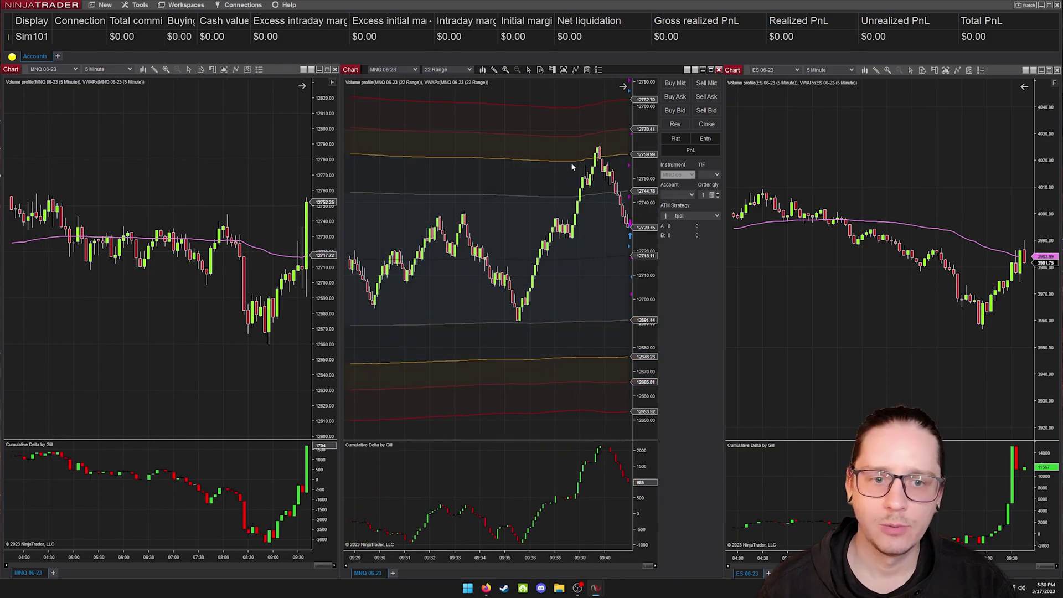
- Save the Untitled 3 workspace from the Workspaces menu, then load nq-es
left_click(184, 6)
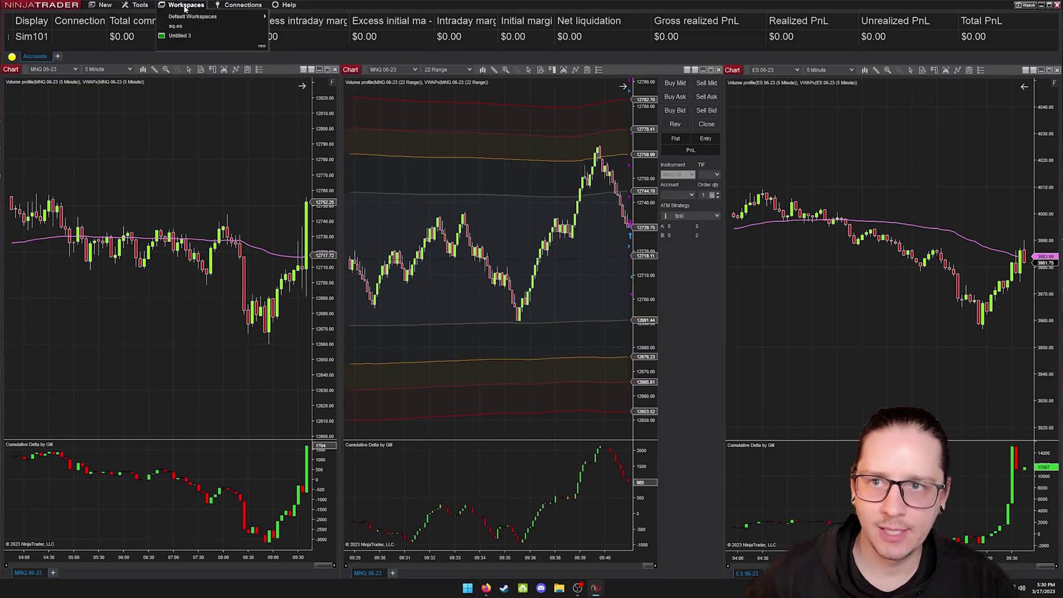
mouse_move(178, 36)
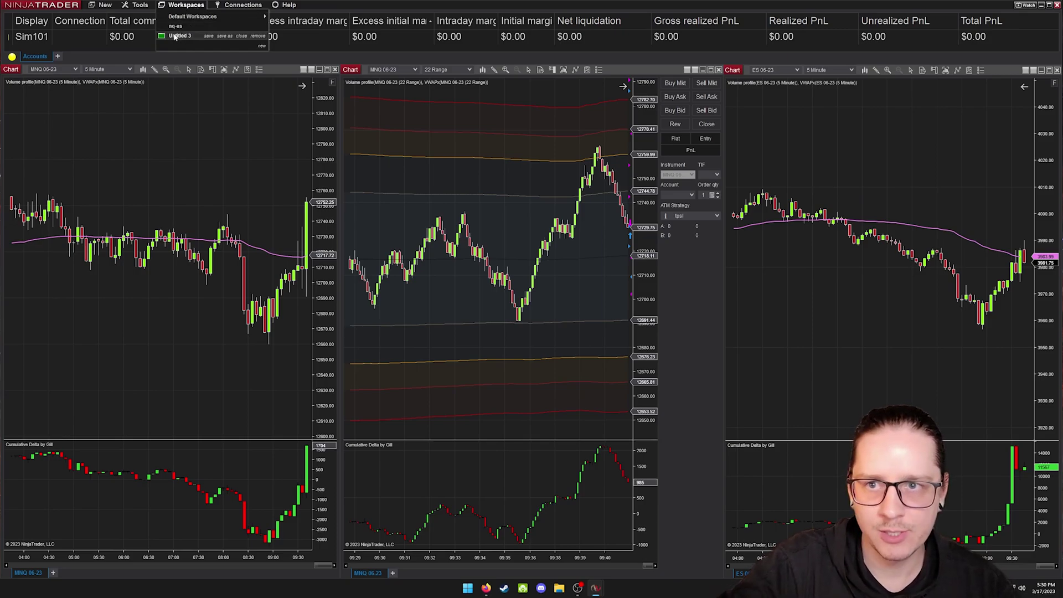
left_click(210, 38)
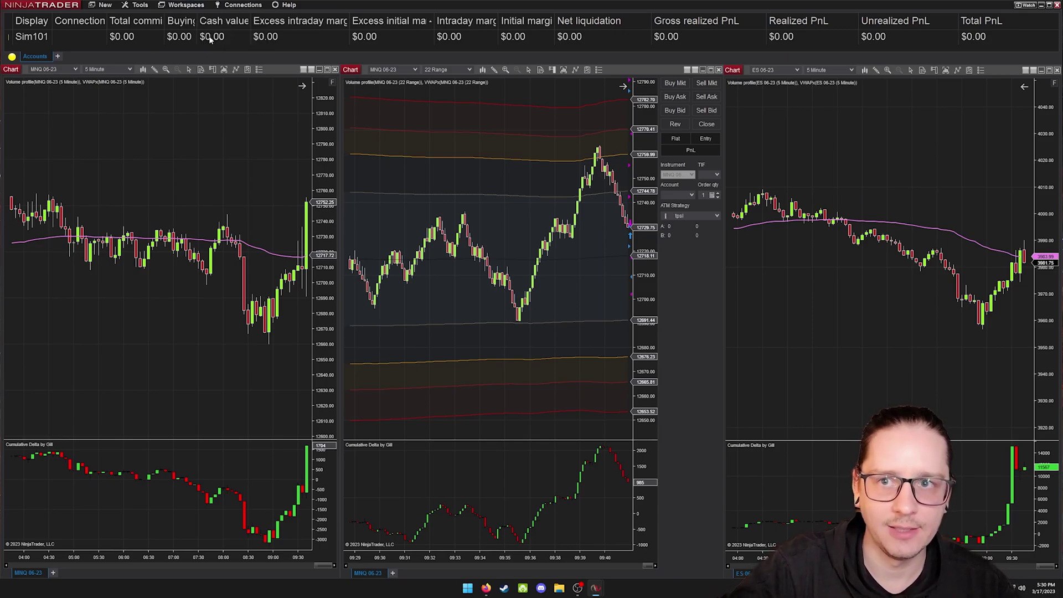
left_click(194, 5)
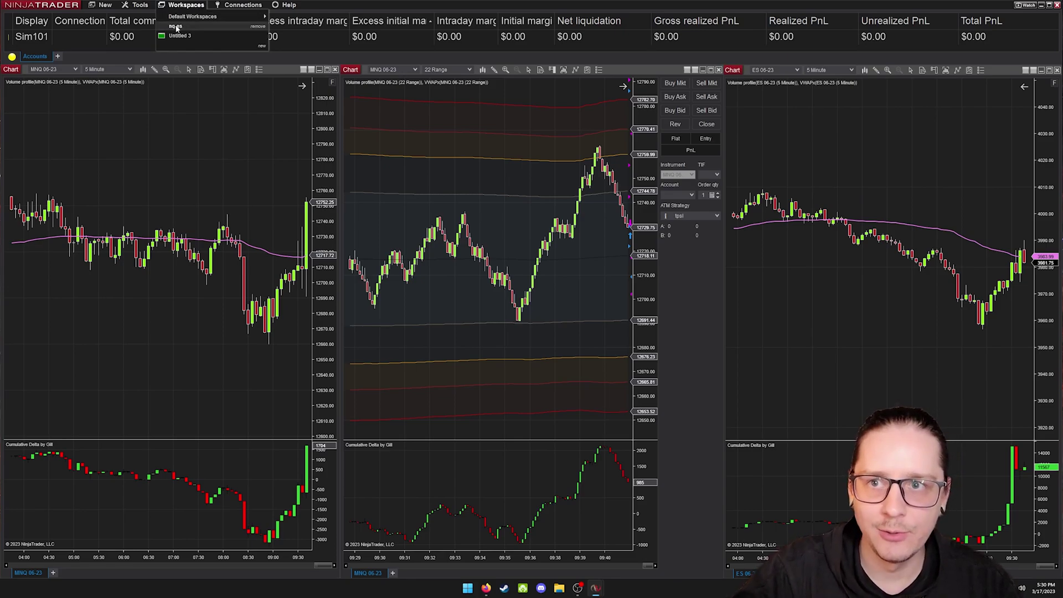
left_click(178, 28)
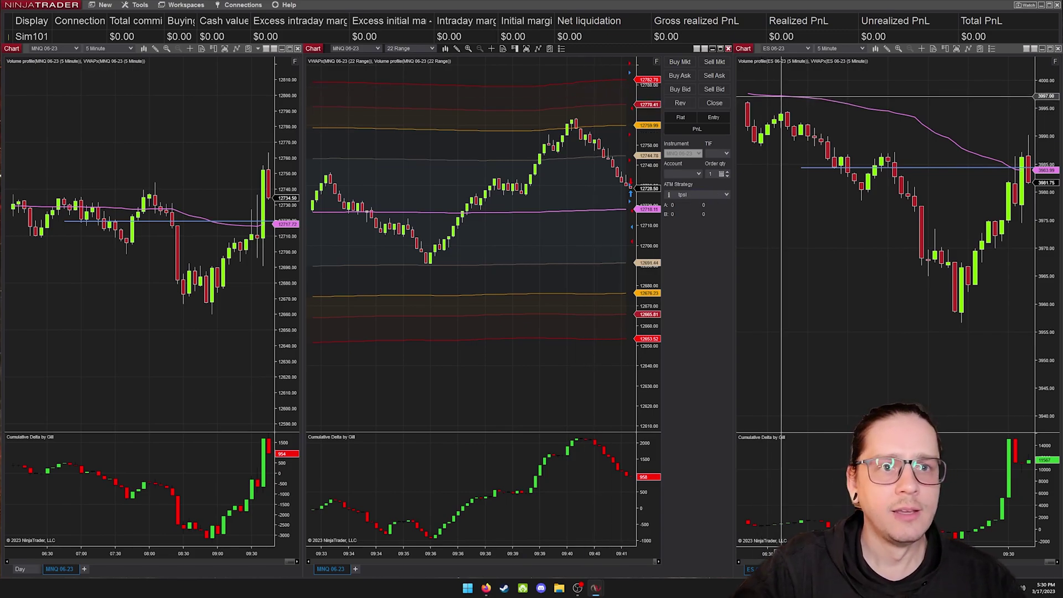
- Close the nq-es workspace to bring up the save prompt
left_click(1057, 5)
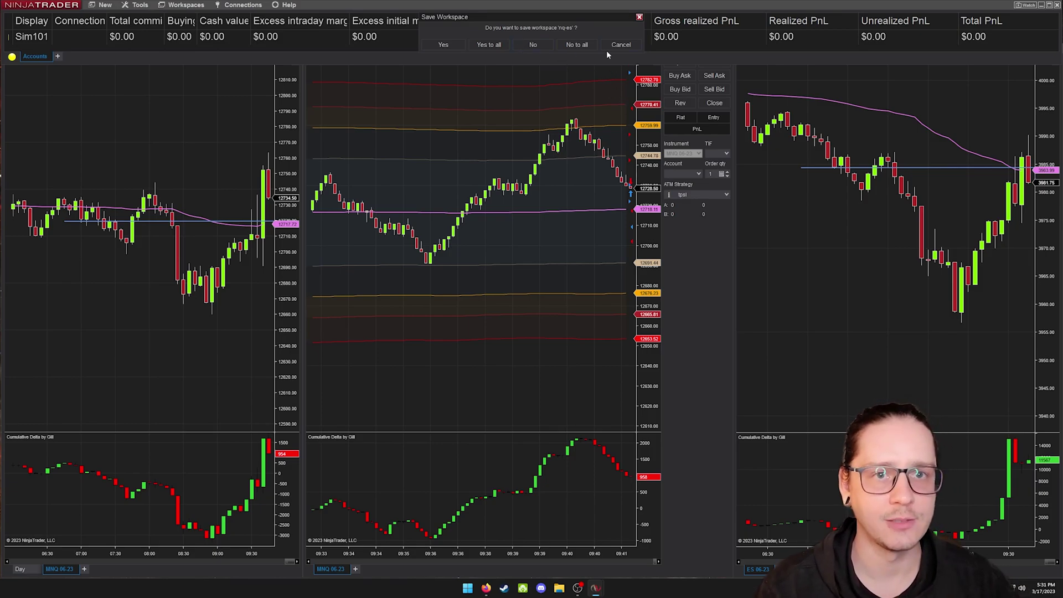
- Cancel the save prompt so the nq-es workspace stays open
left_click(621, 44)
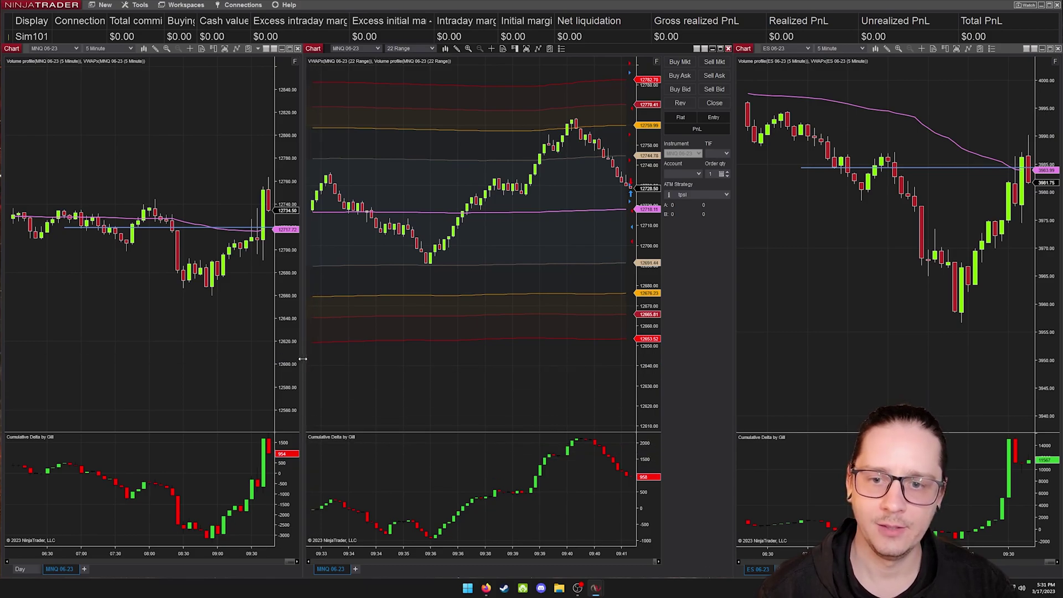
left_click_drag(304, 357, 302, 357)
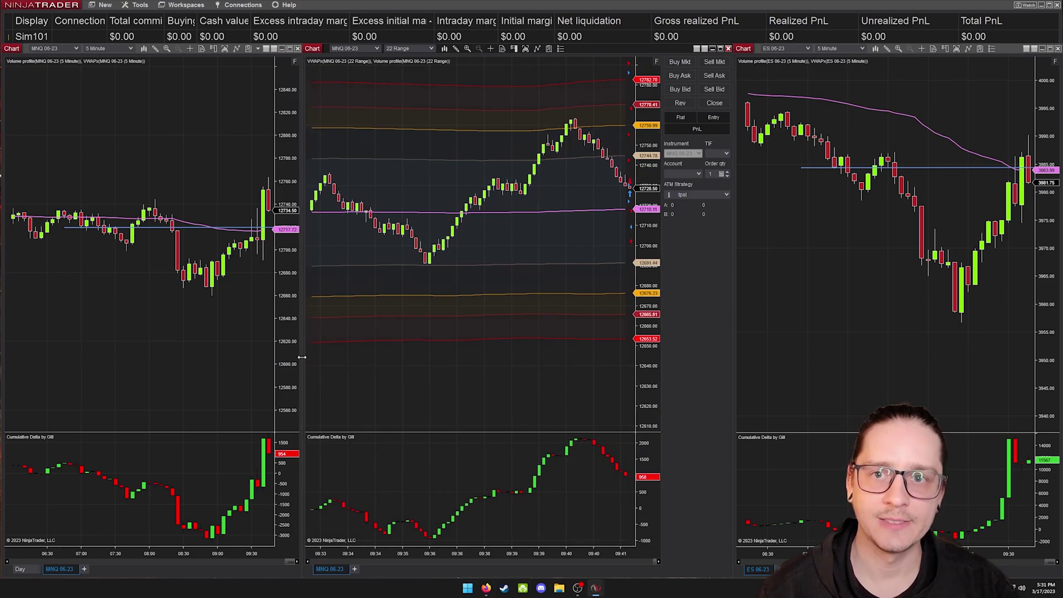